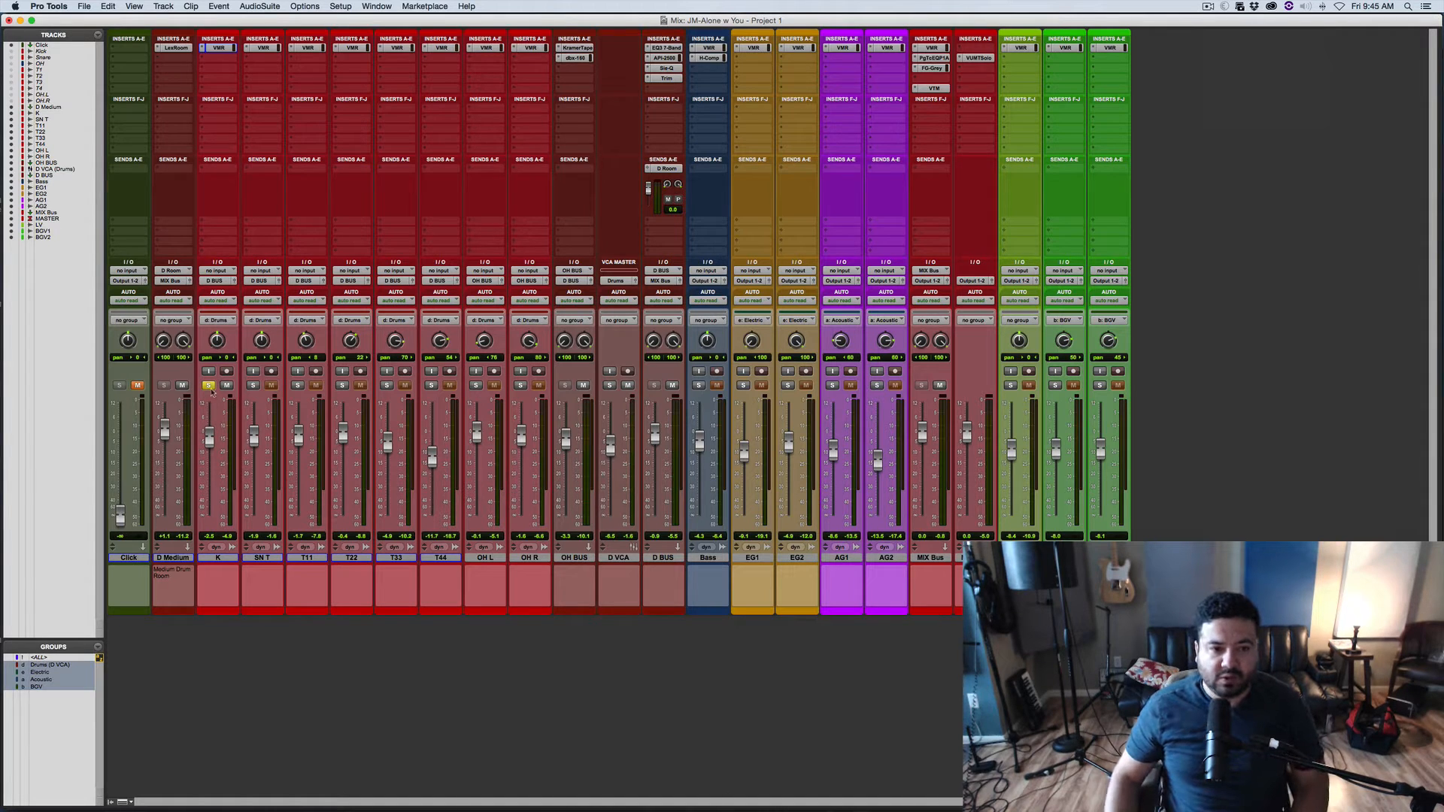
# Take the K track out of solo and solo the D VCA to hear the drums alone
pyautogui.click(208, 386)
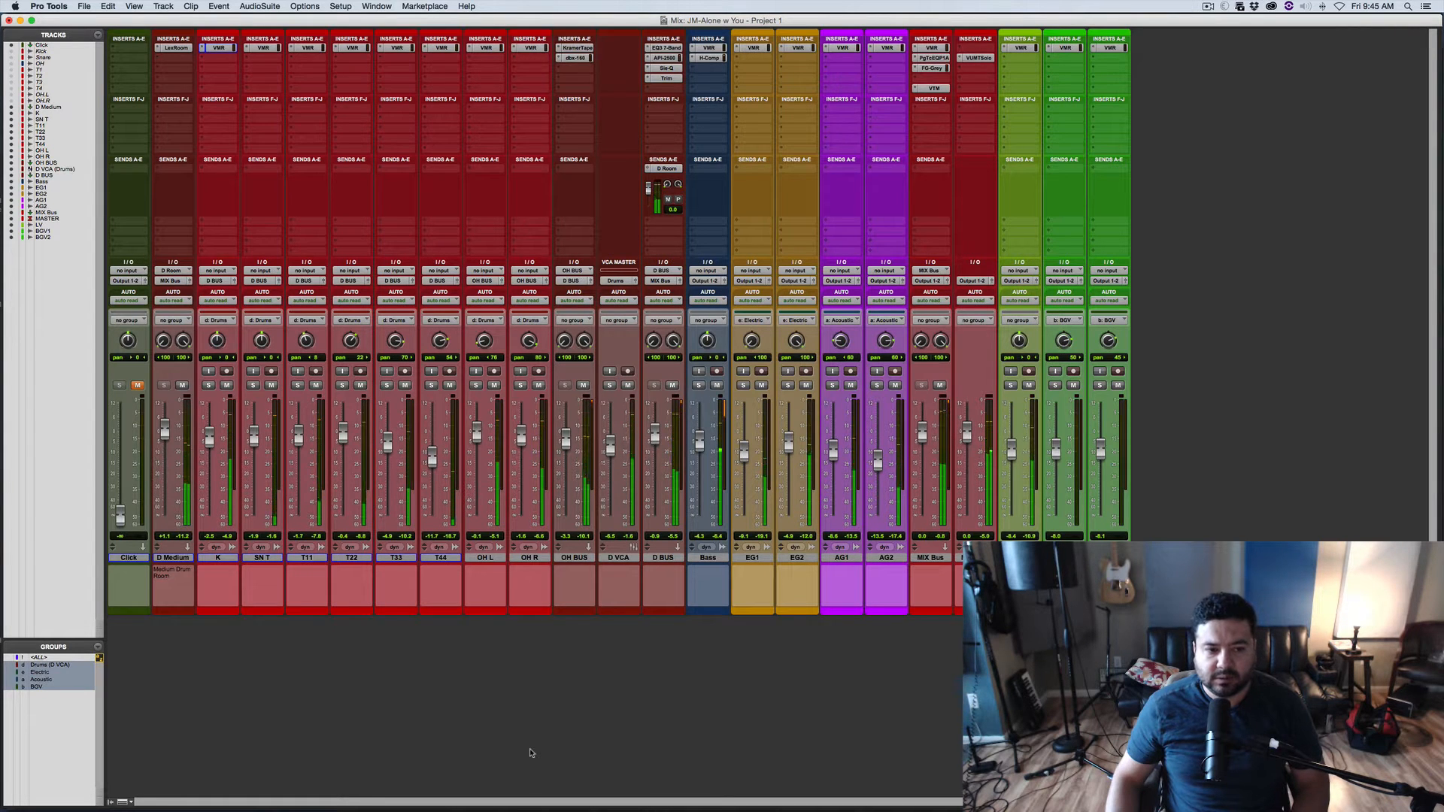
pyautogui.click(609, 386)
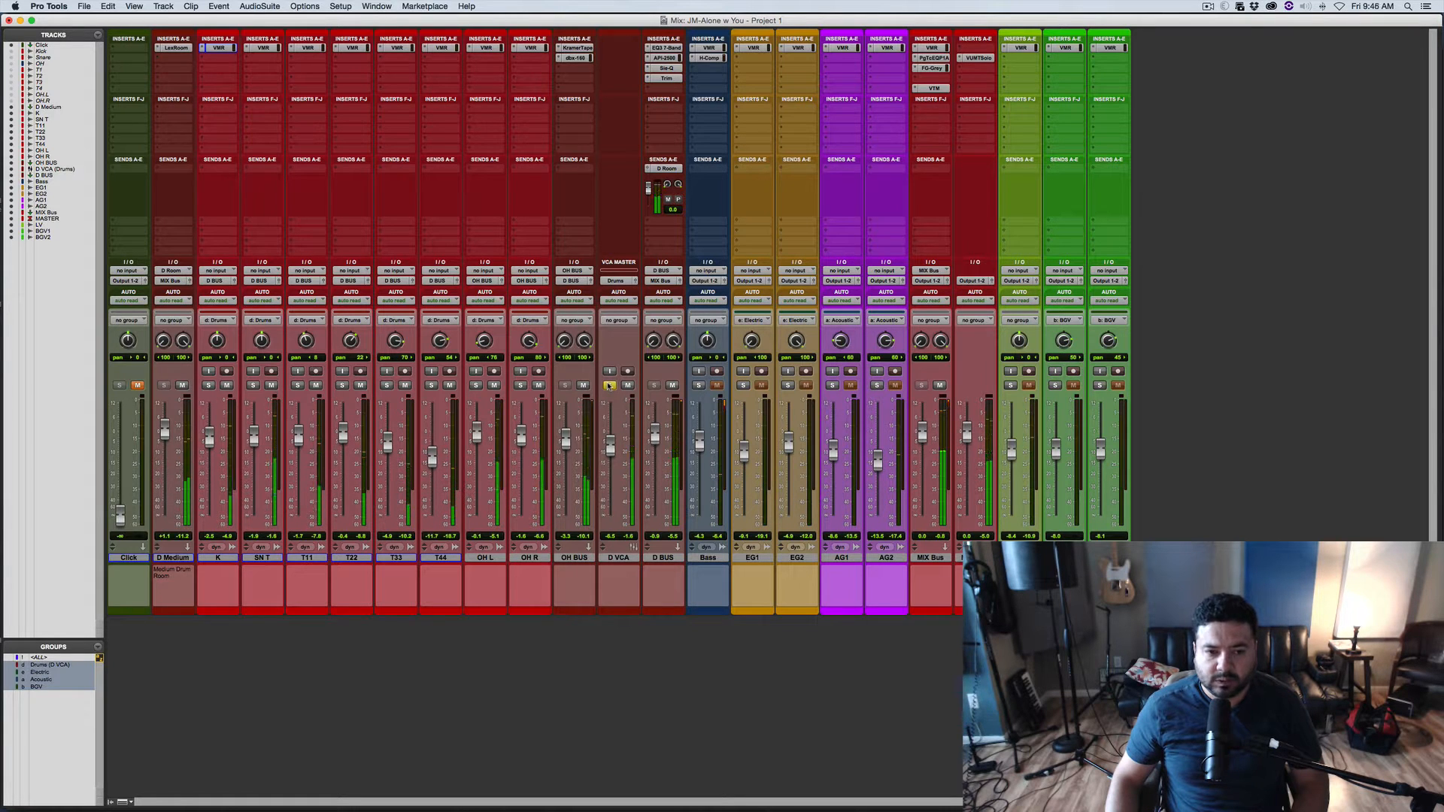
# Bring up the Edit window and play a short passage starting just before the Chorus marker
pyautogui.press('super+equal')
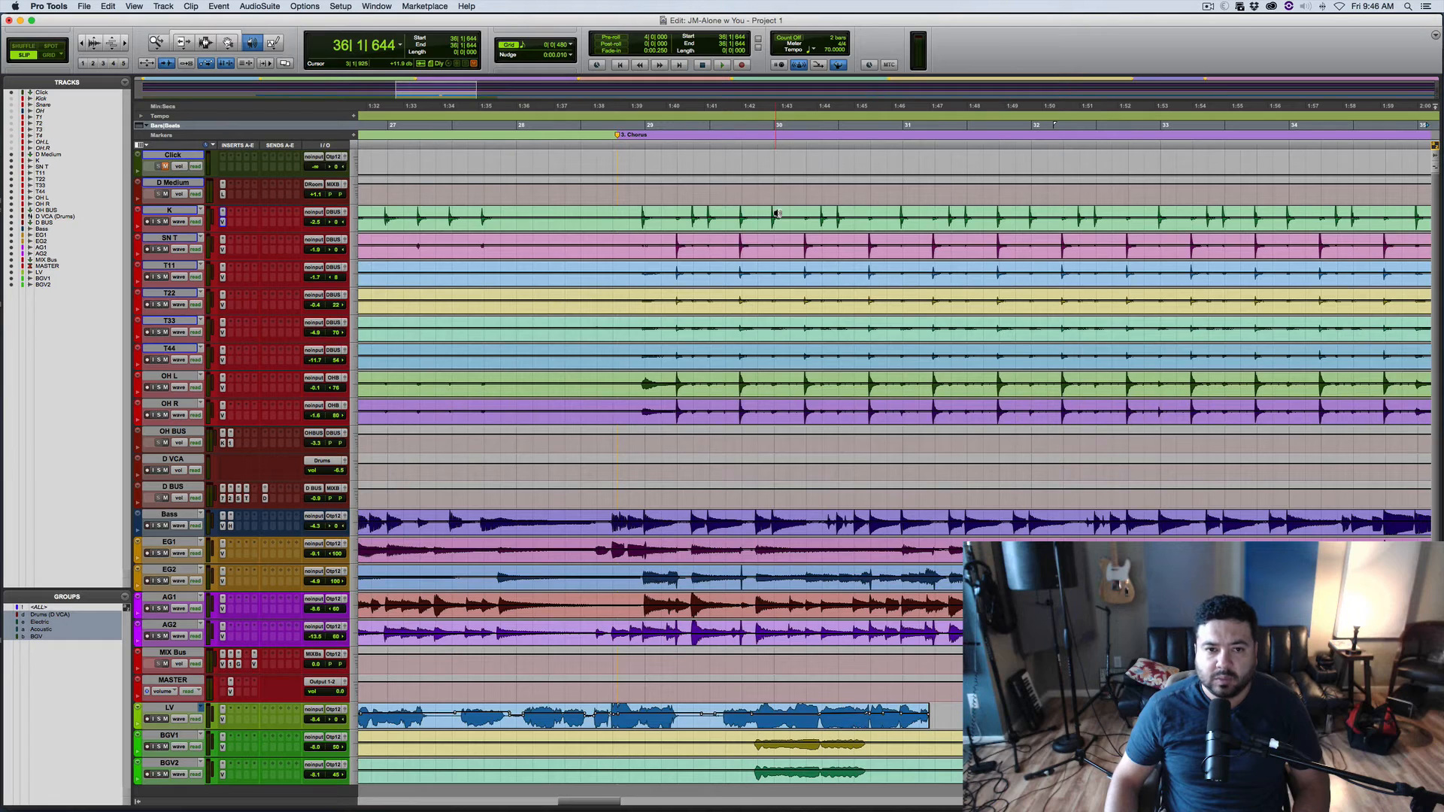
pyautogui.click(608, 111)
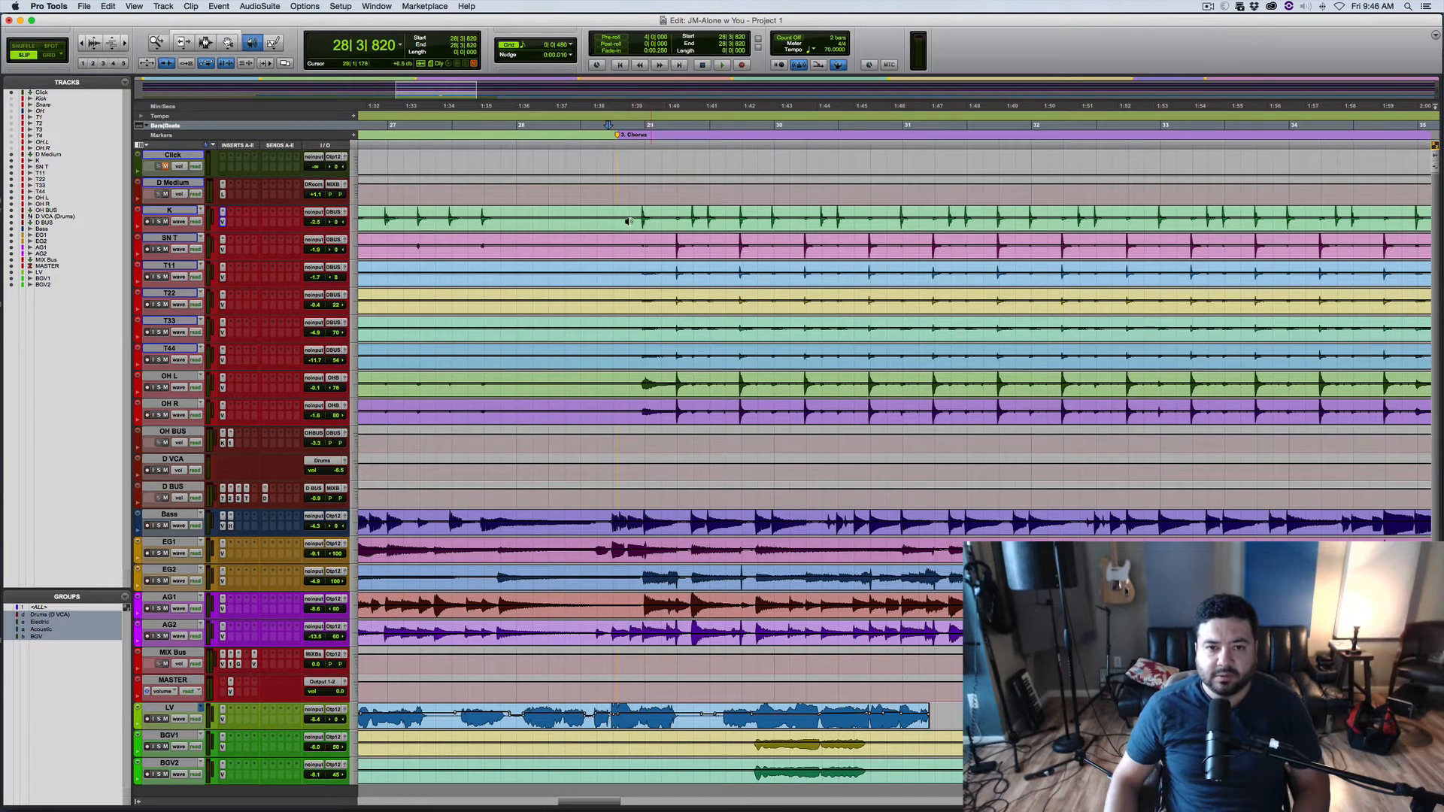
pyautogui.press('space')
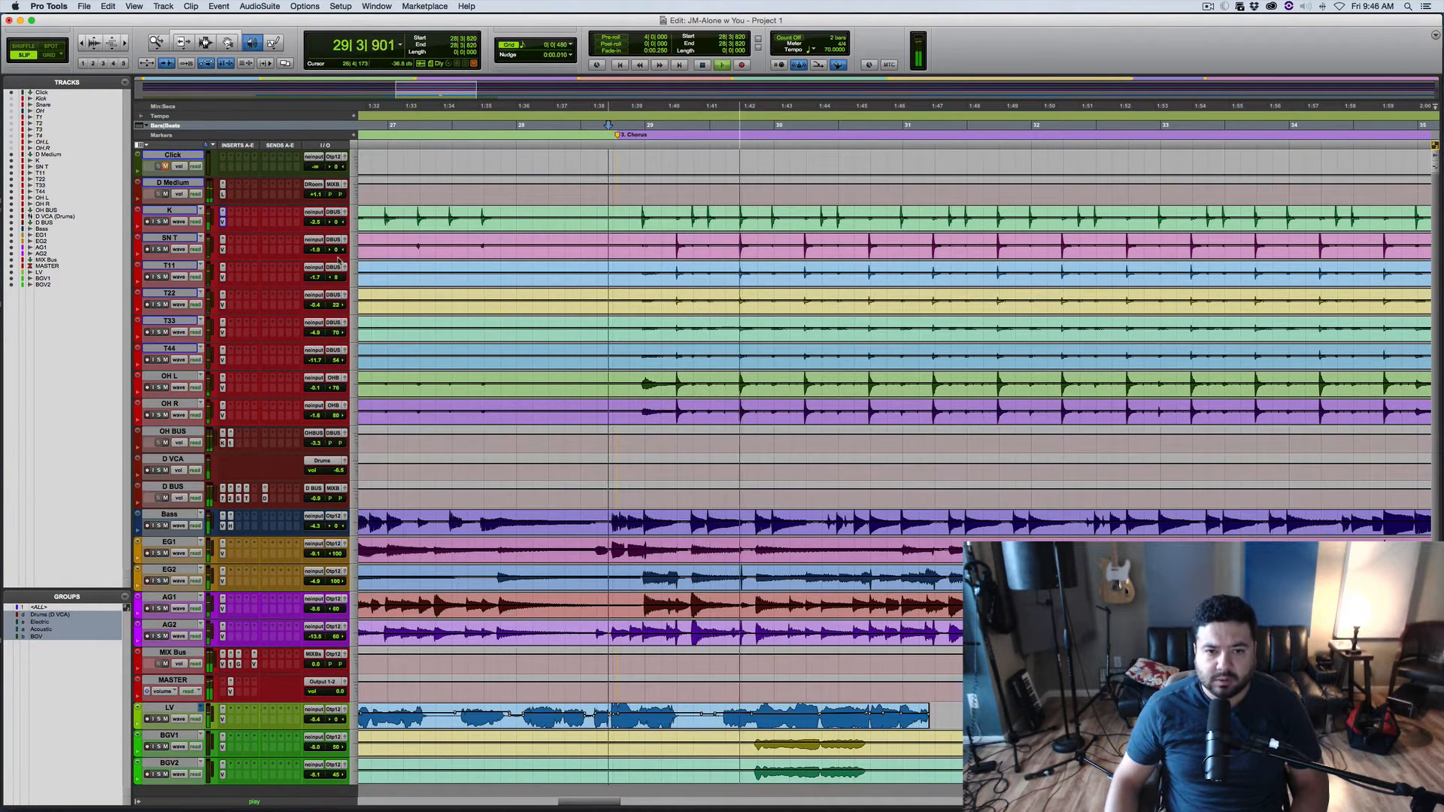
pyautogui.press('space')
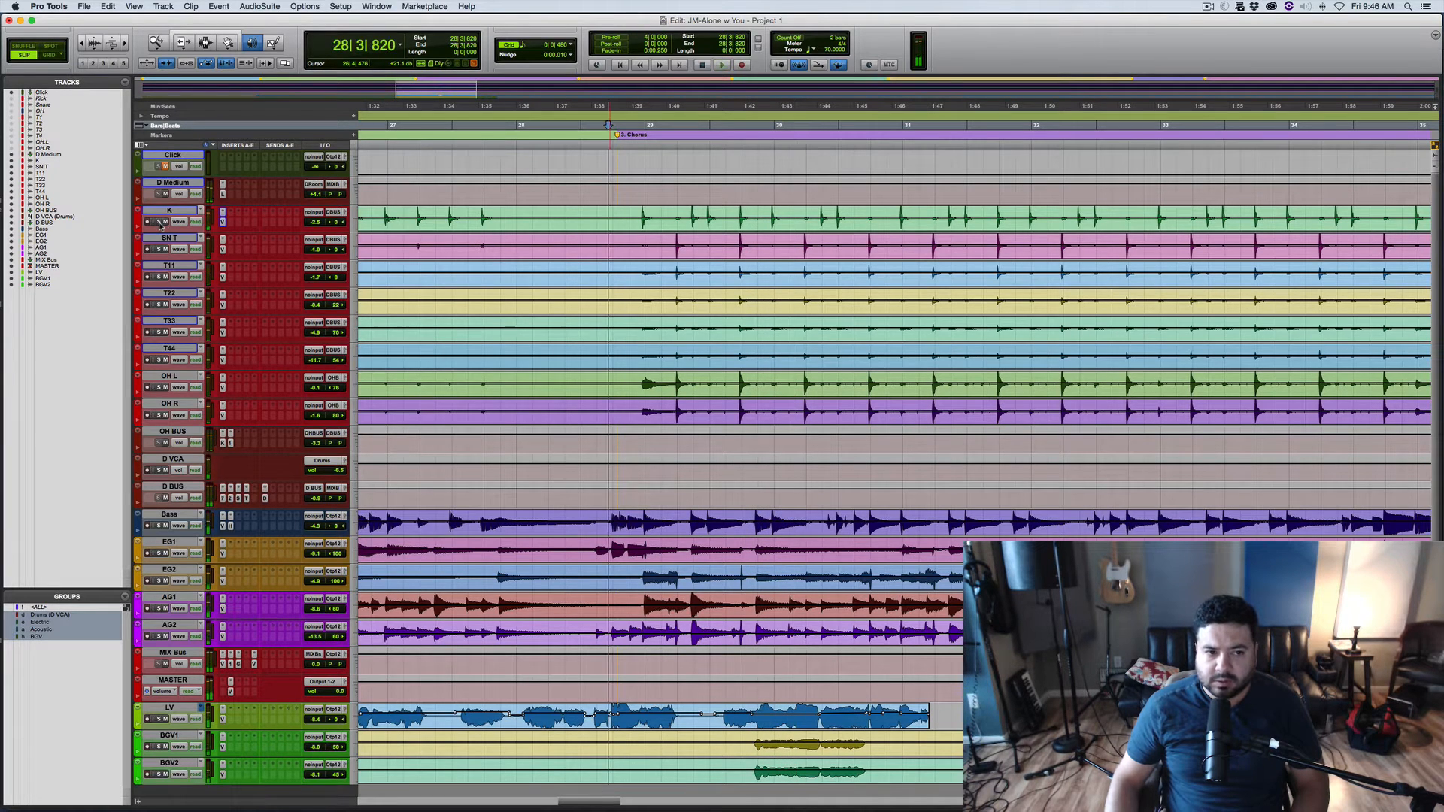
# Solo the K track and insert the mono EQ3 7-Band in its second insert slot
pyautogui.click(159, 222)
pyautogui.press('space')
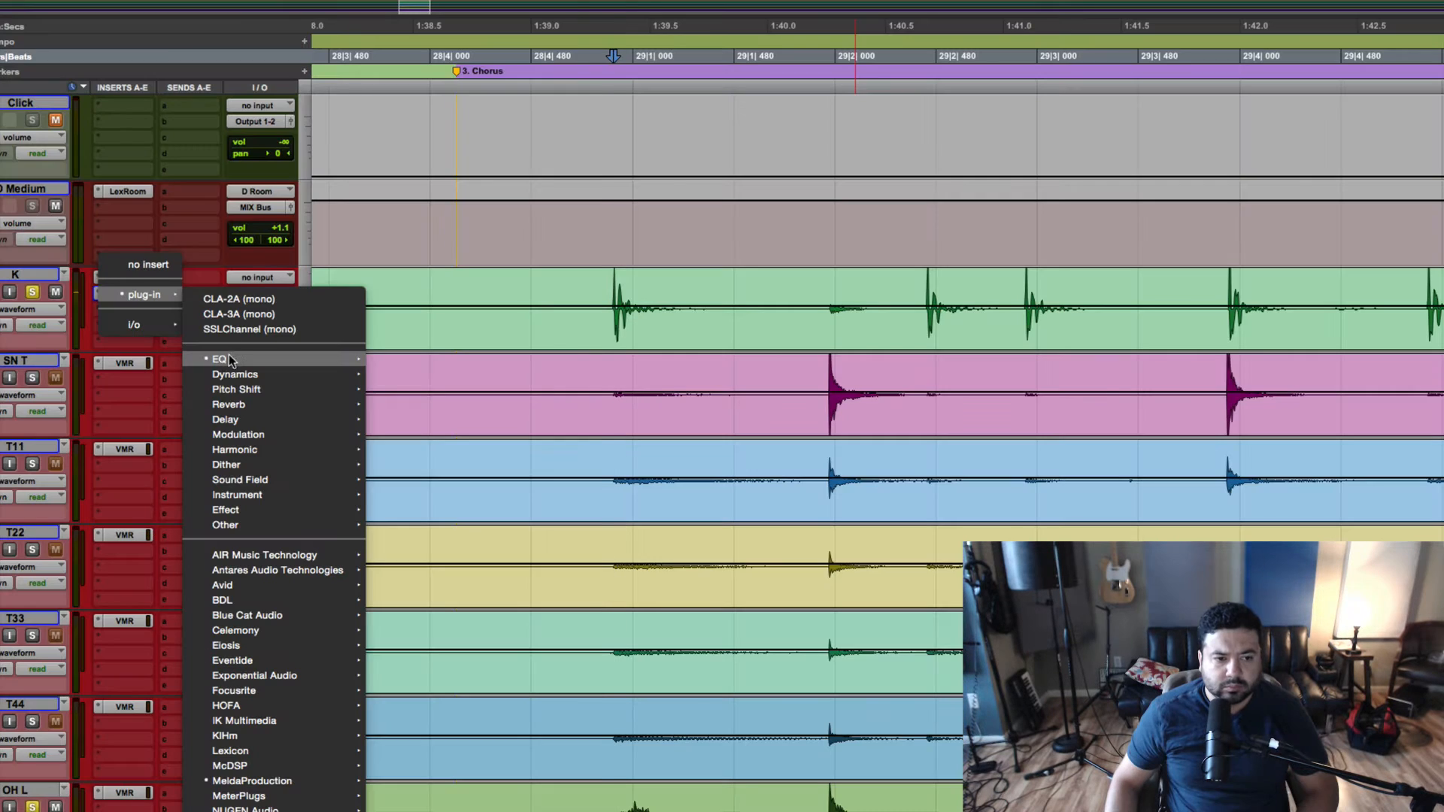
pyautogui.moveTo(225, 358)
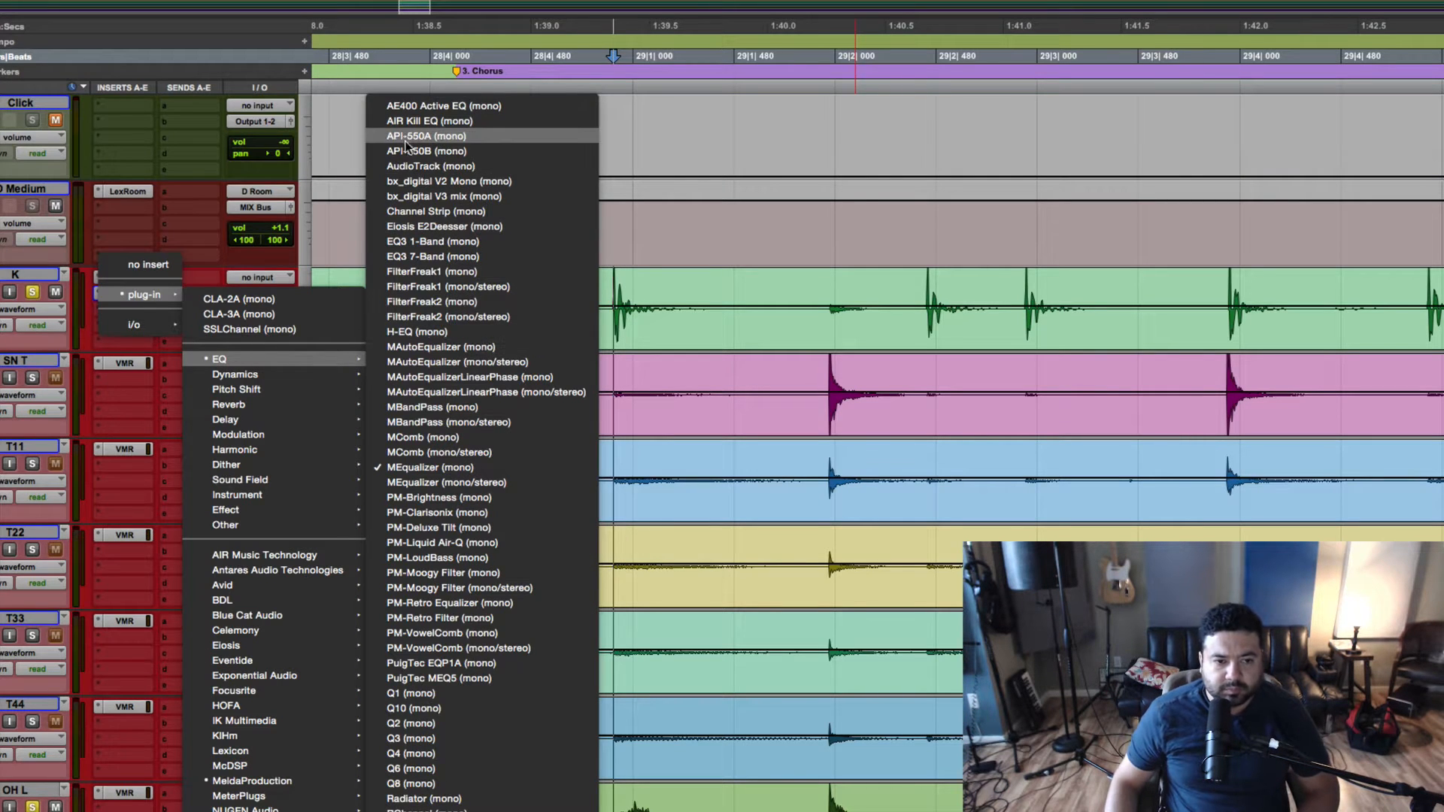
pyautogui.click(421, 256)
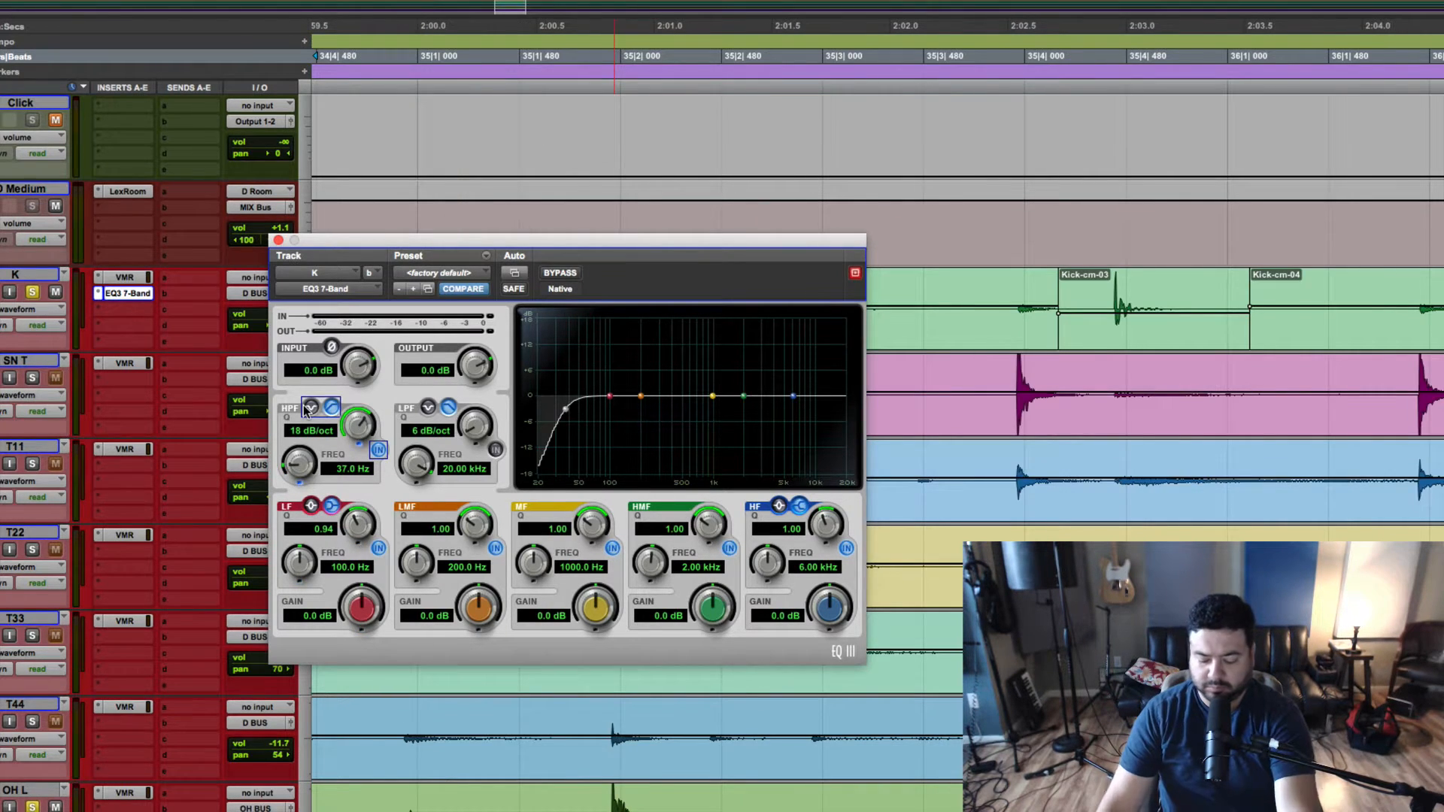
# Set the kick EQ's HPF to 12 dB/oct at 36.2 Hz and its LPF to 12 dB/oct at 2.55 kHz
pyautogui.press('space')
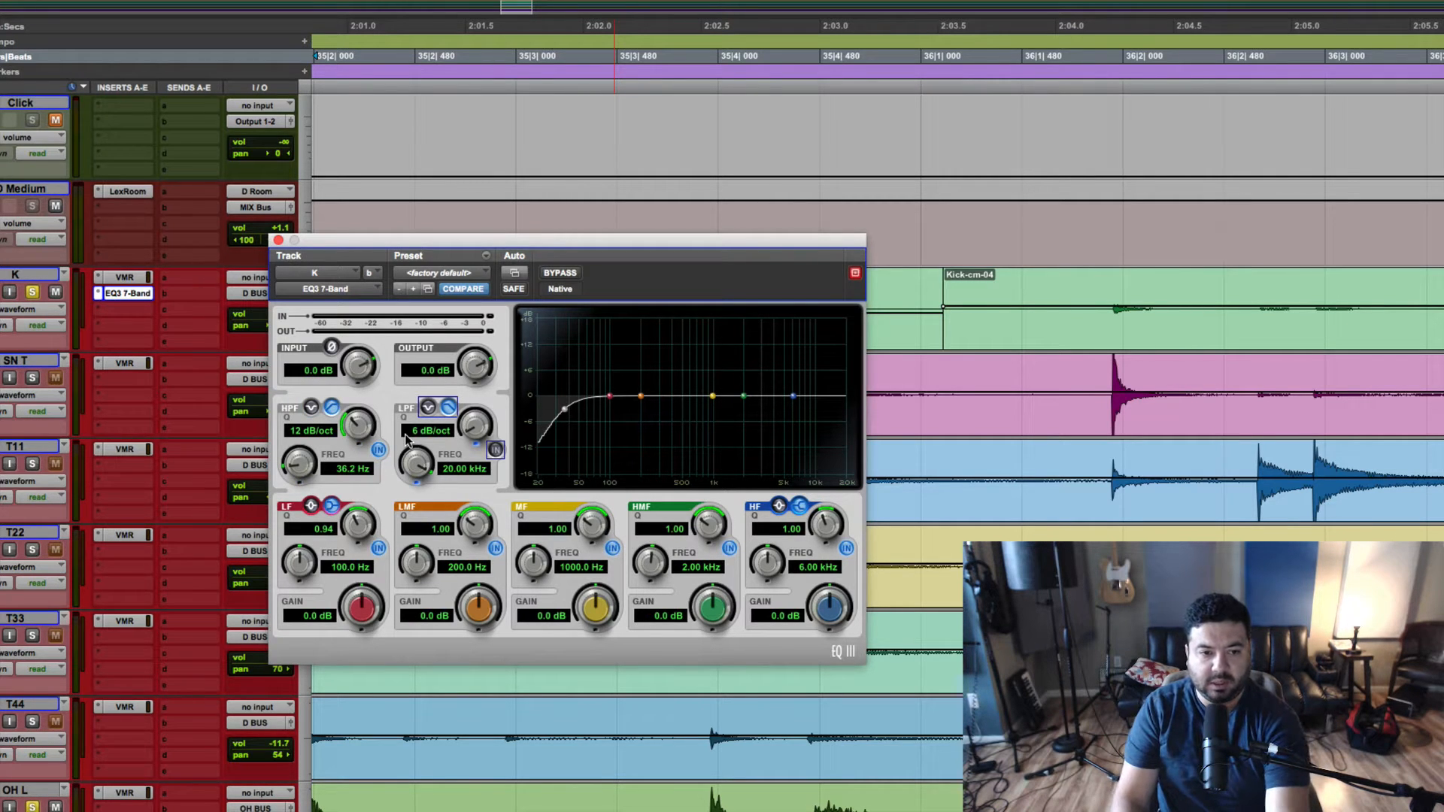
pyautogui.press('space')
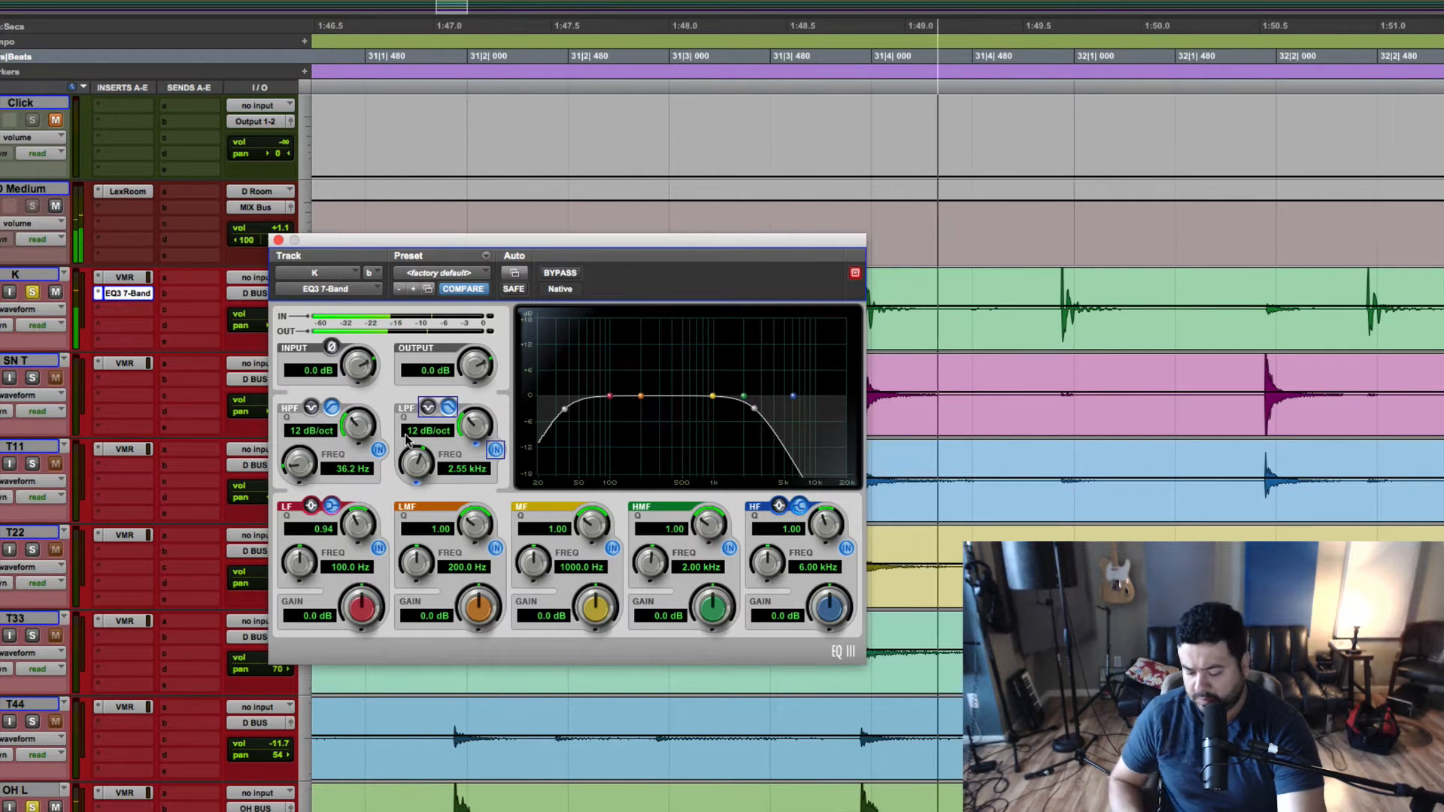
pyautogui.press('space')
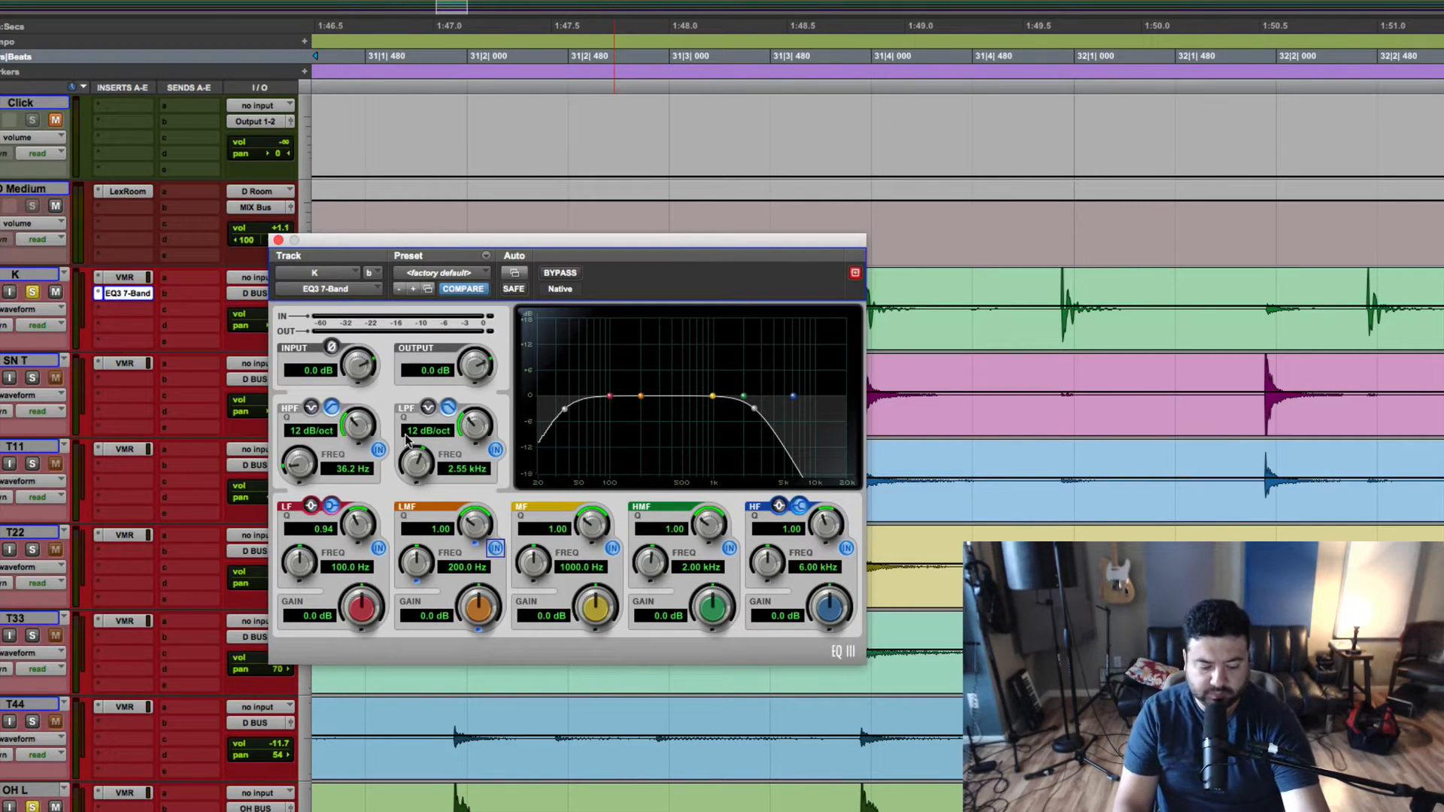
# Cut the LMF band 10.6 dB at 243.2 Hz with Q 4.42, and boost LF 3.8 dB at 100 Hz with Q 1.01
pyautogui.press('space')
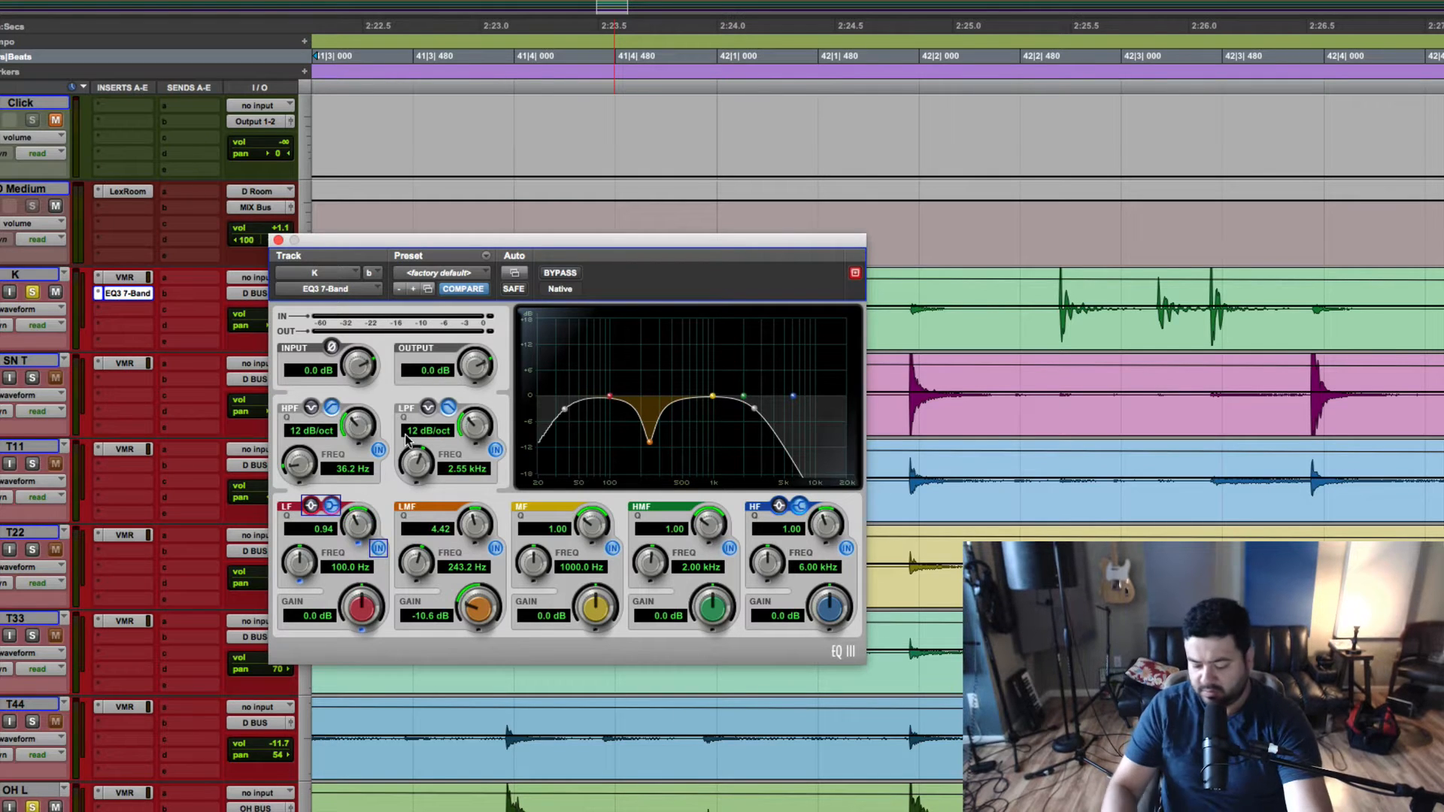
pyautogui.press('space')
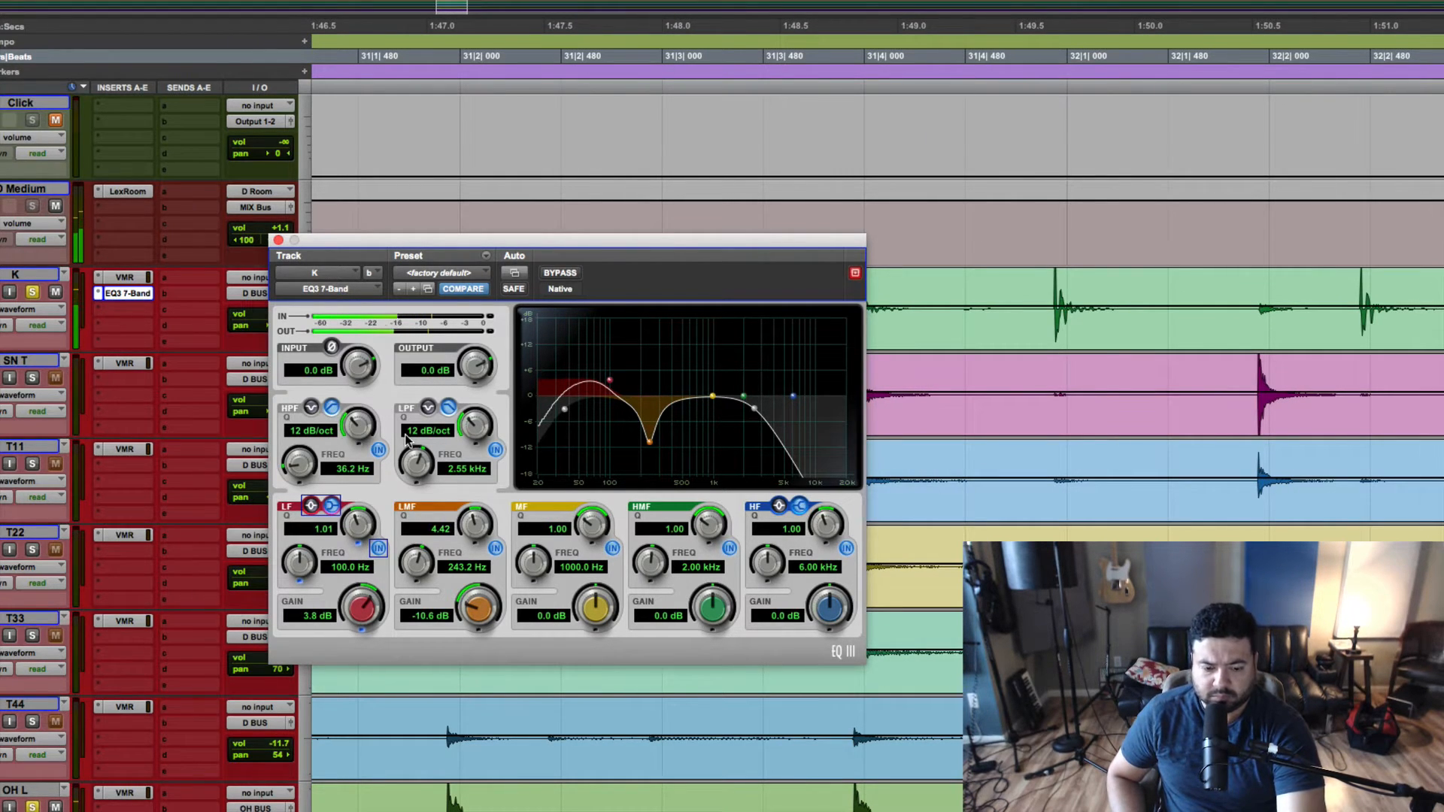
pyautogui.press('space')
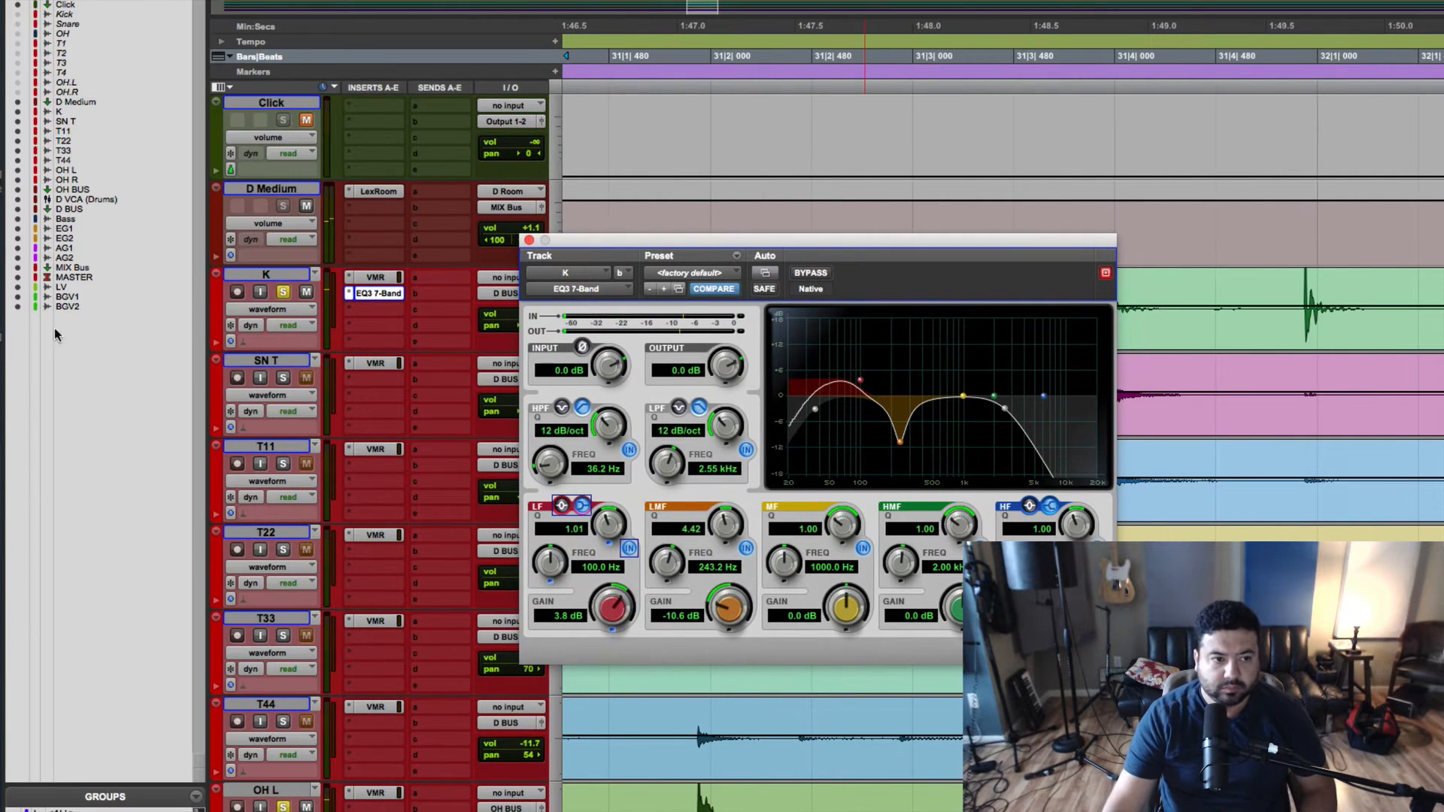
# Take the K track out of solo and set the LF band to 3.4 dB at 146.2 Hz during playback
pyautogui.click(283, 291)
pyautogui.press('space')
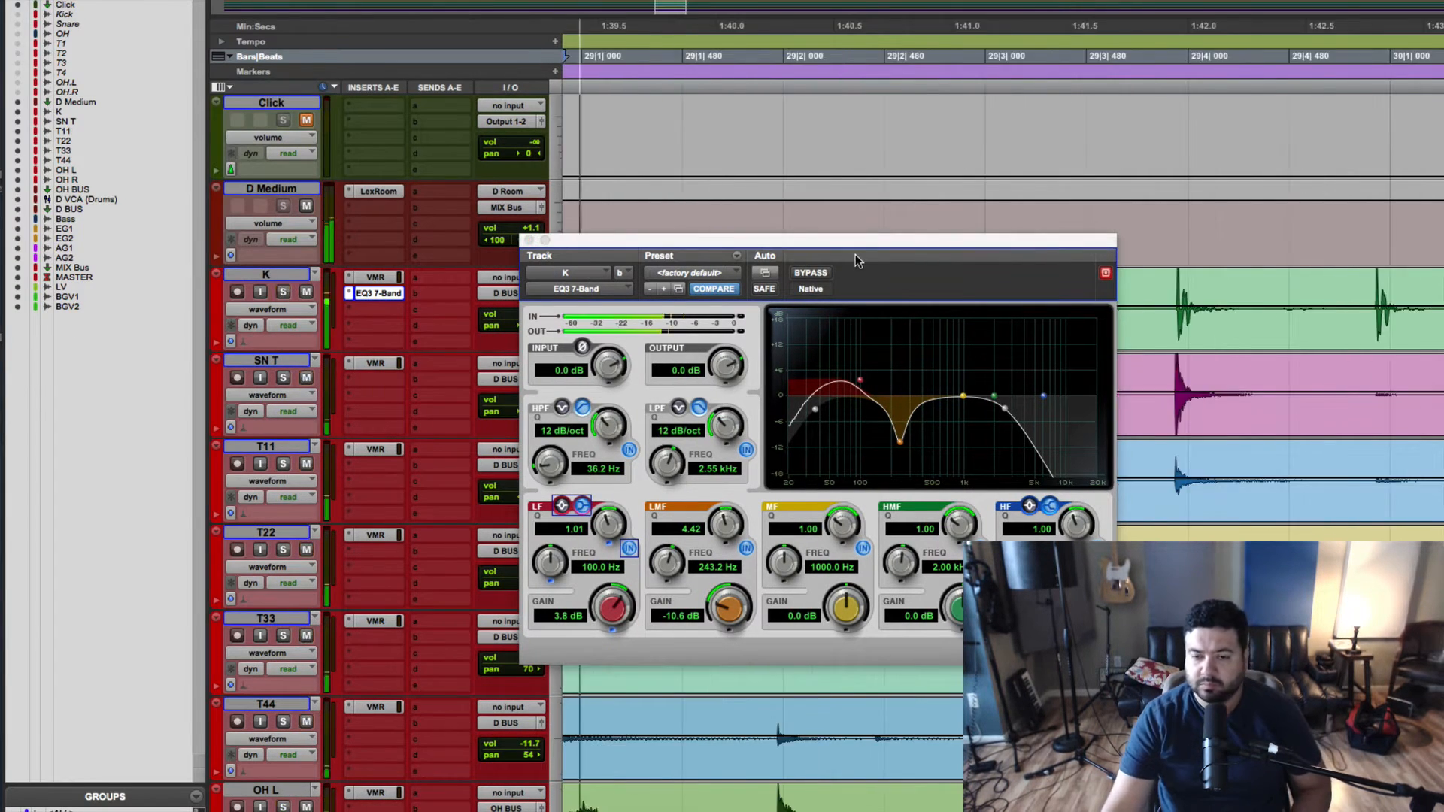
pyautogui.moveTo(841, 240); pyautogui.dragTo(797, 237)
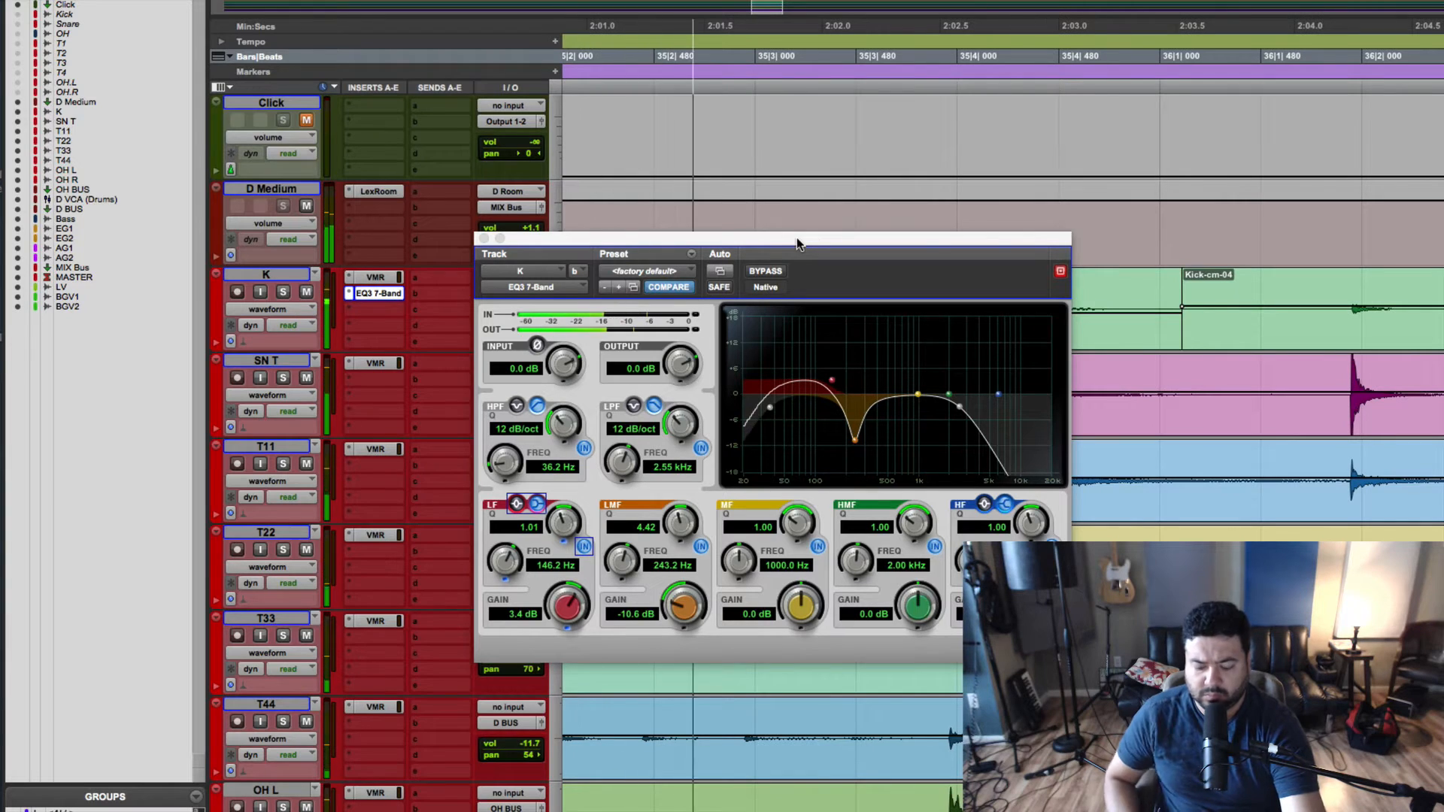
pyautogui.press('space')
pyautogui.moveTo(796, 240); pyautogui.dragTo(785, 242)
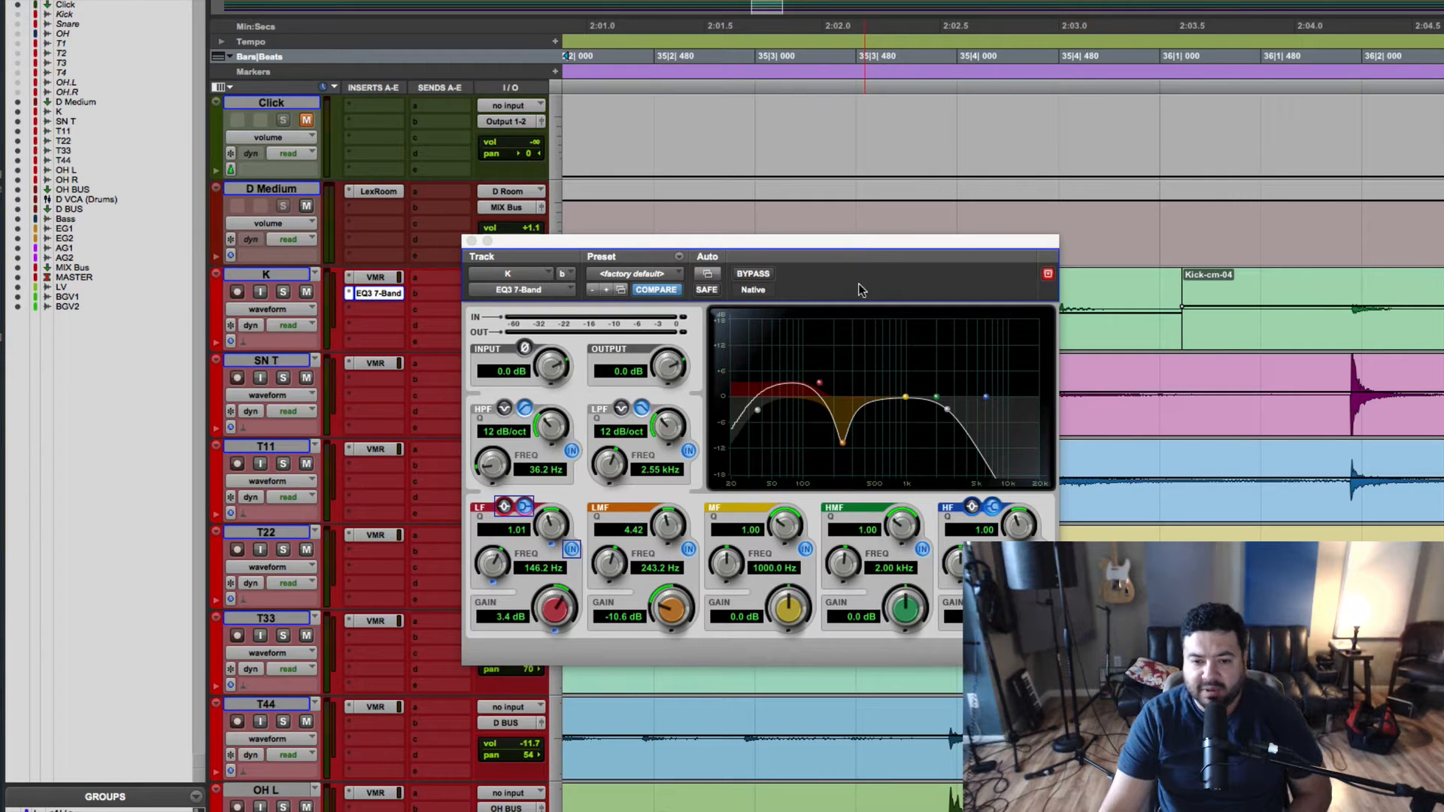
# Solo the D VCA and boost the kick EQ's HMF band 8.0 dB at 3.57 kHz with Q 0.66
pyautogui.click(862, 518)
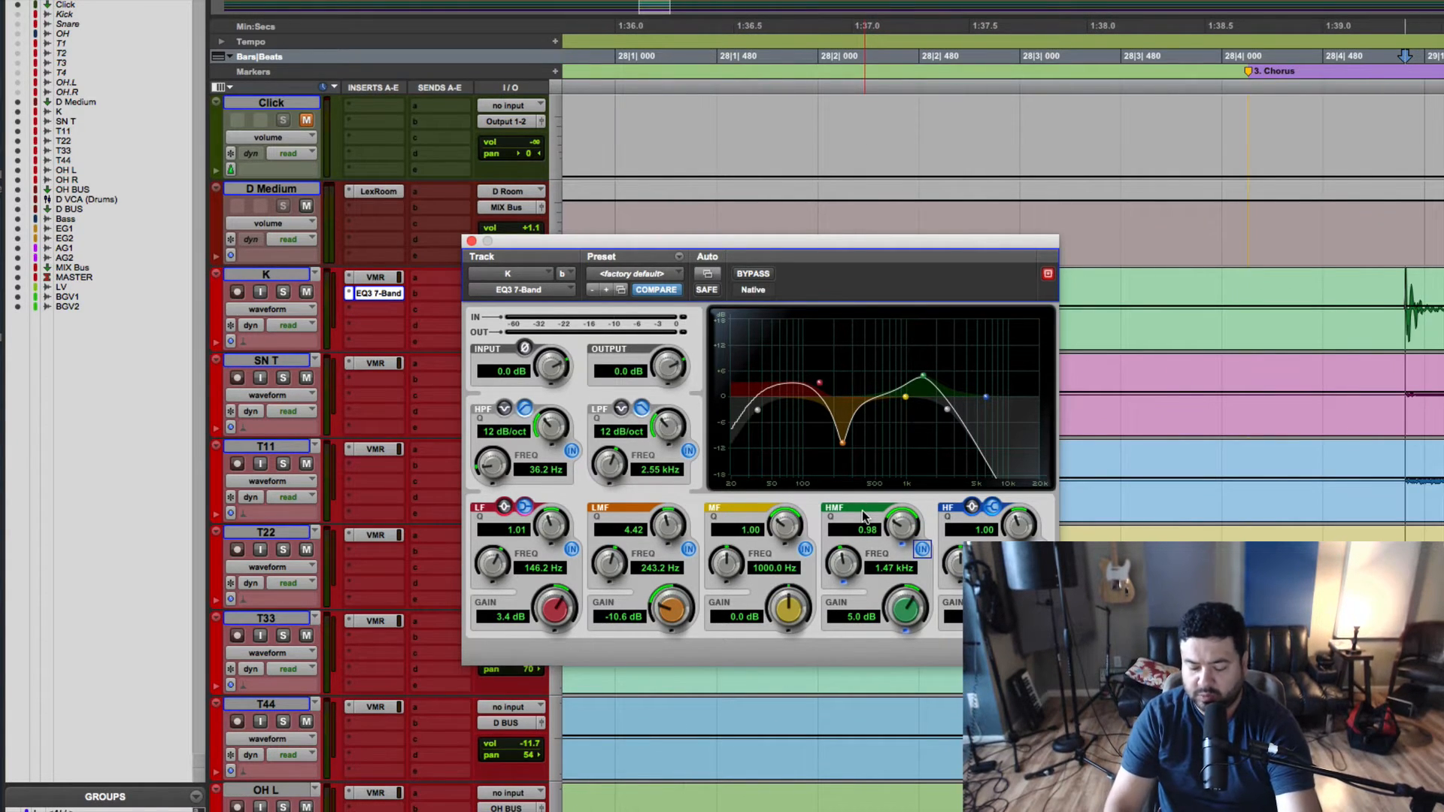
pyautogui.press('space')
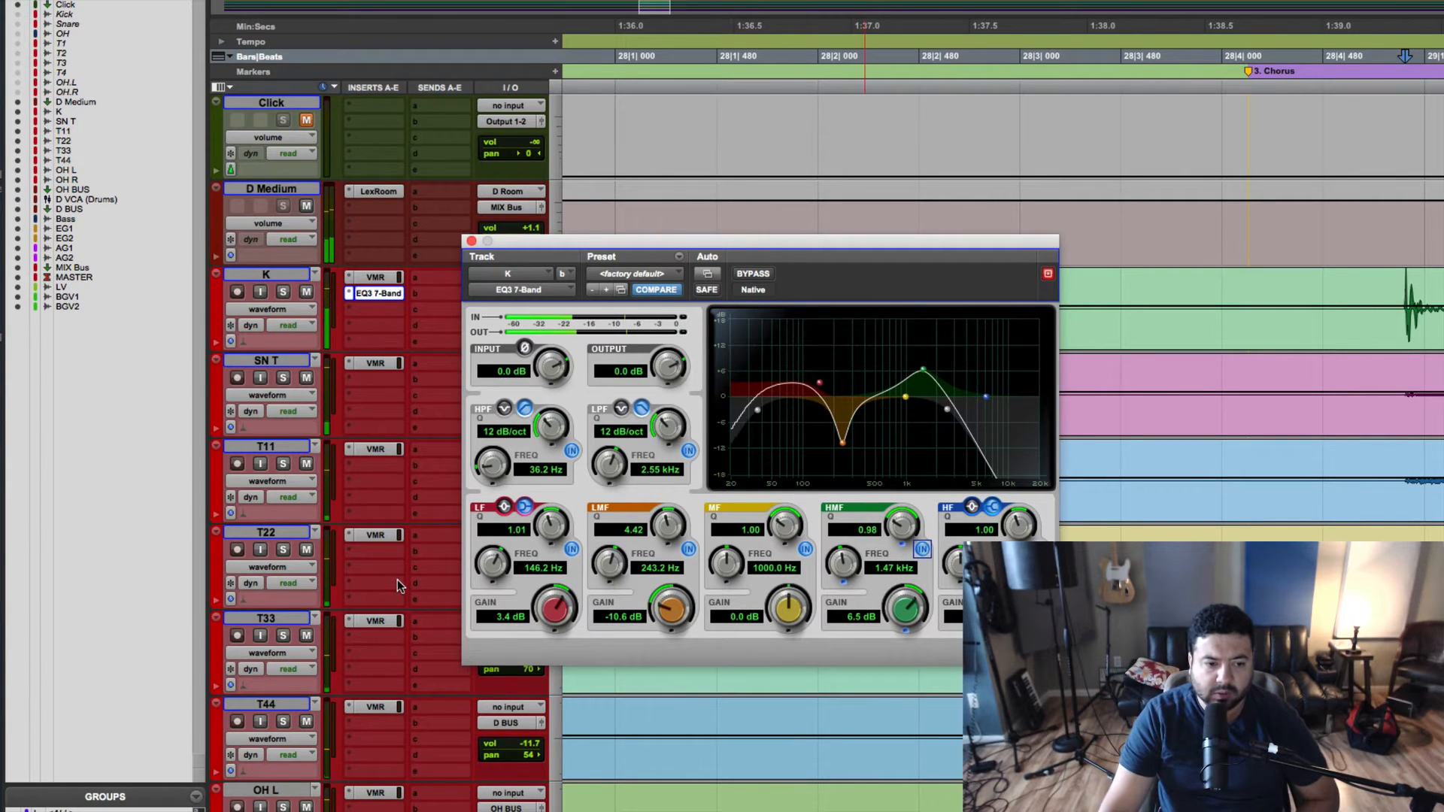
pyautogui.scroll(-6, 399, 586)
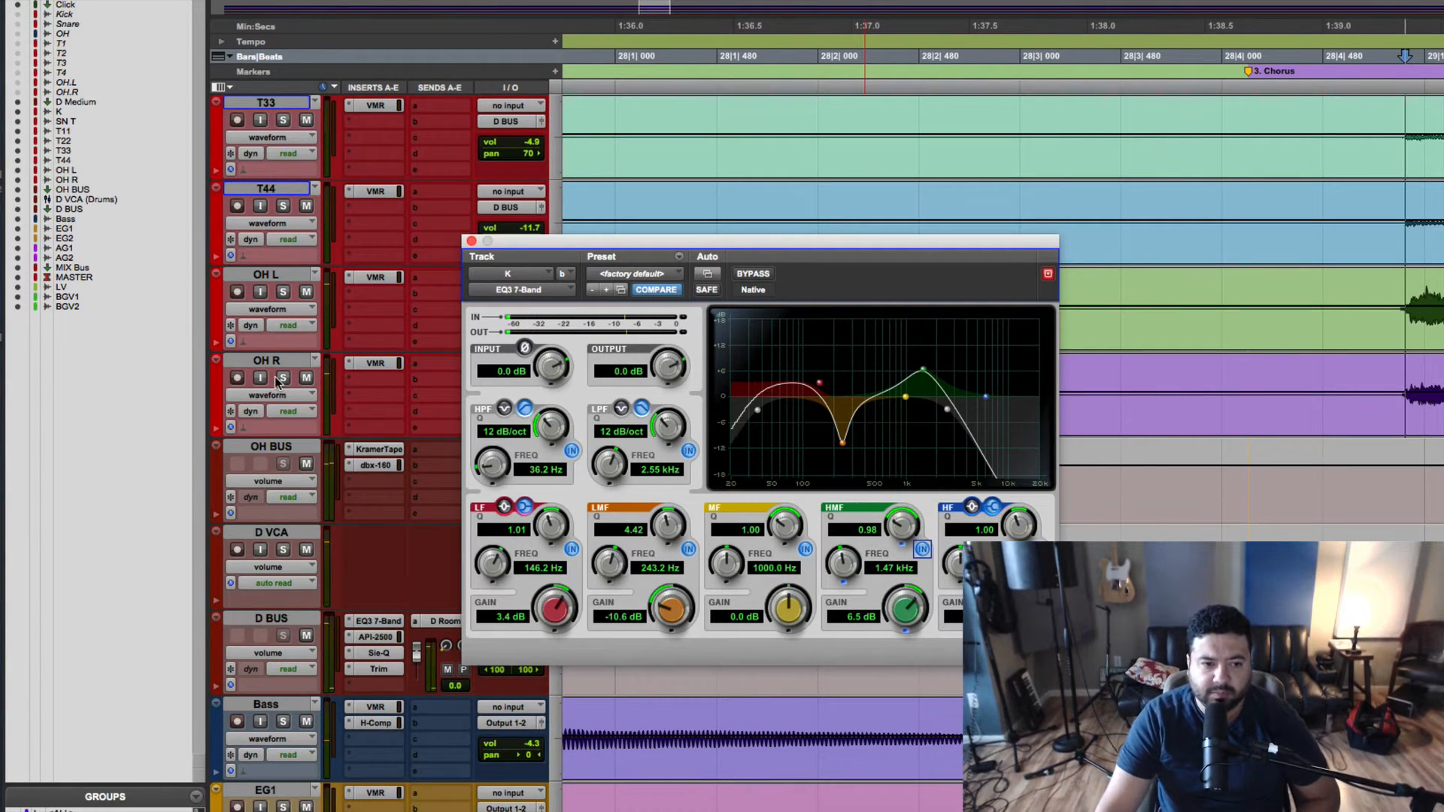
pyautogui.click(283, 550)
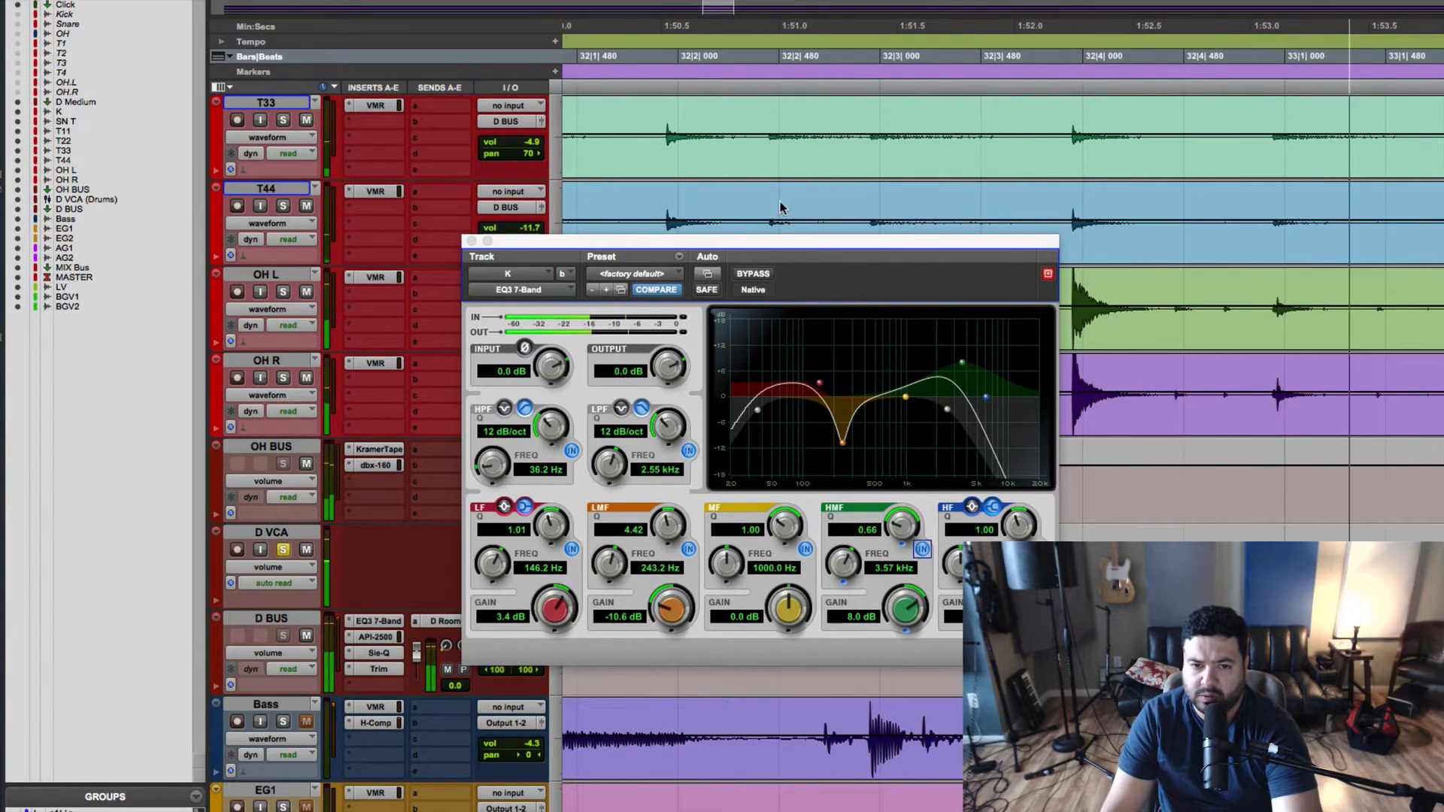
# Compare the kick with and without the EQ by toggling its bypass during drum playback
pyautogui.click(754, 274)
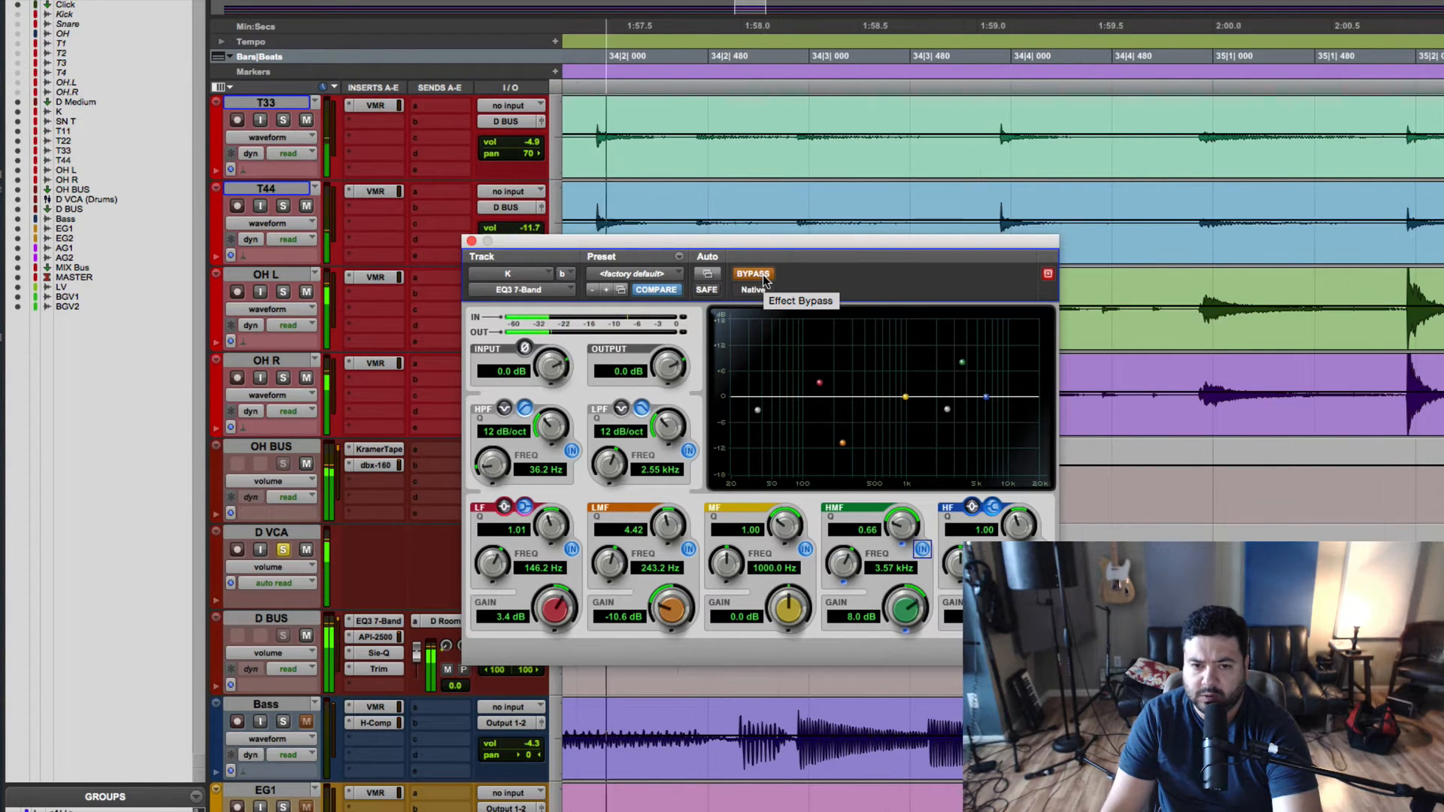
pyautogui.click(754, 274)
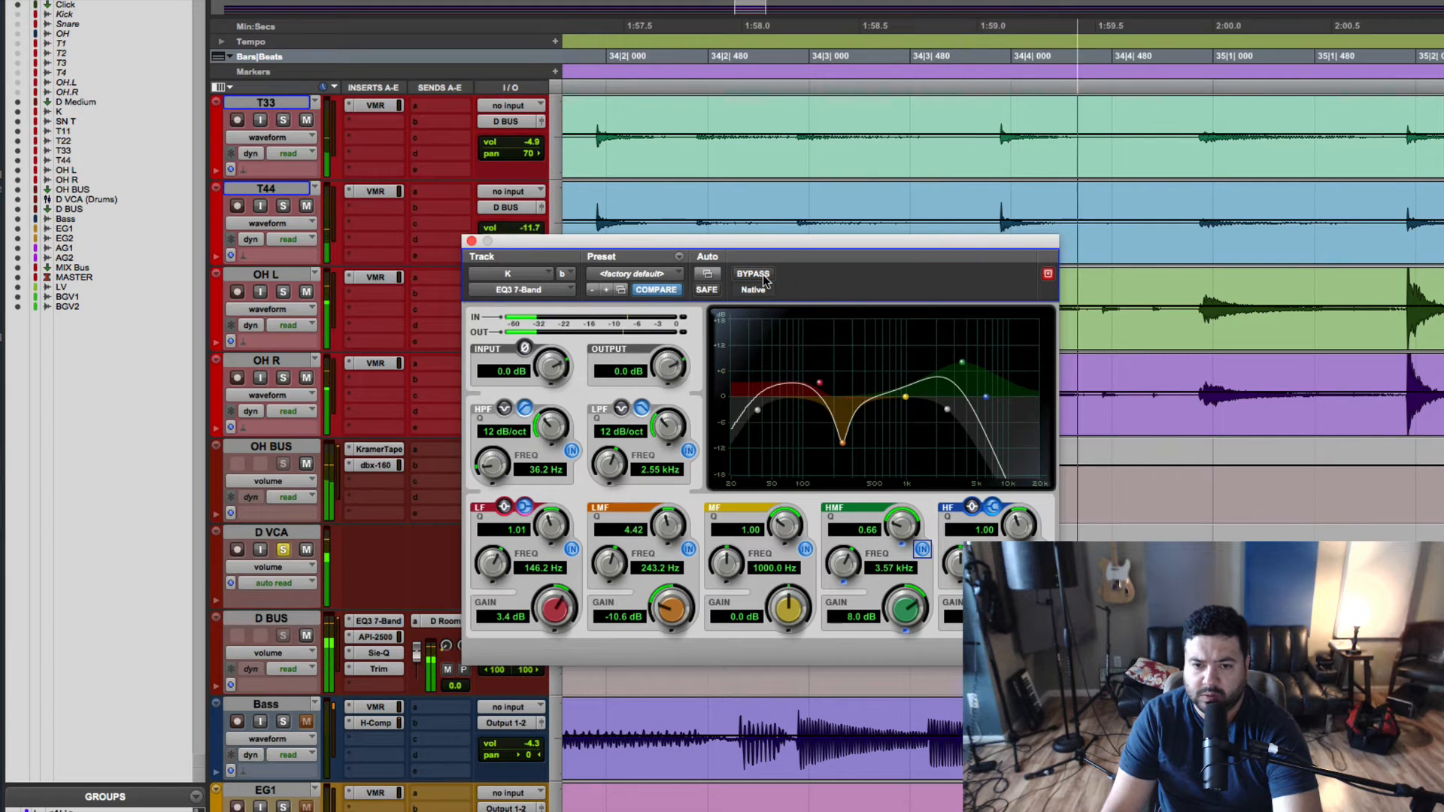
pyautogui.click(763, 276)
pyautogui.click(764, 276)
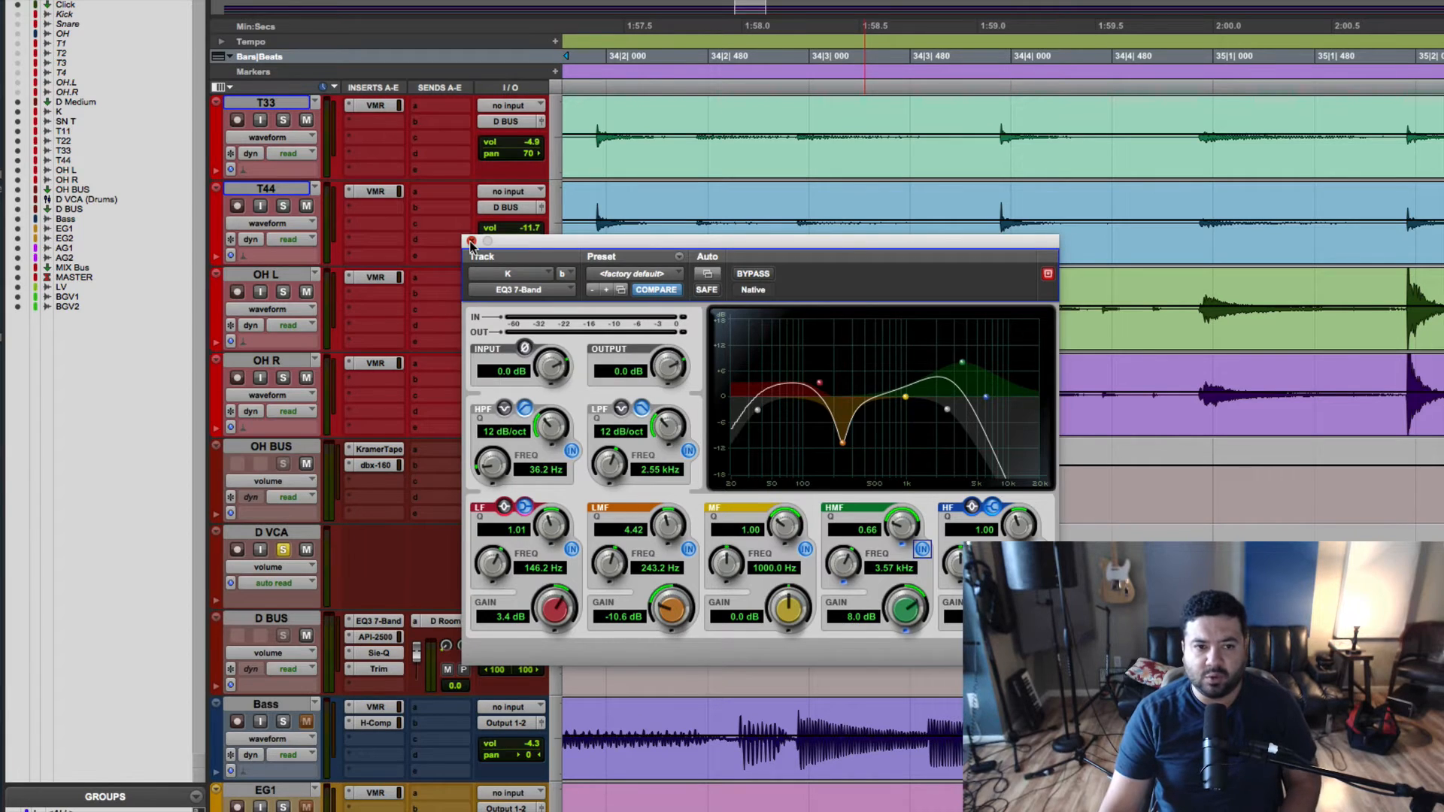
# Close the EQ and insert the mono CLA-2A compressor in the K track's third insert slot
pyautogui.click(470, 242)
pyautogui.scroll(3, 720, 296)
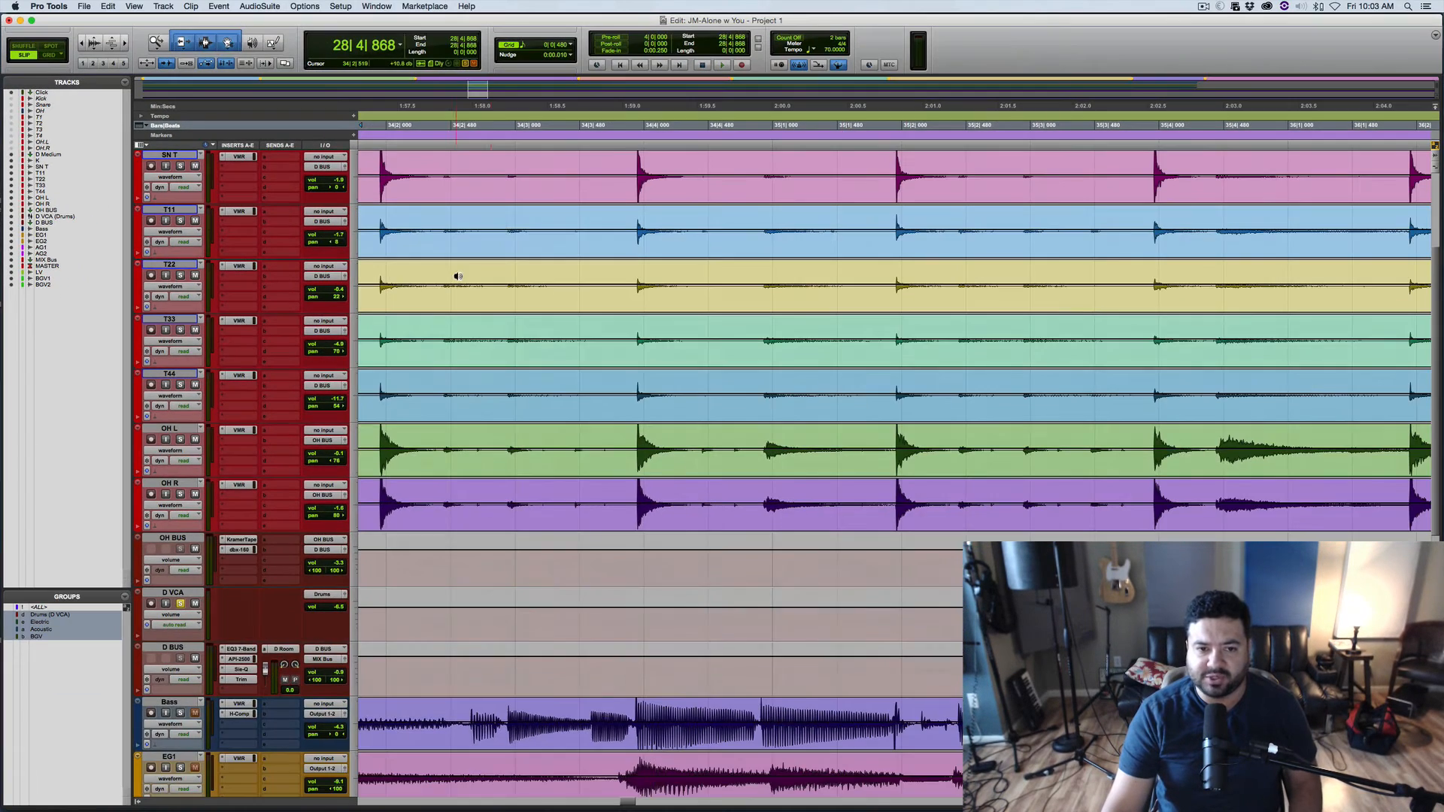
pyautogui.click(242, 288)
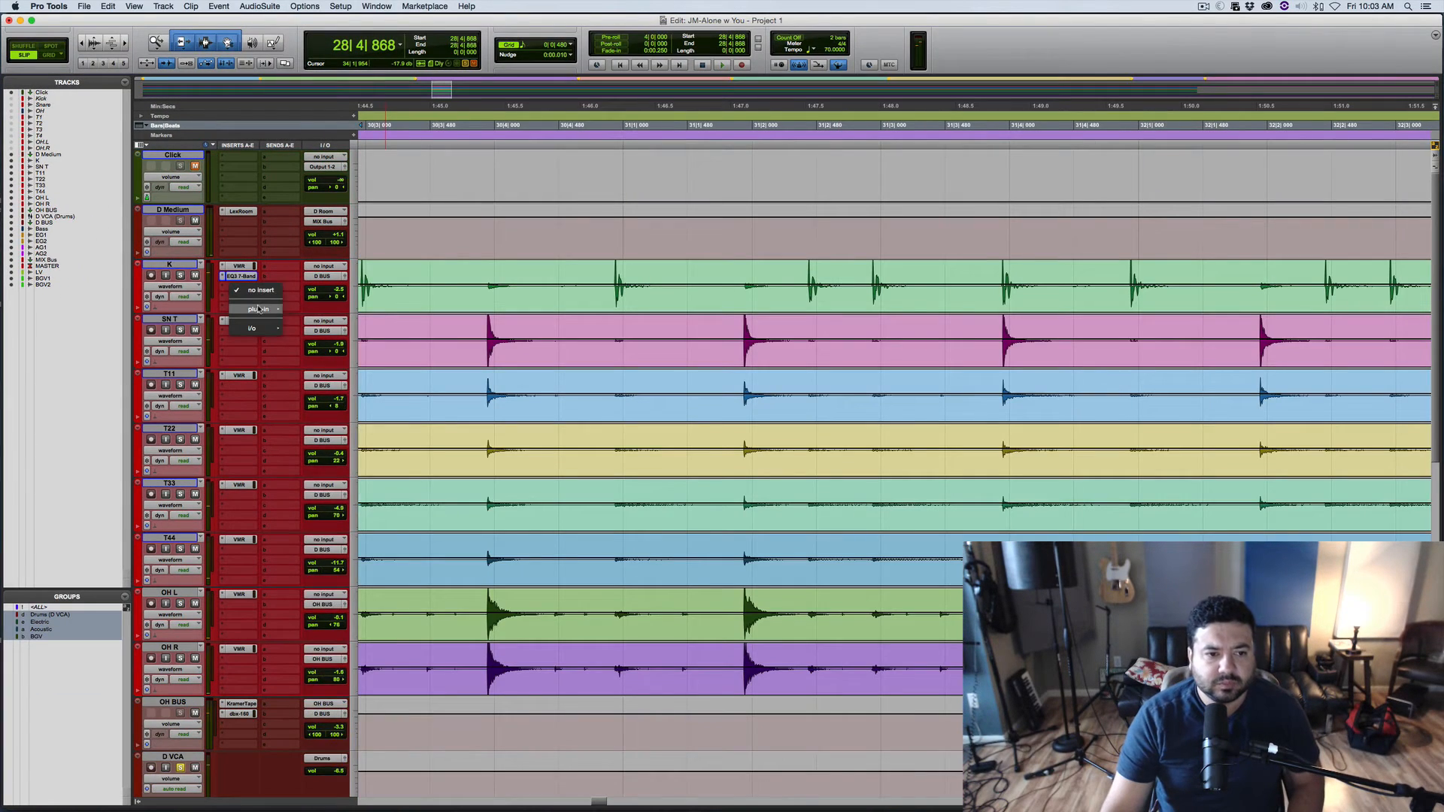
pyautogui.moveTo(260, 309)
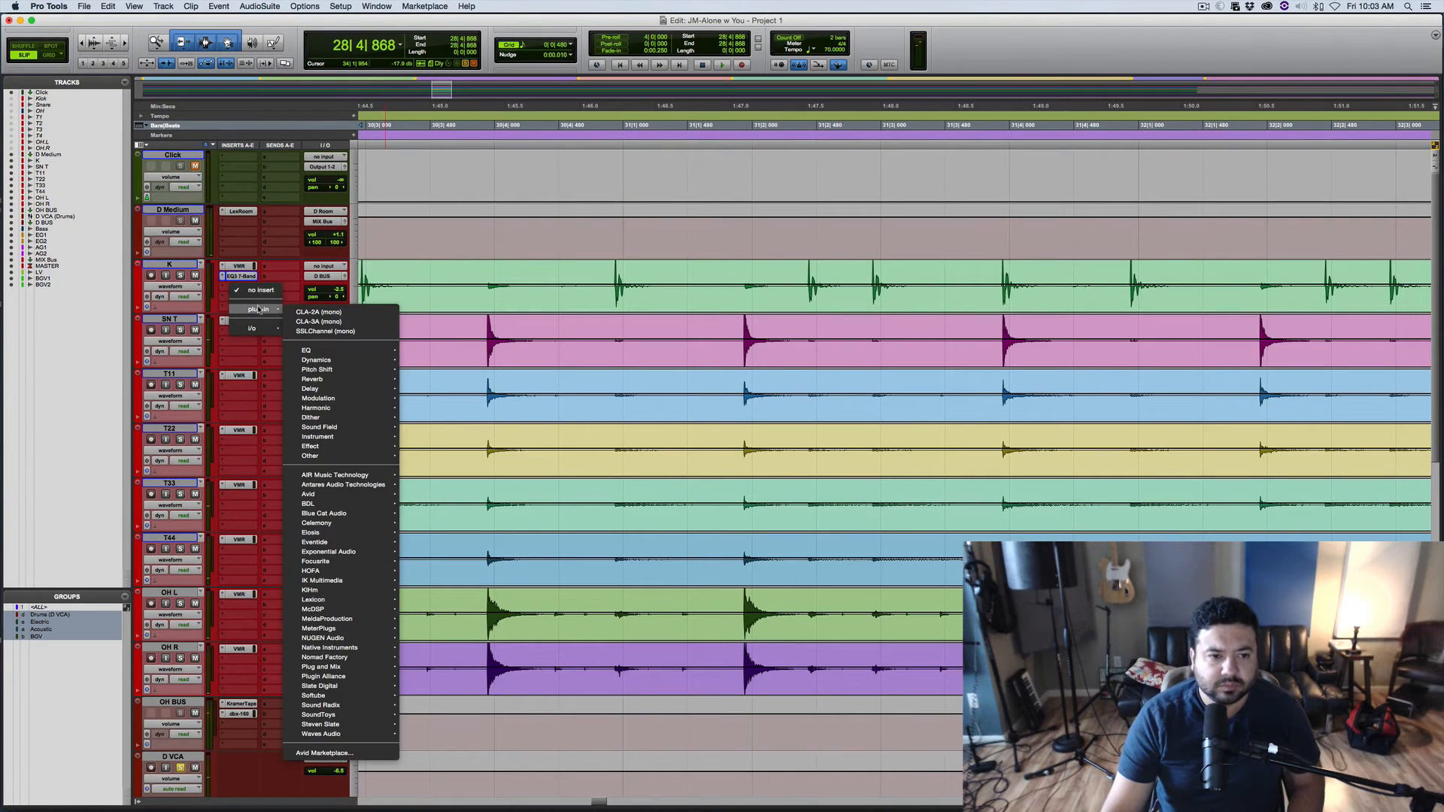
pyautogui.click(318, 312)
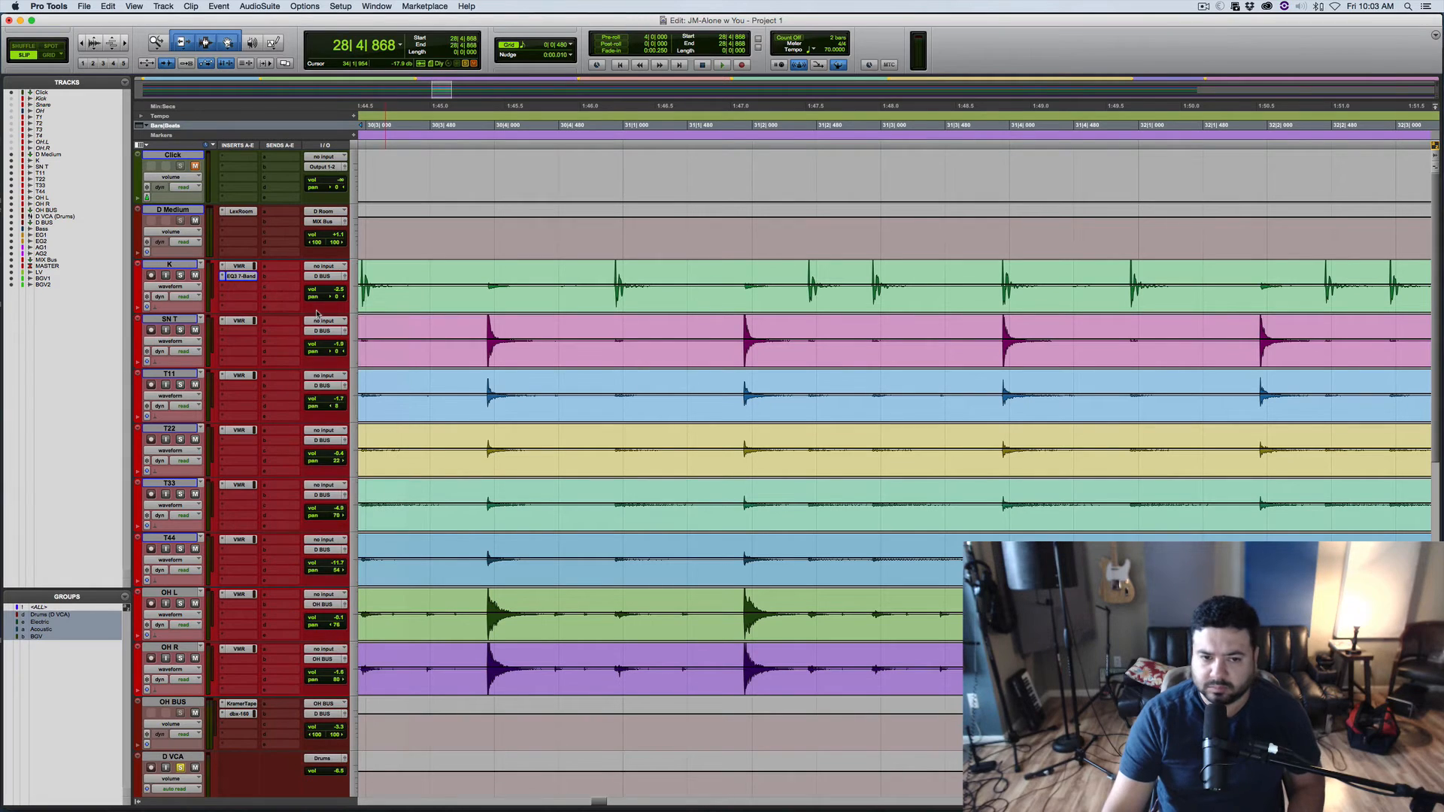
# Set the CLA-2A's Analog option to OFF while auditioning the compressed kick in the drum mix
pyautogui.press('space')
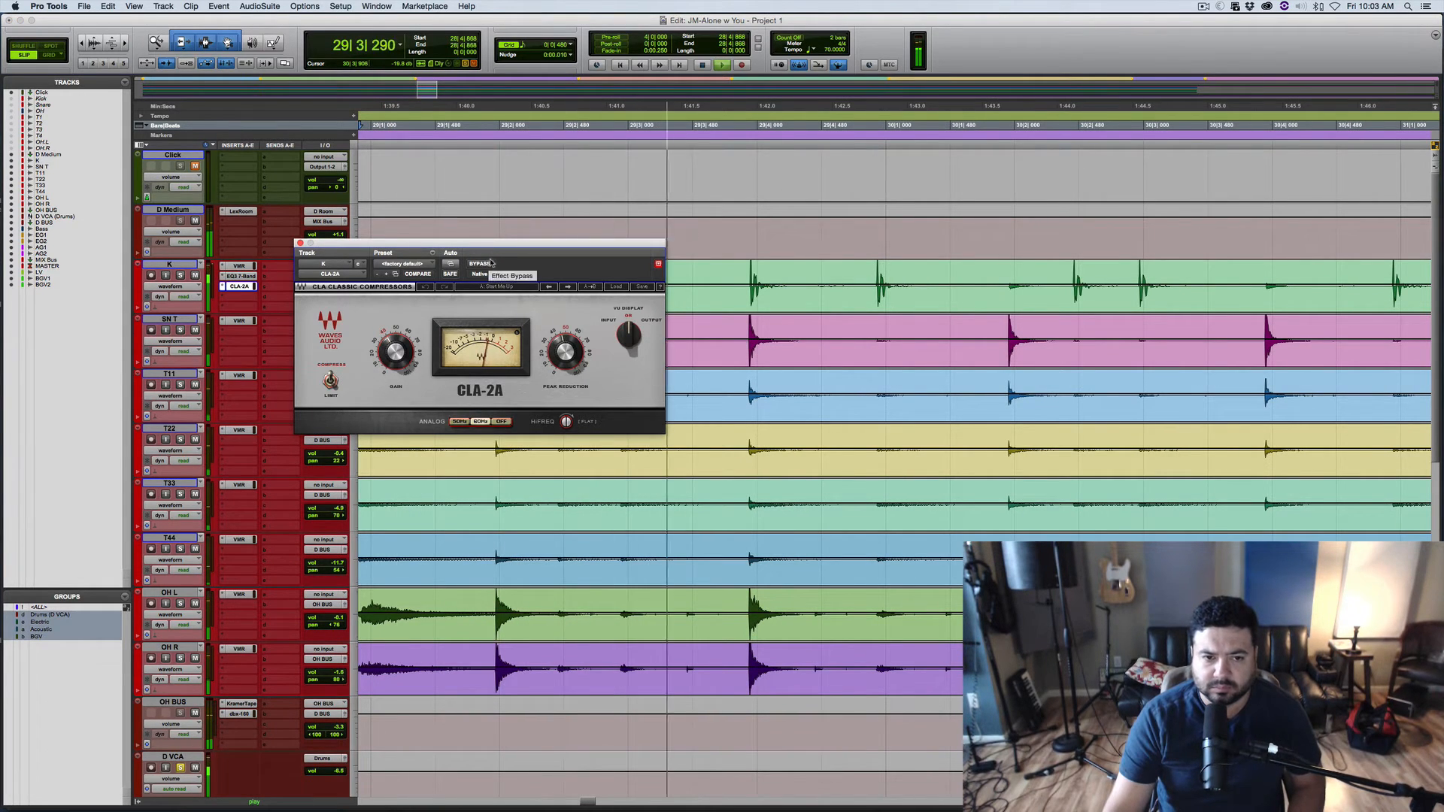
pyautogui.press('space')
pyautogui.click(501, 422)
pyautogui.press('space')
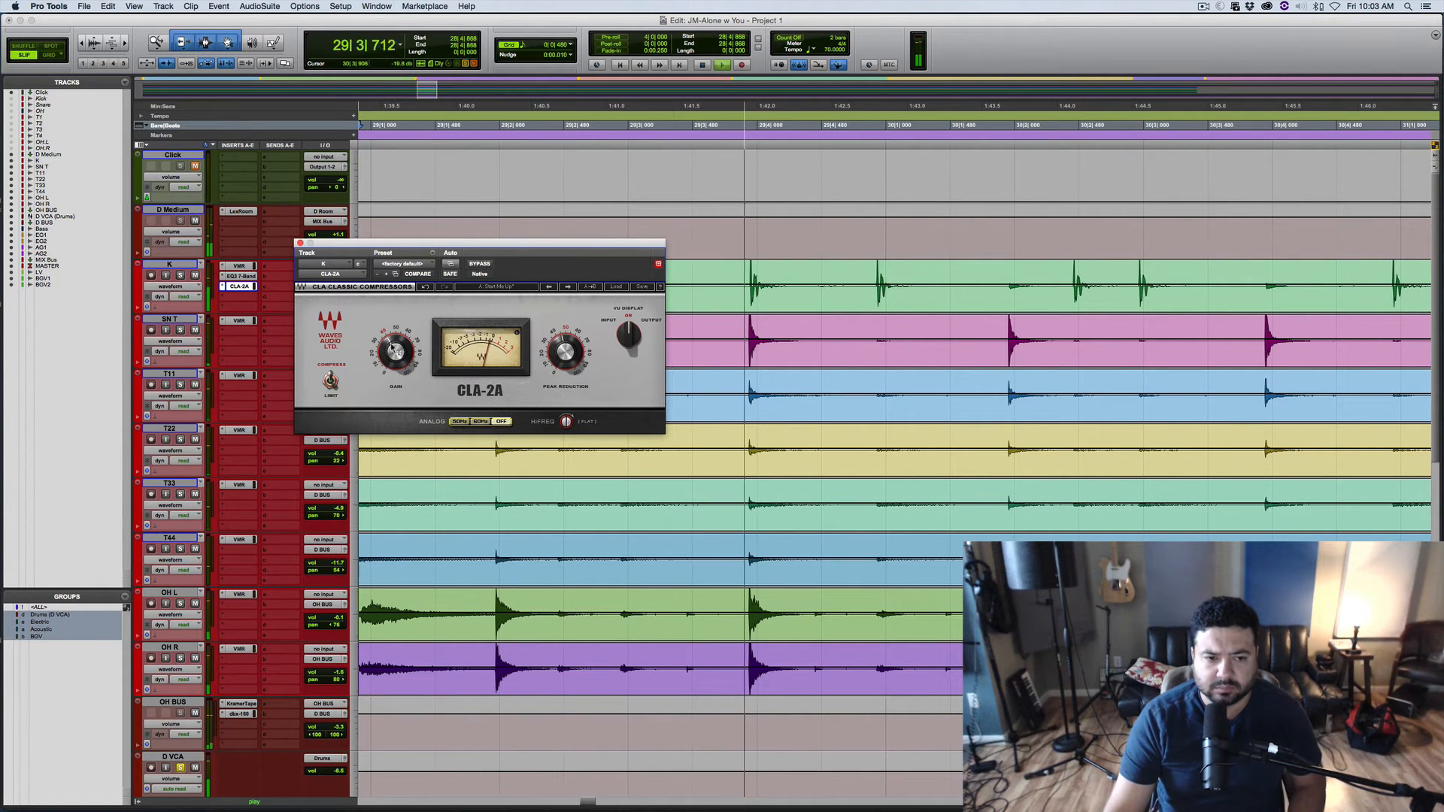
pyautogui.press('space')
# Adjust the CLA-2A's gain by ear while replaying the drums from just before the chorus
pyautogui.press('space')
pyautogui.moveTo(396, 351); pyautogui.dragTo(396, 365)
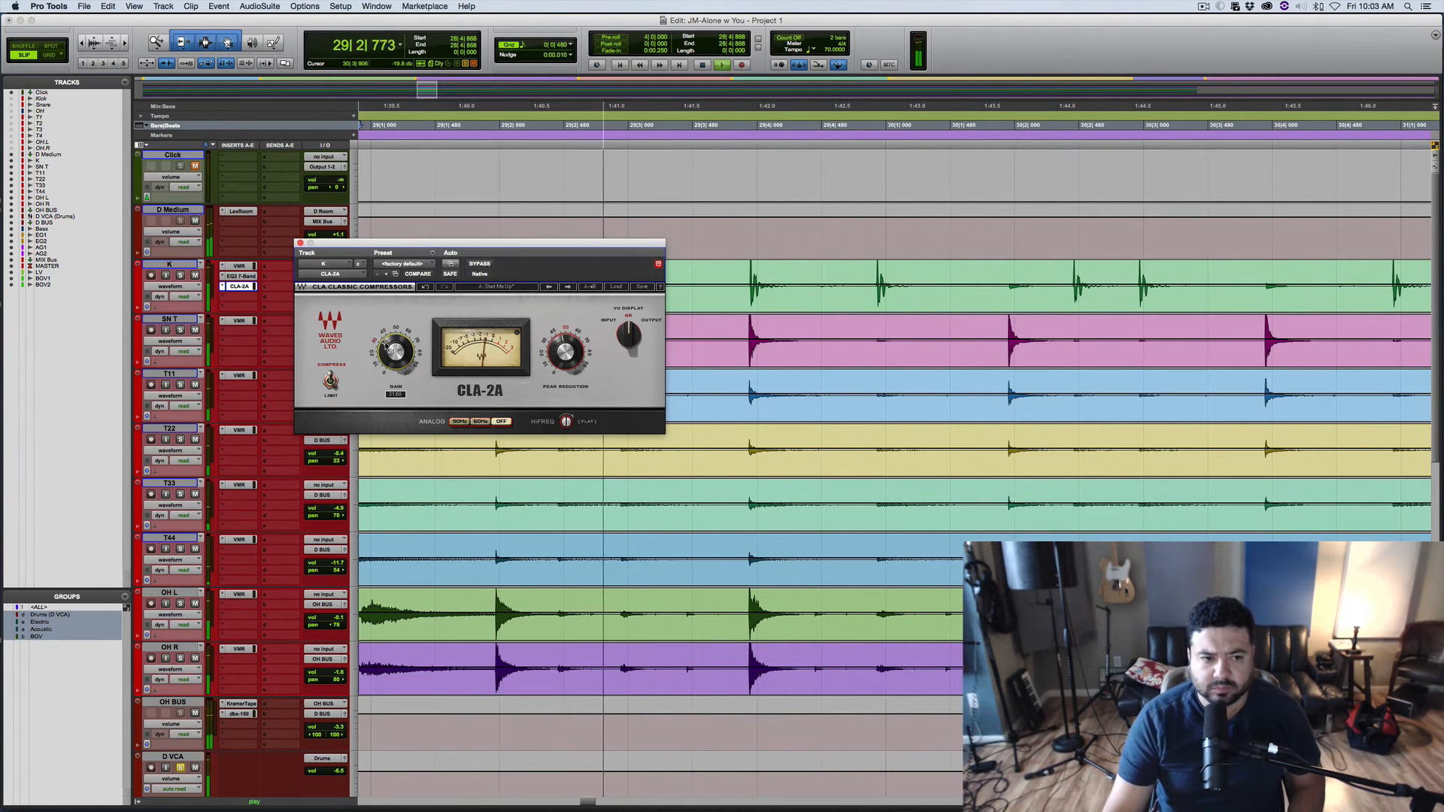
pyautogui.press('space')
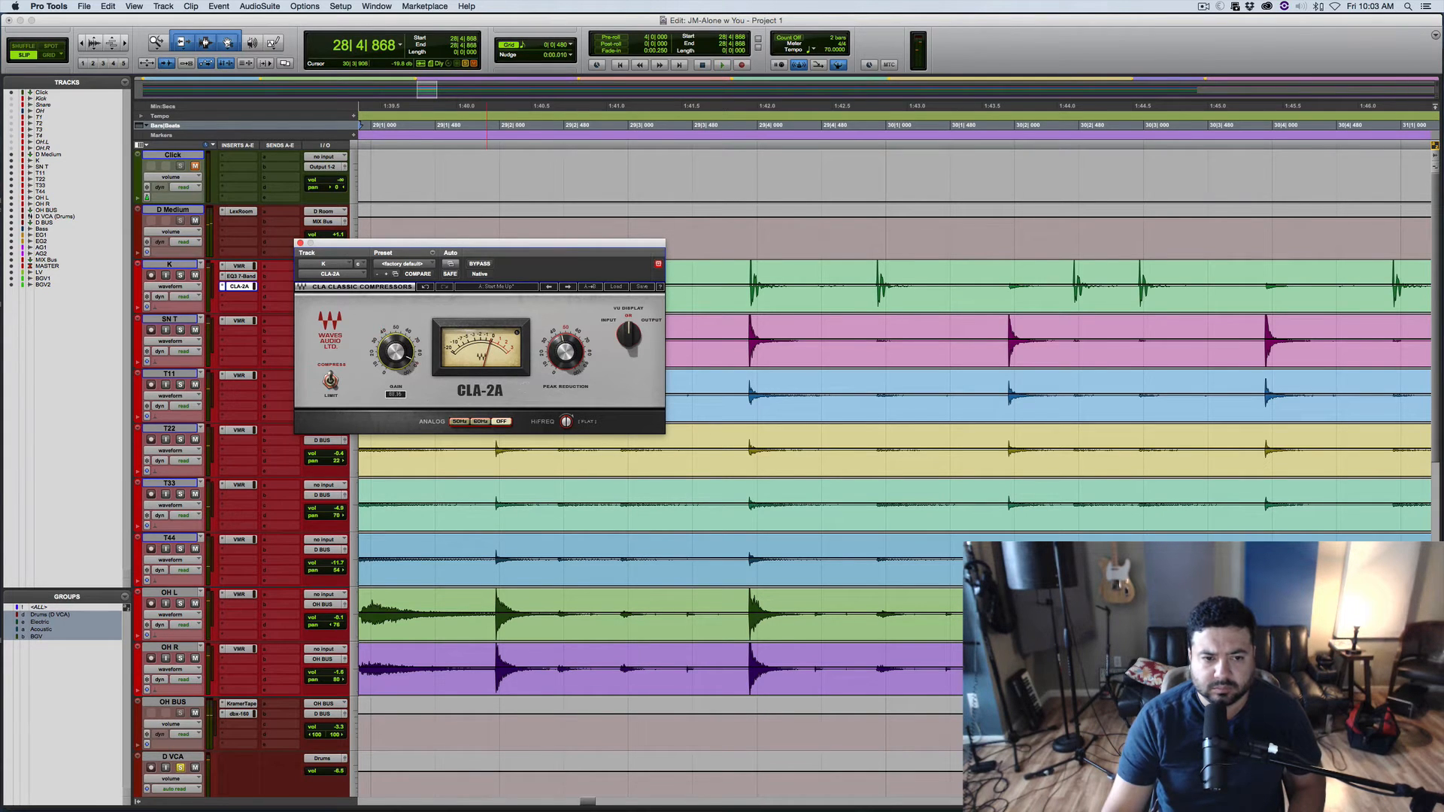
pyautogui.press('space')
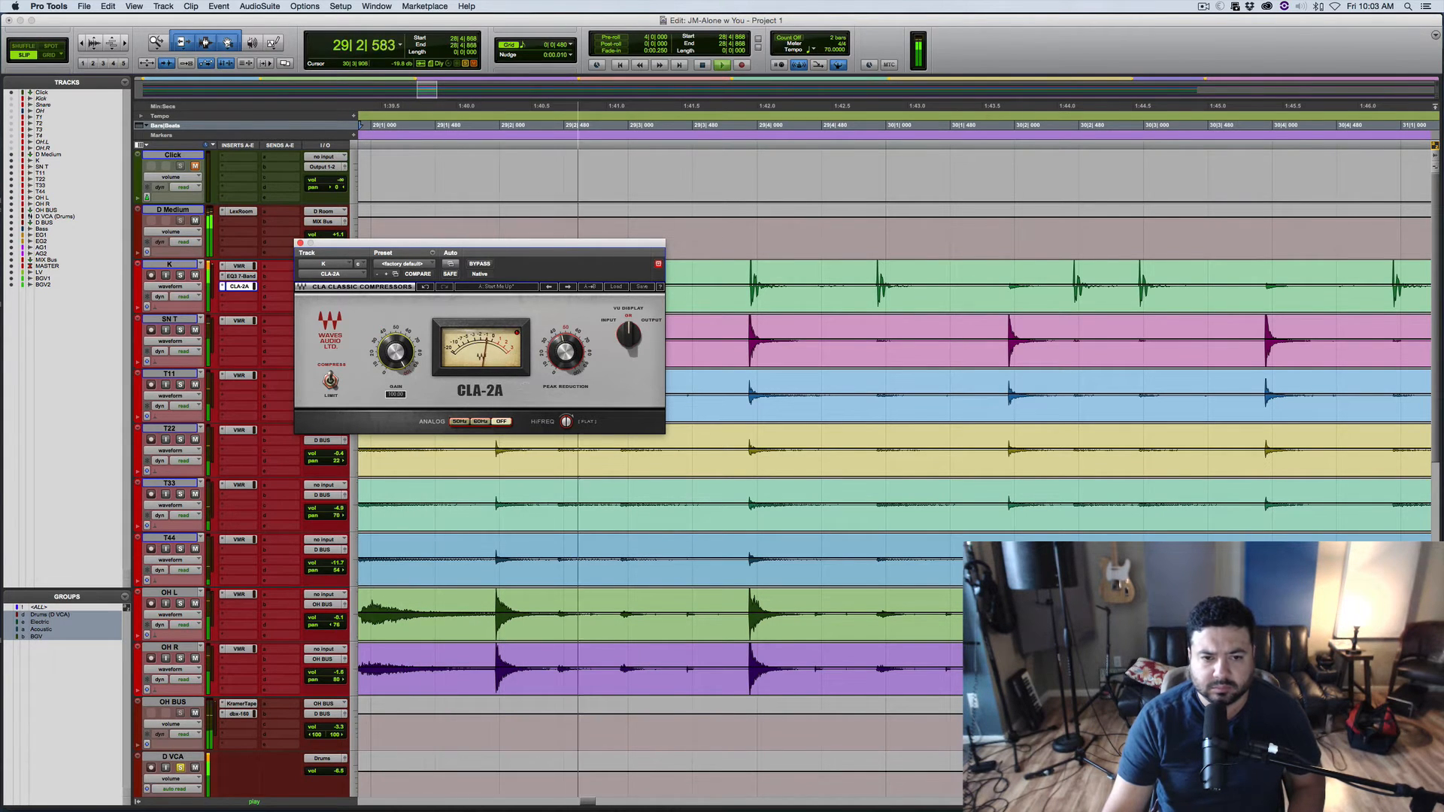
pyautogui.press('space')
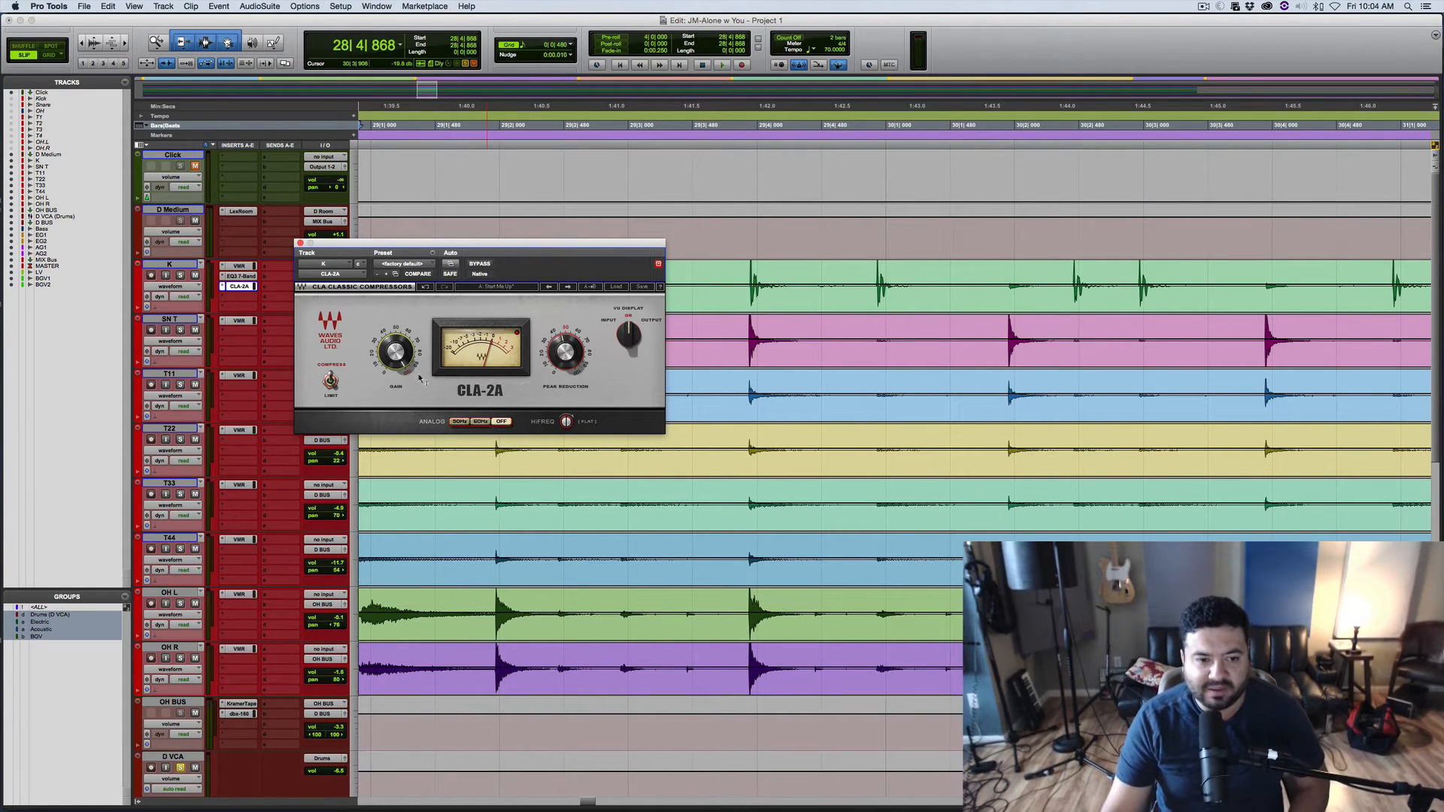
# Set the CLA-2A's gain to 39 and raise its peak reduction by ear while replaying the drums
pyautogui.moveTo(411, 351)
pyautogui.press('space')
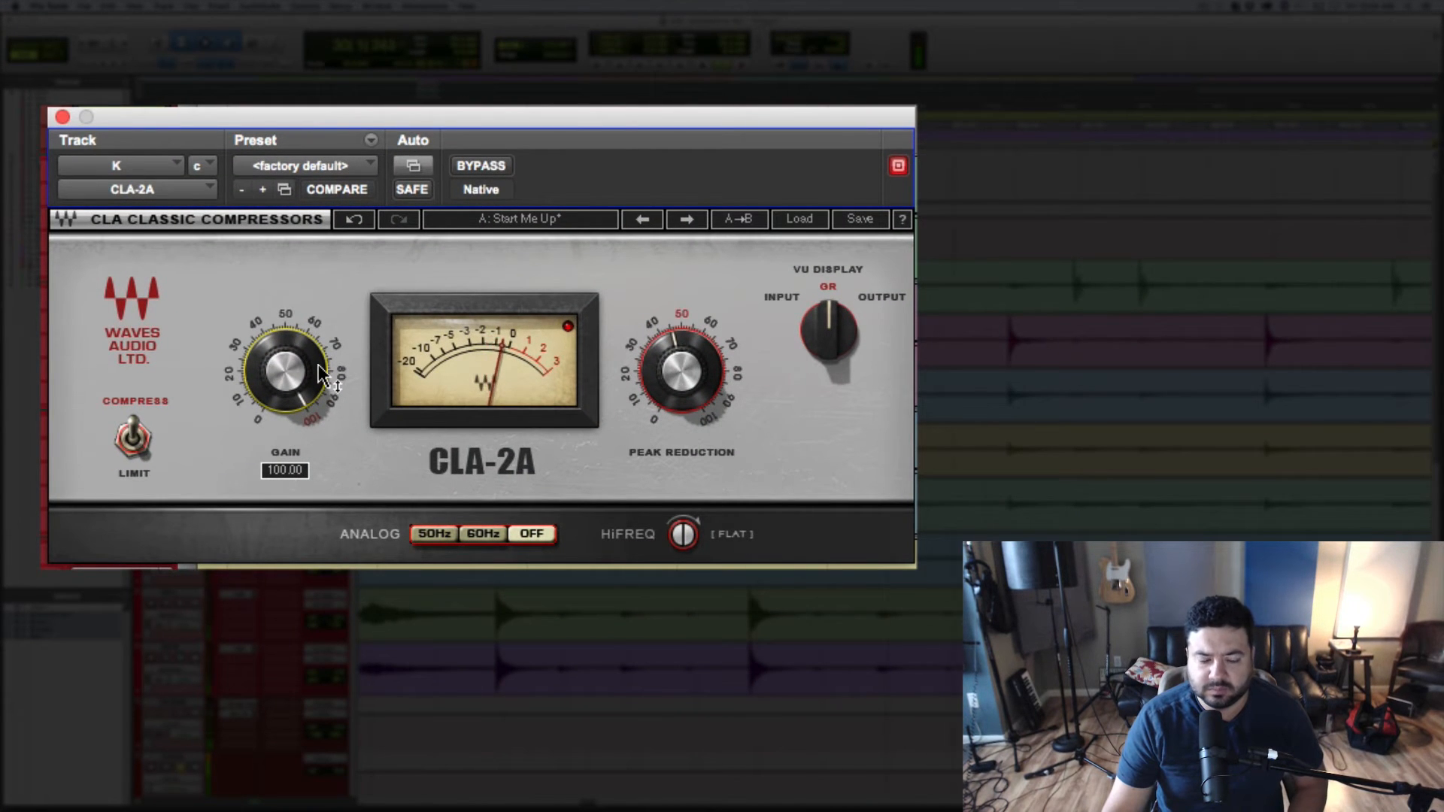
pyautogui.moveTo(309, 369); pyautogui.dragTo(308, 427)
pyautogui.moveTo(700, 369); pyautogui.dragTo(700, 356)
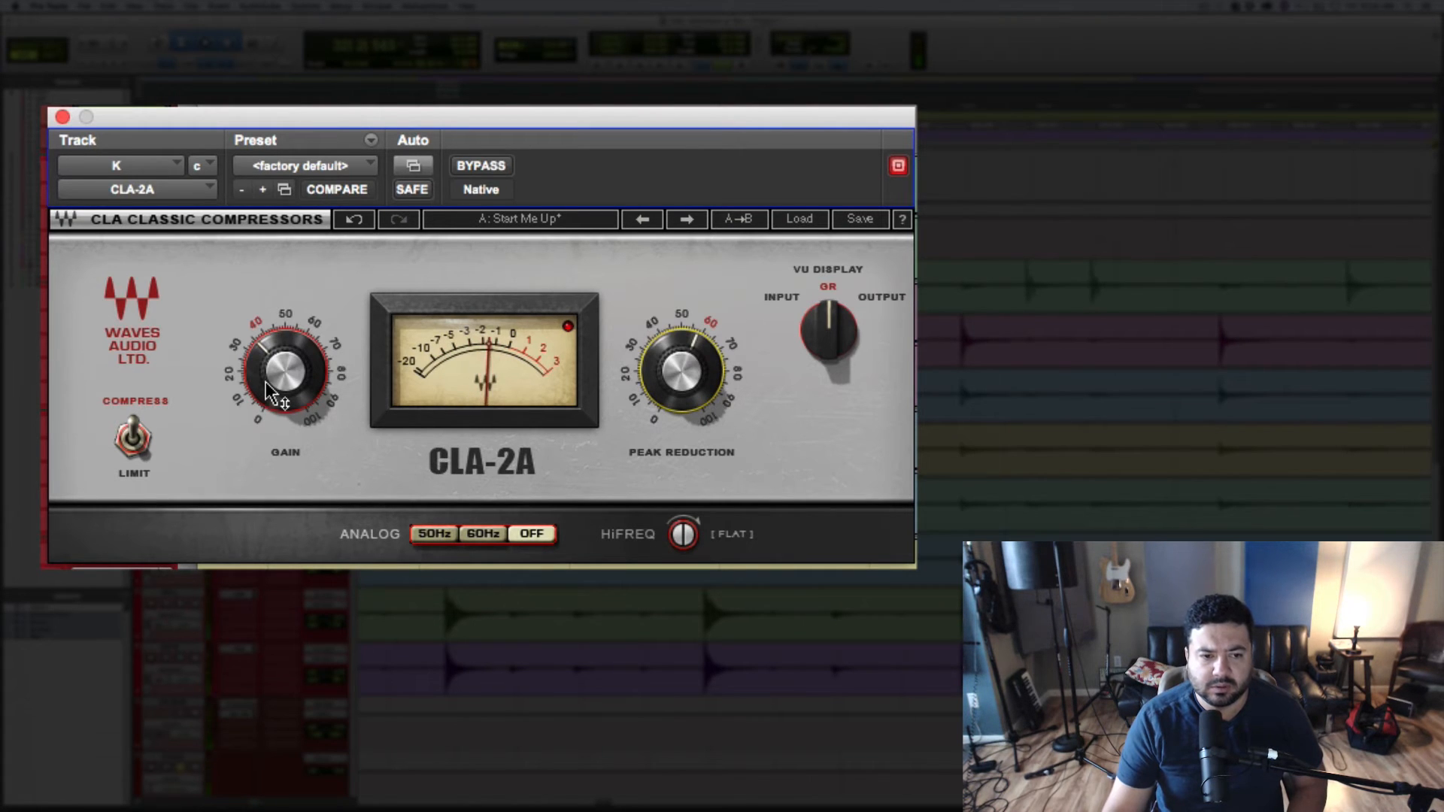
pyautogui.moveTo(280, 385); pyautogui.dragTo(305, 372)
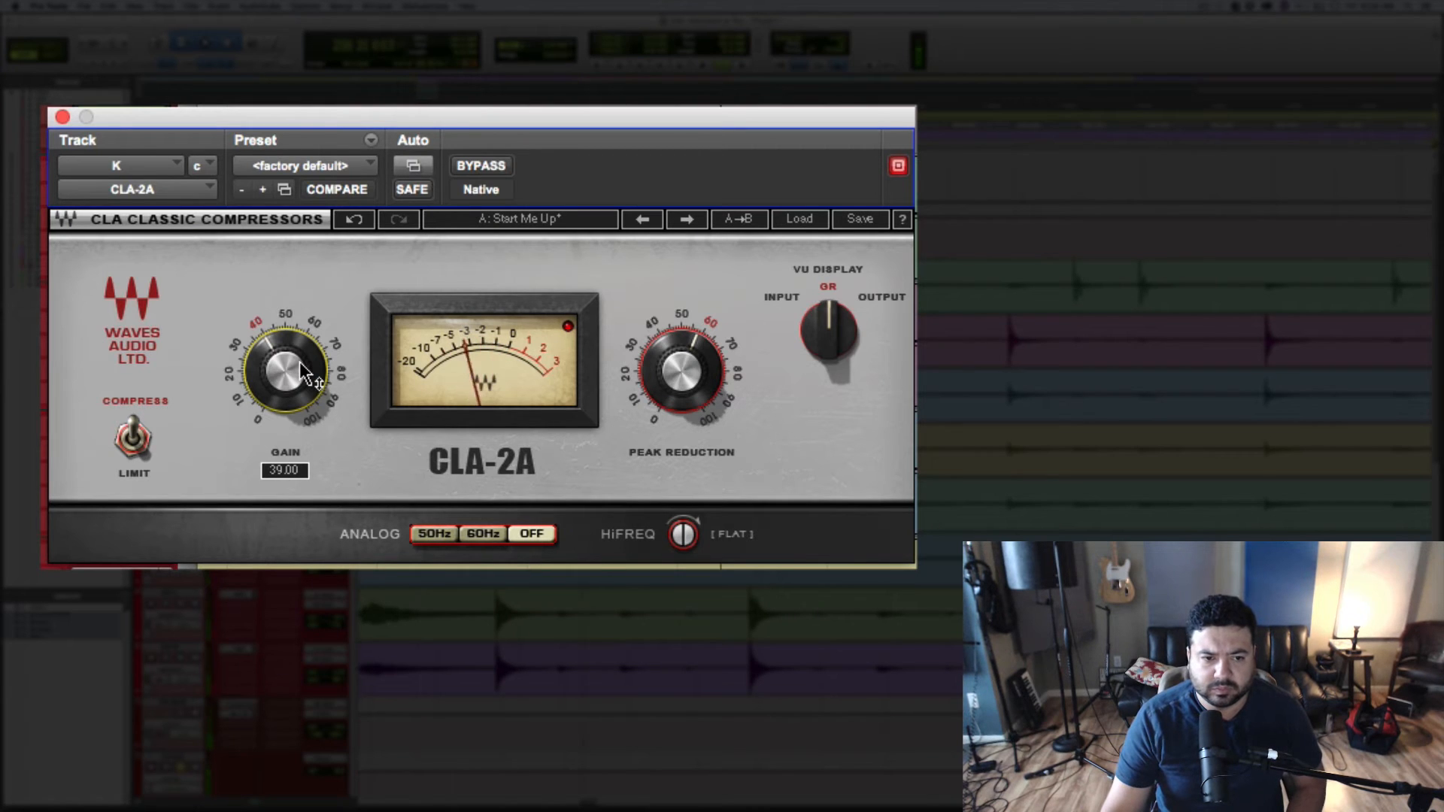
# Compare the kick with and without the CLA-2A by repeatedly toggling its bypass during drum playback
pyautogui.click(466, 159)
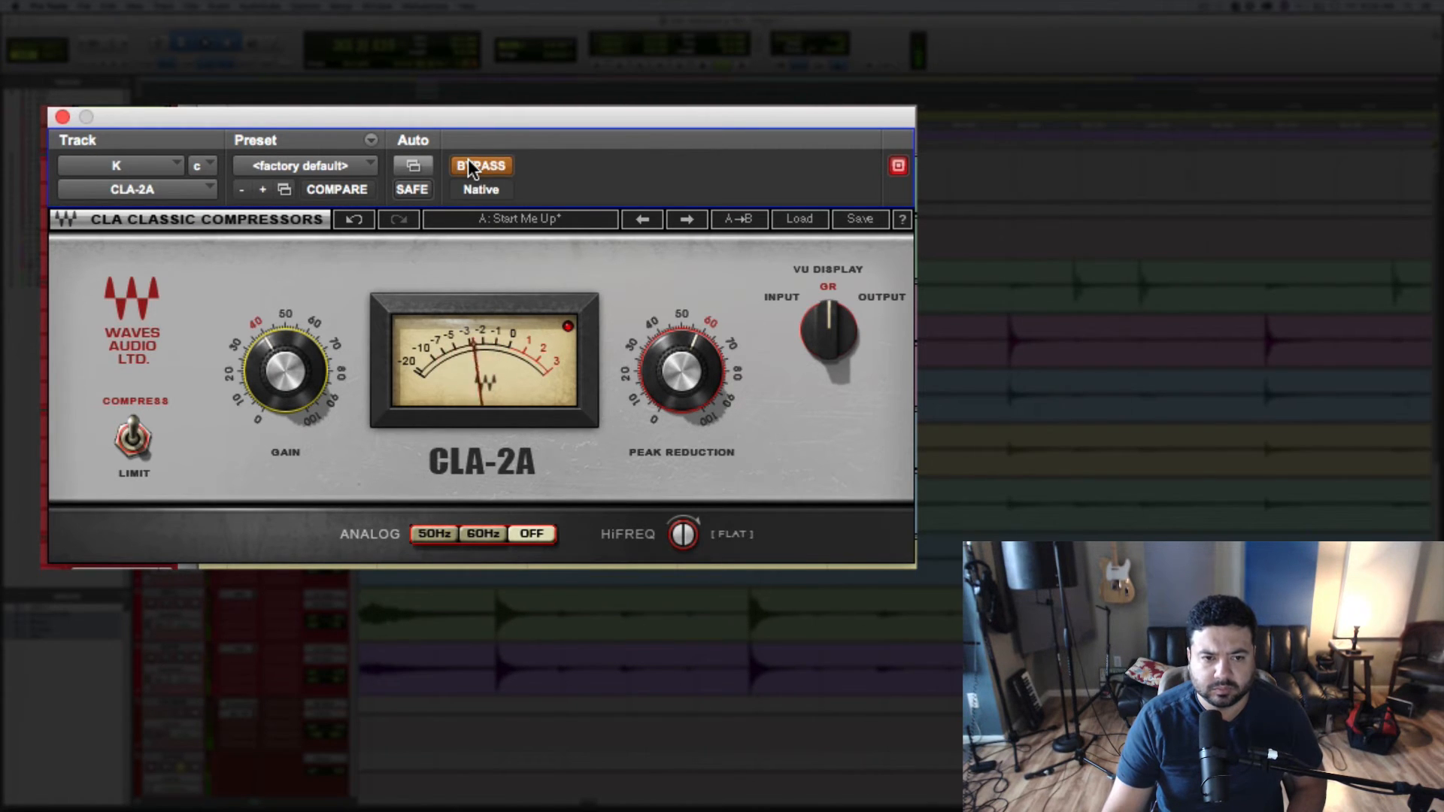
pyautogui.click(468, 159)
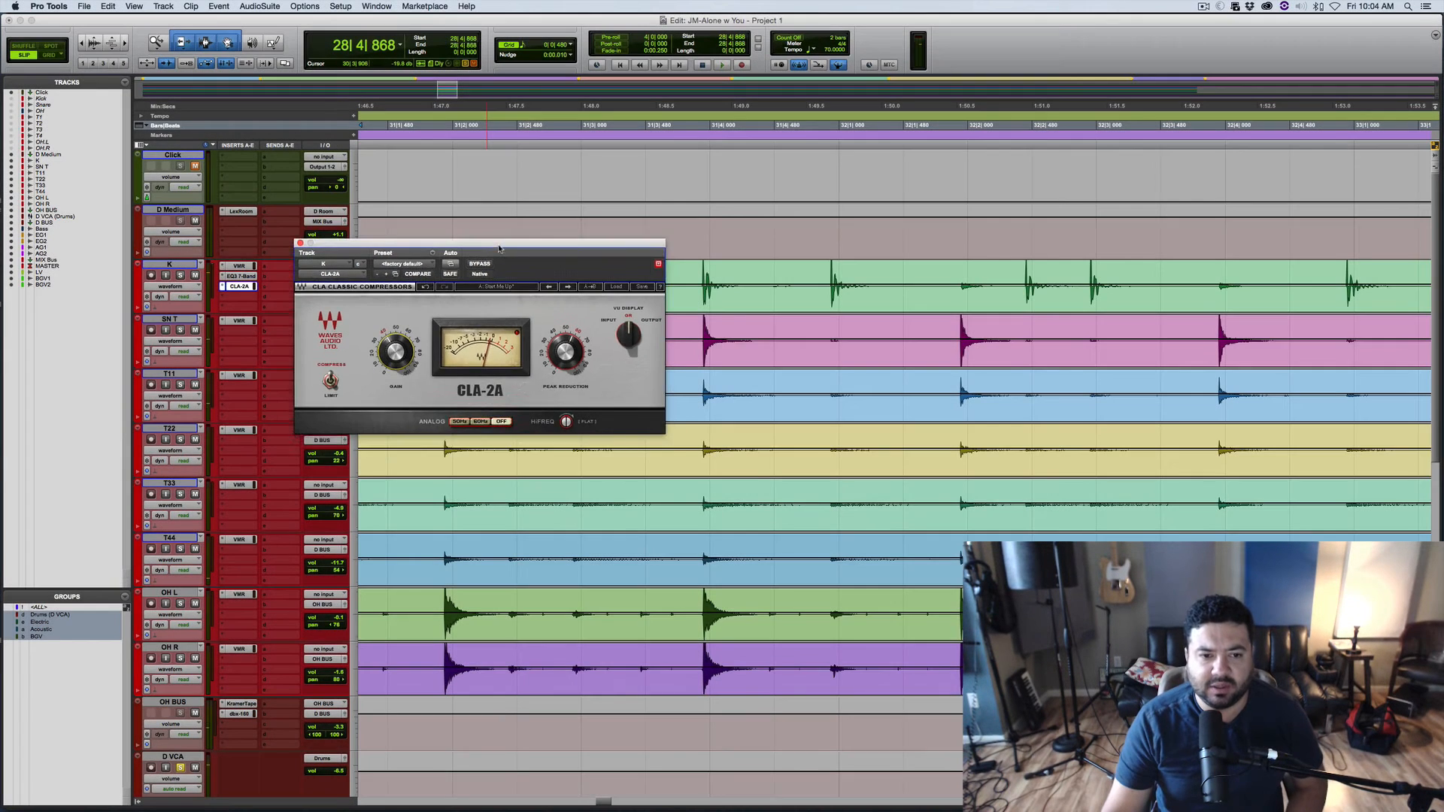
pyautogui.moveTo(506, 242); pyautogui.dragTo(558, 262)
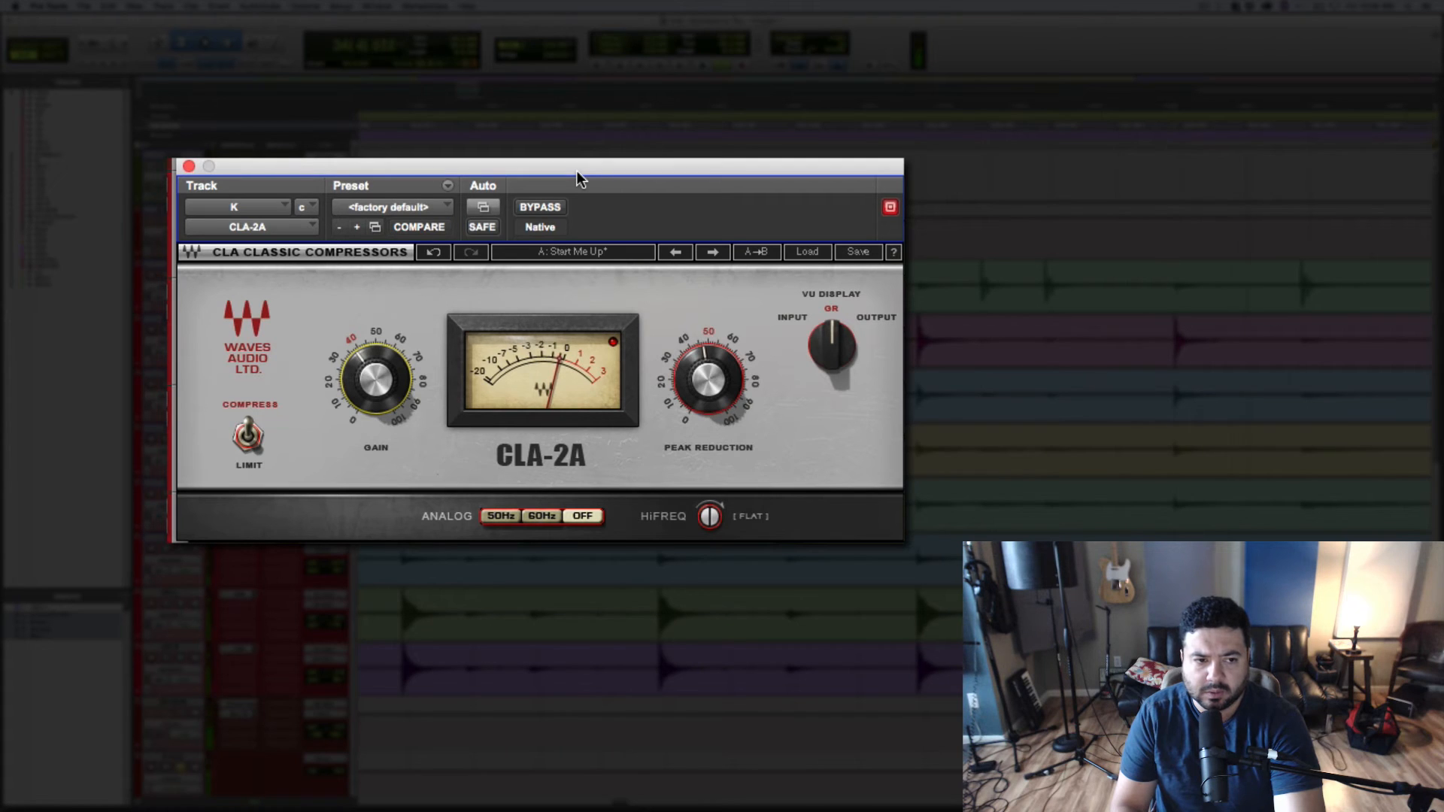
pyautogui.click(540, 209)
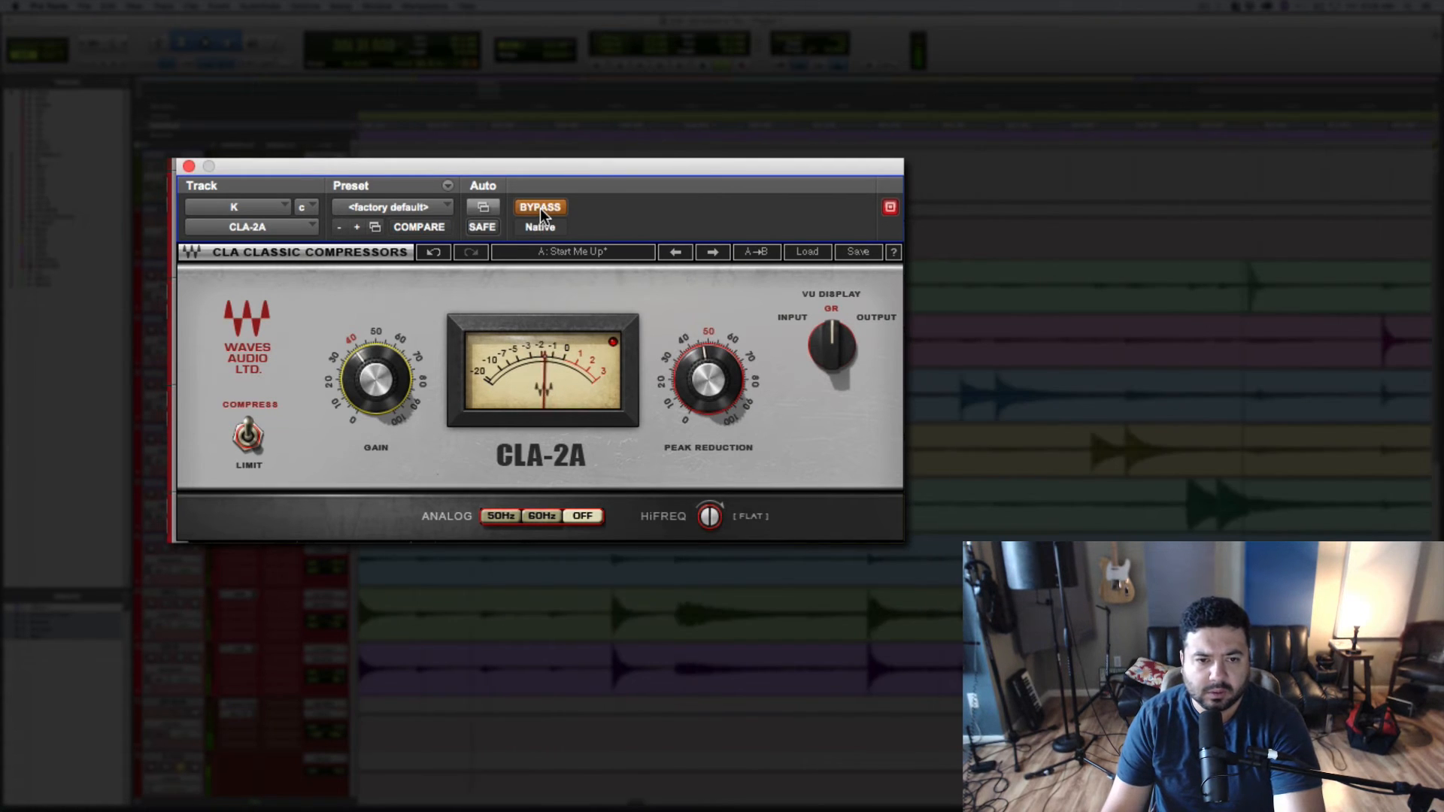
pyautogui.click(540, 207)
pyautogui.click(543, 201)
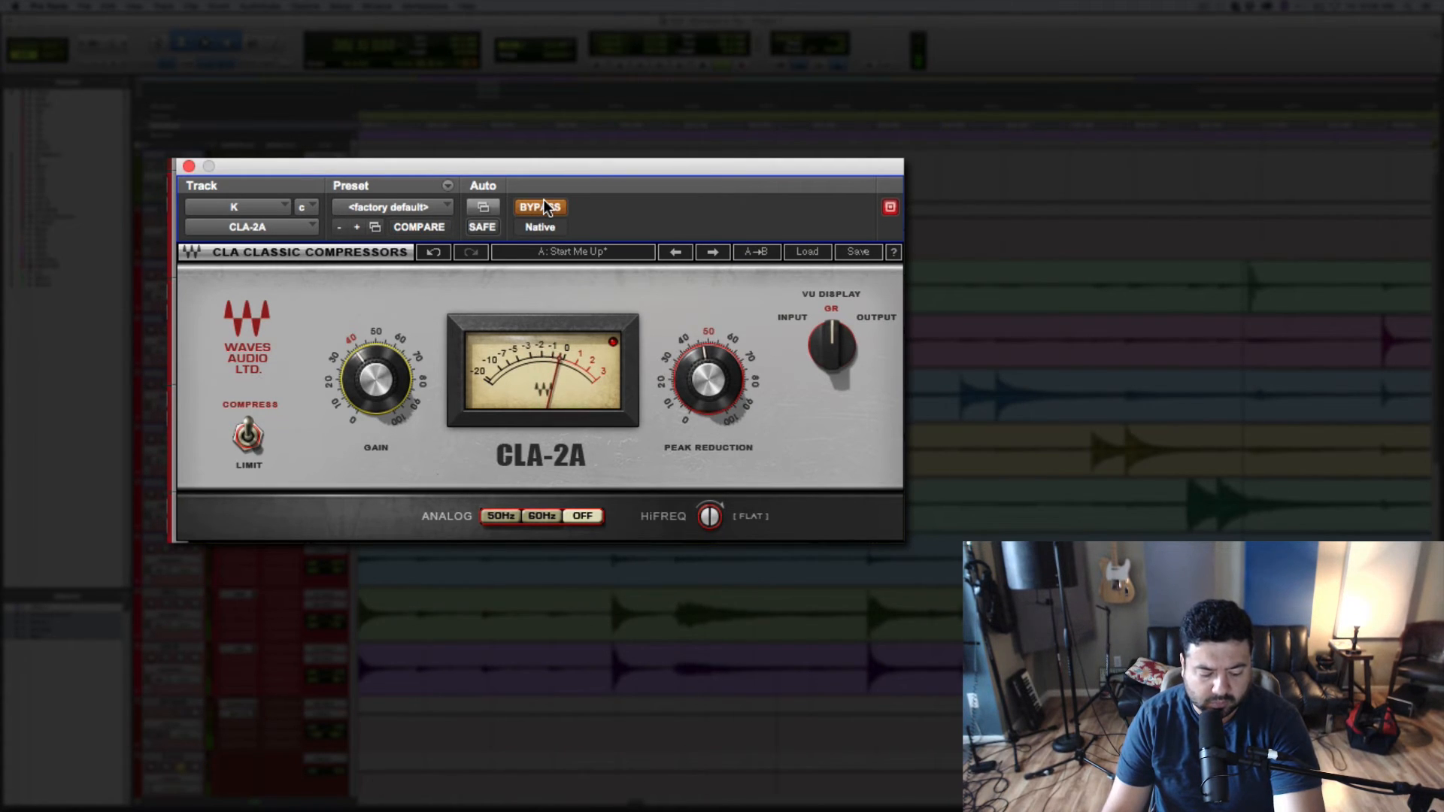
pyautogui.click(543, 201)
pyautogui.click(543, 201)
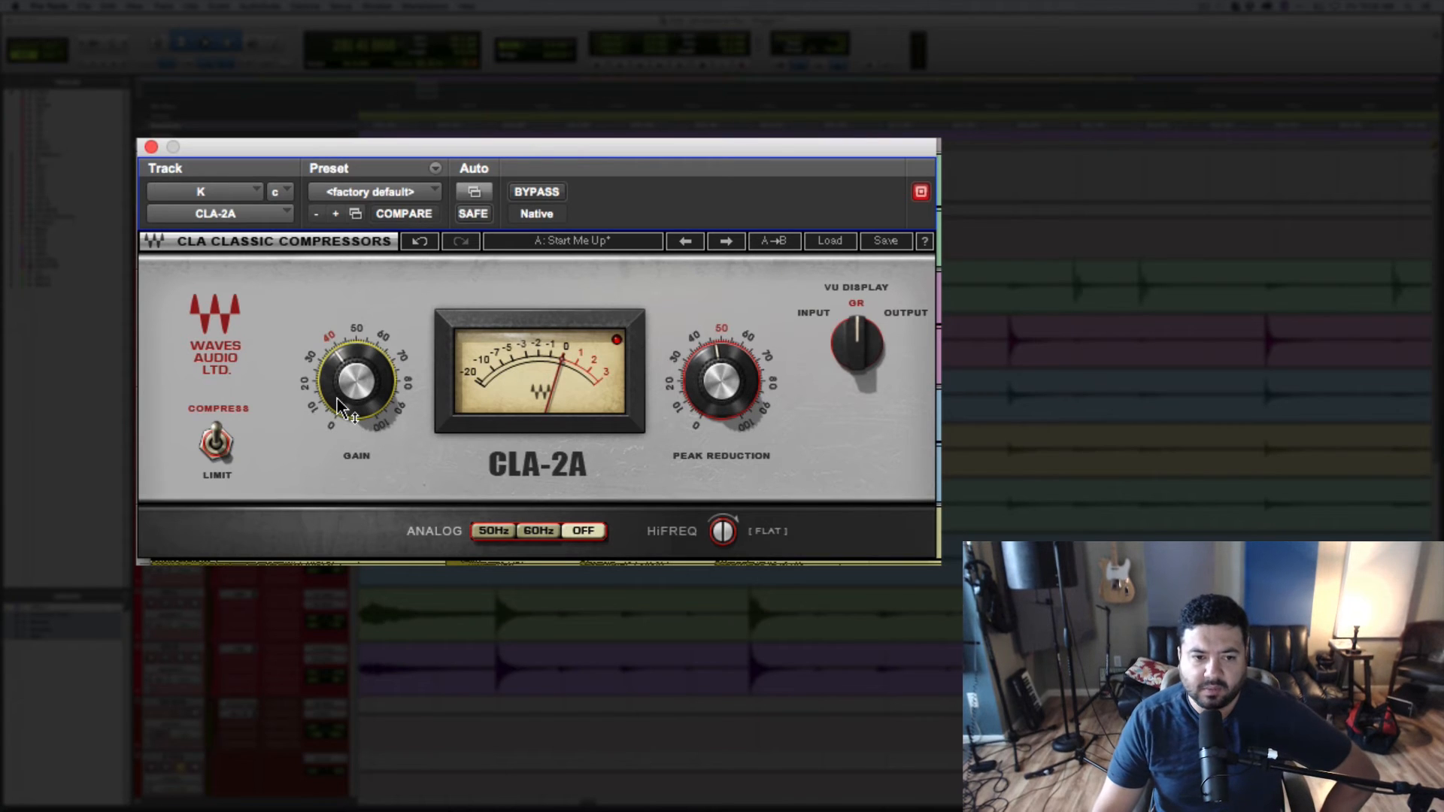
# Open the CLA-2A user guide, search it for "gain", examine the chapter 3 interface diagram, and close the guide
pyautogui.moveTo(340, 406)
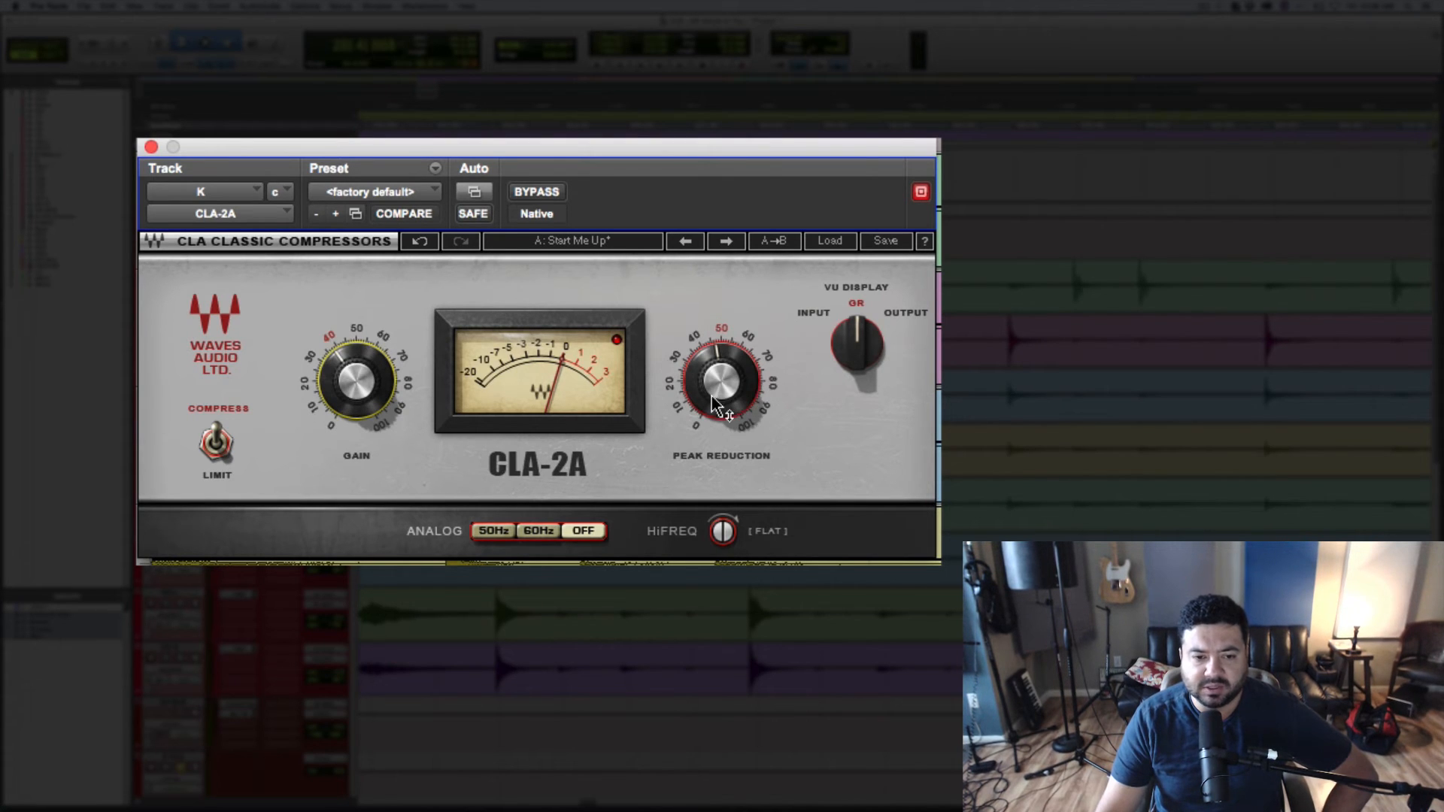
pyautogui.moveTo(358, 390)
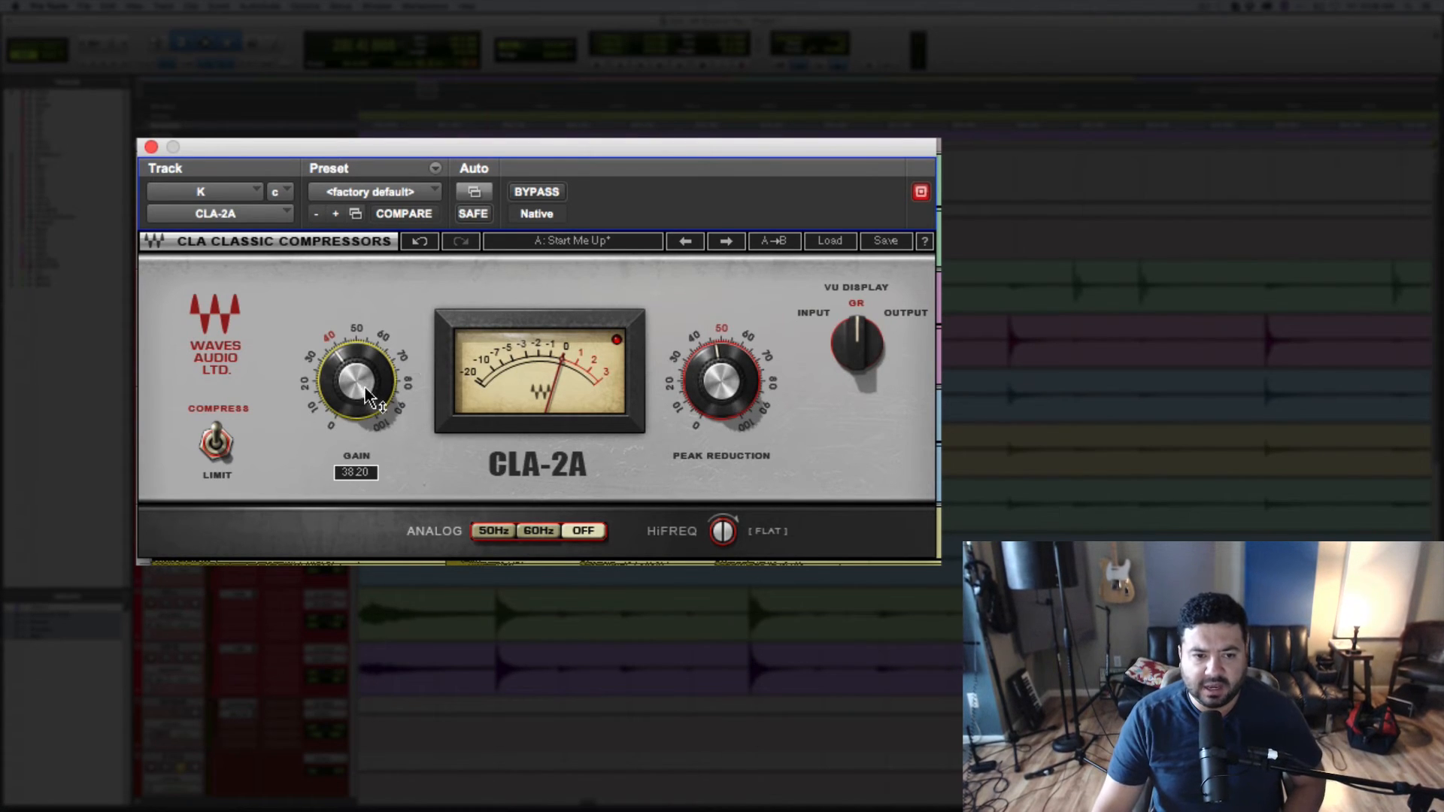
pyautogui.click(928, 241)
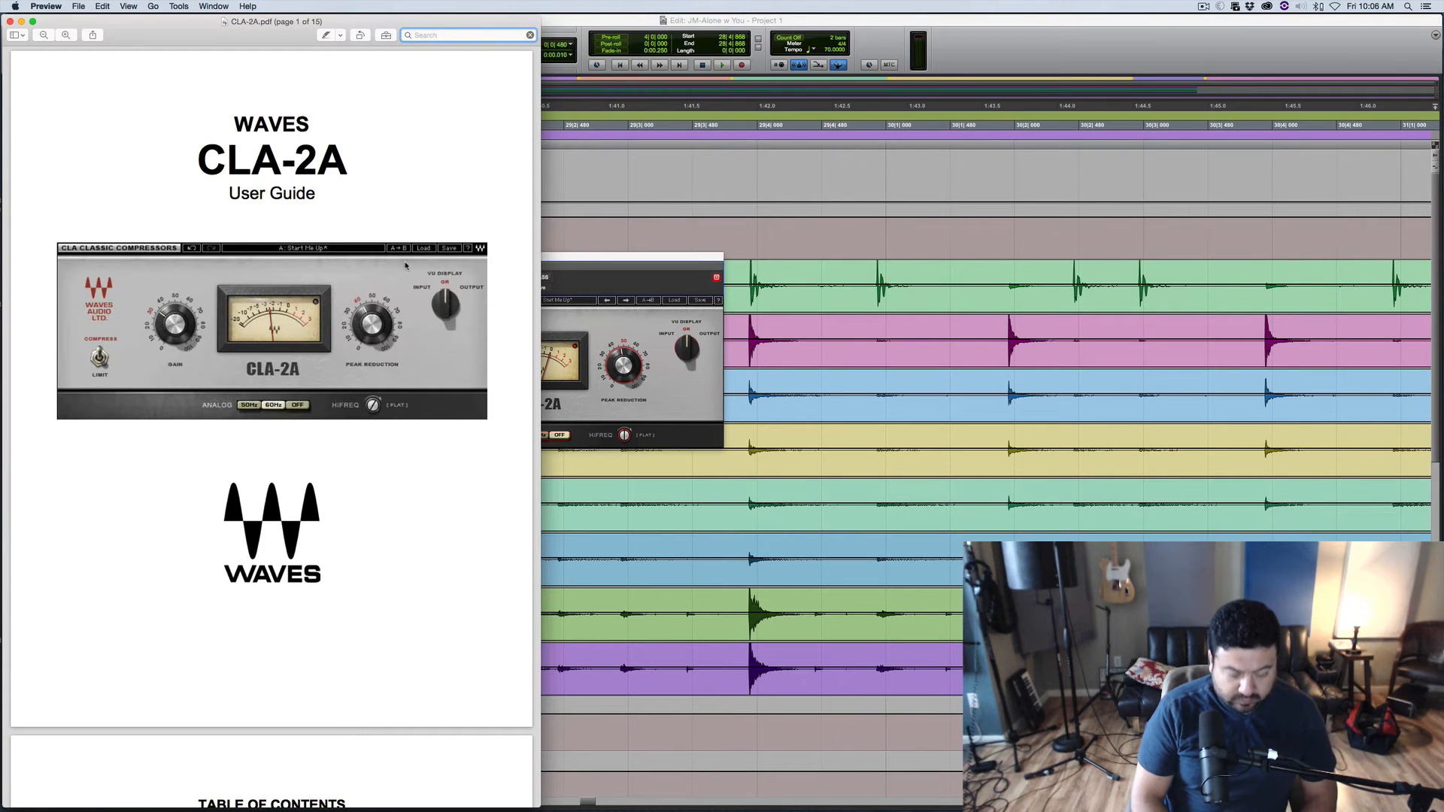
pyautogui.press('Return')
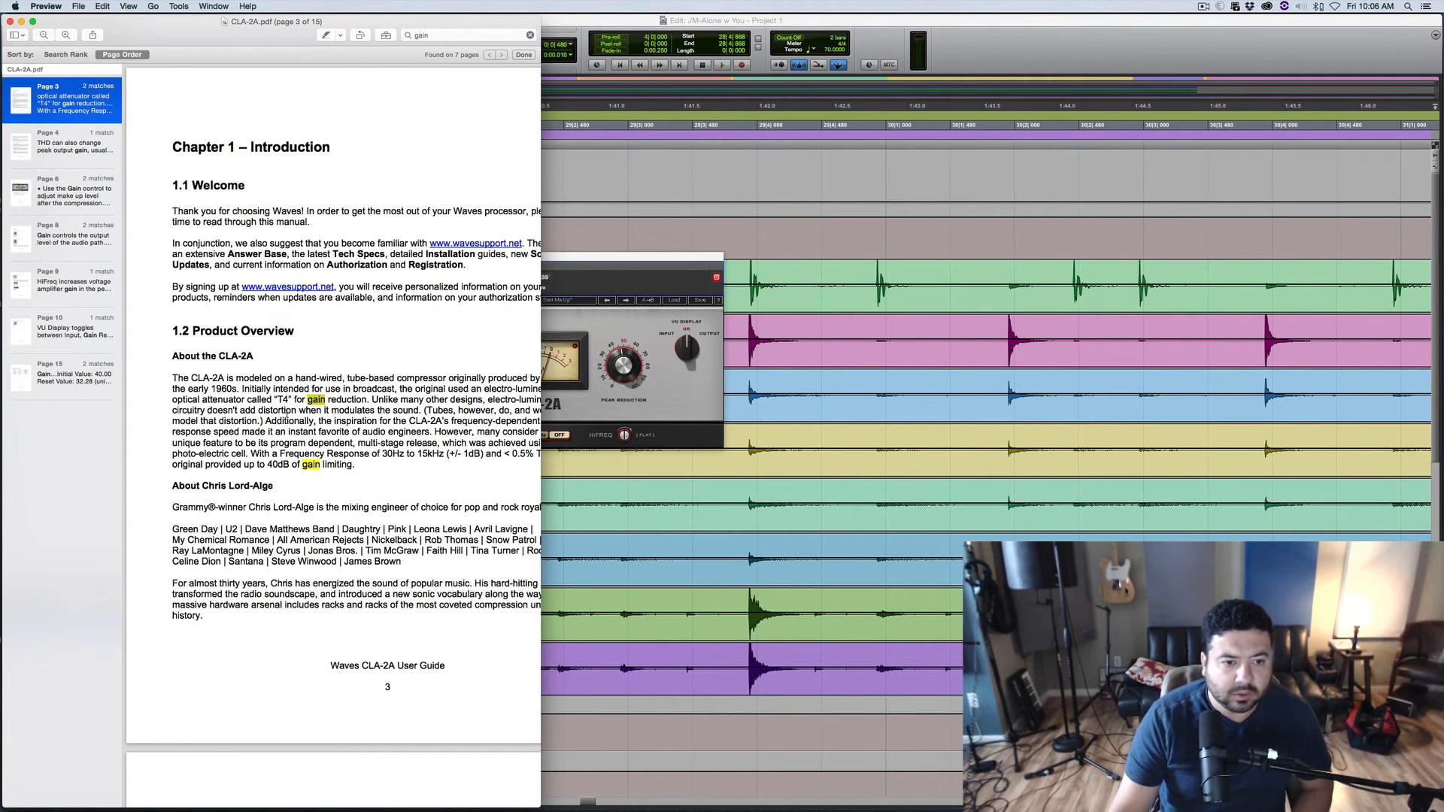
pyautogui.scroll(-20, 287, 414)
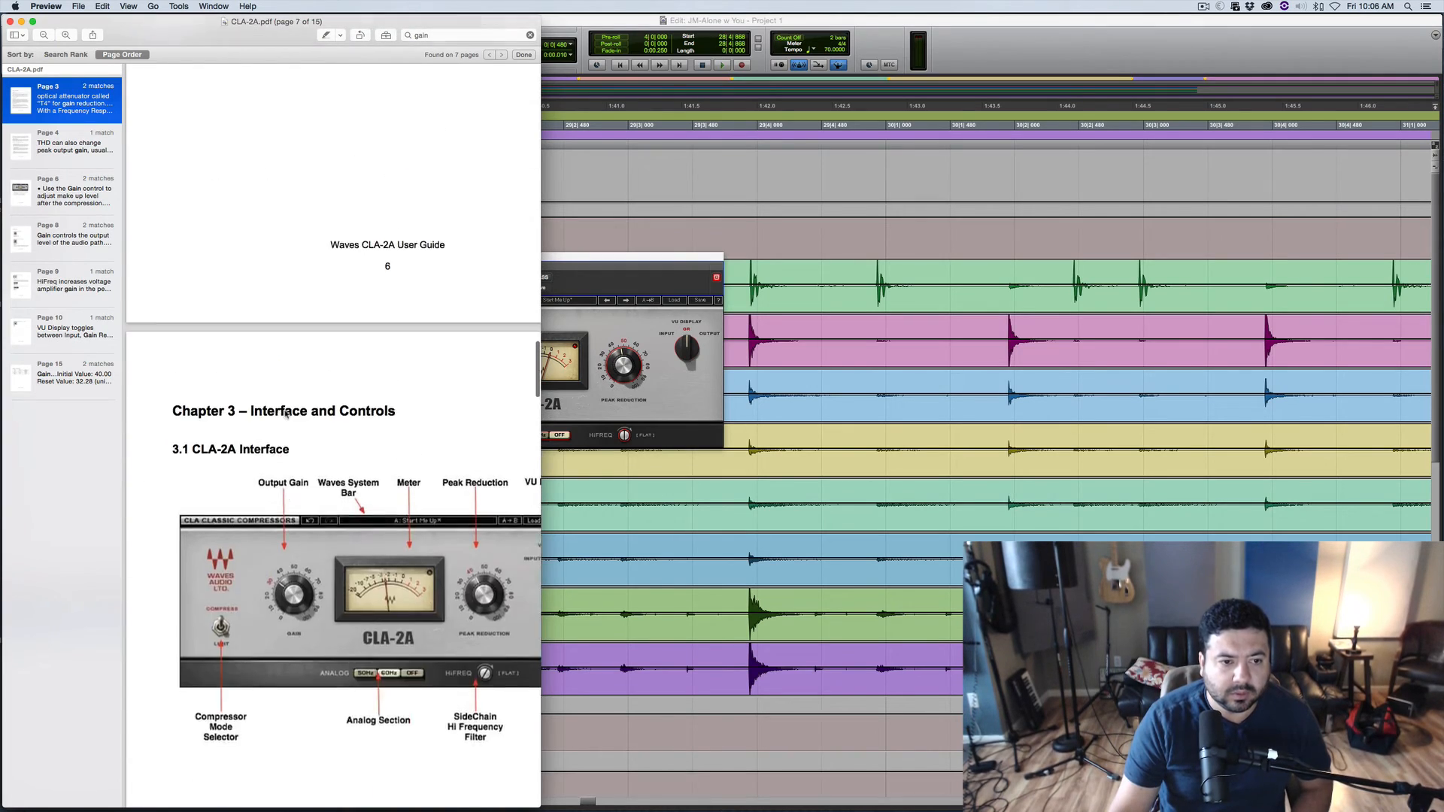
pyautogui.scroll(2, 286, 414)
pyautogui.scroll(-6, 301, 436)
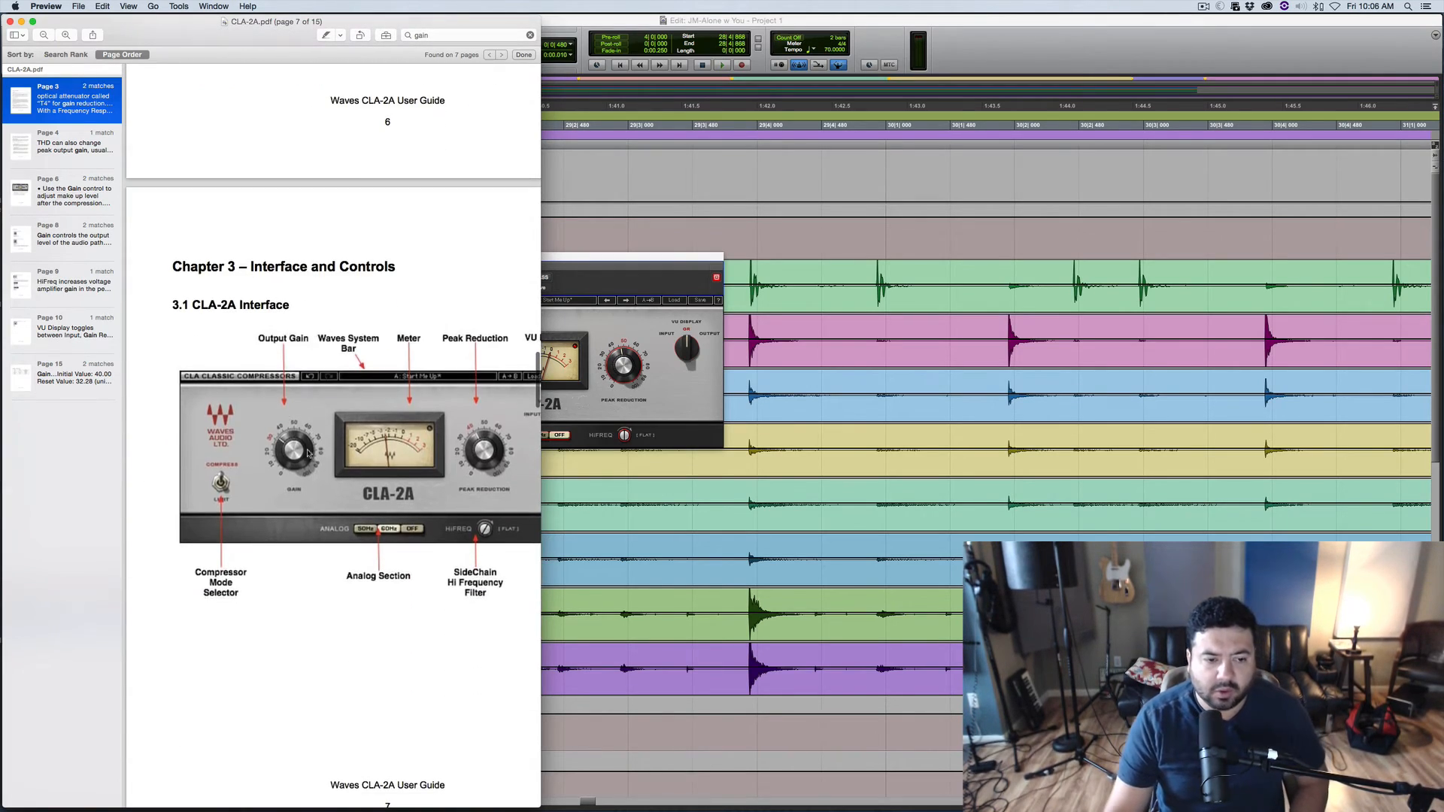
pyautogui.scroll(1, 308, 453)
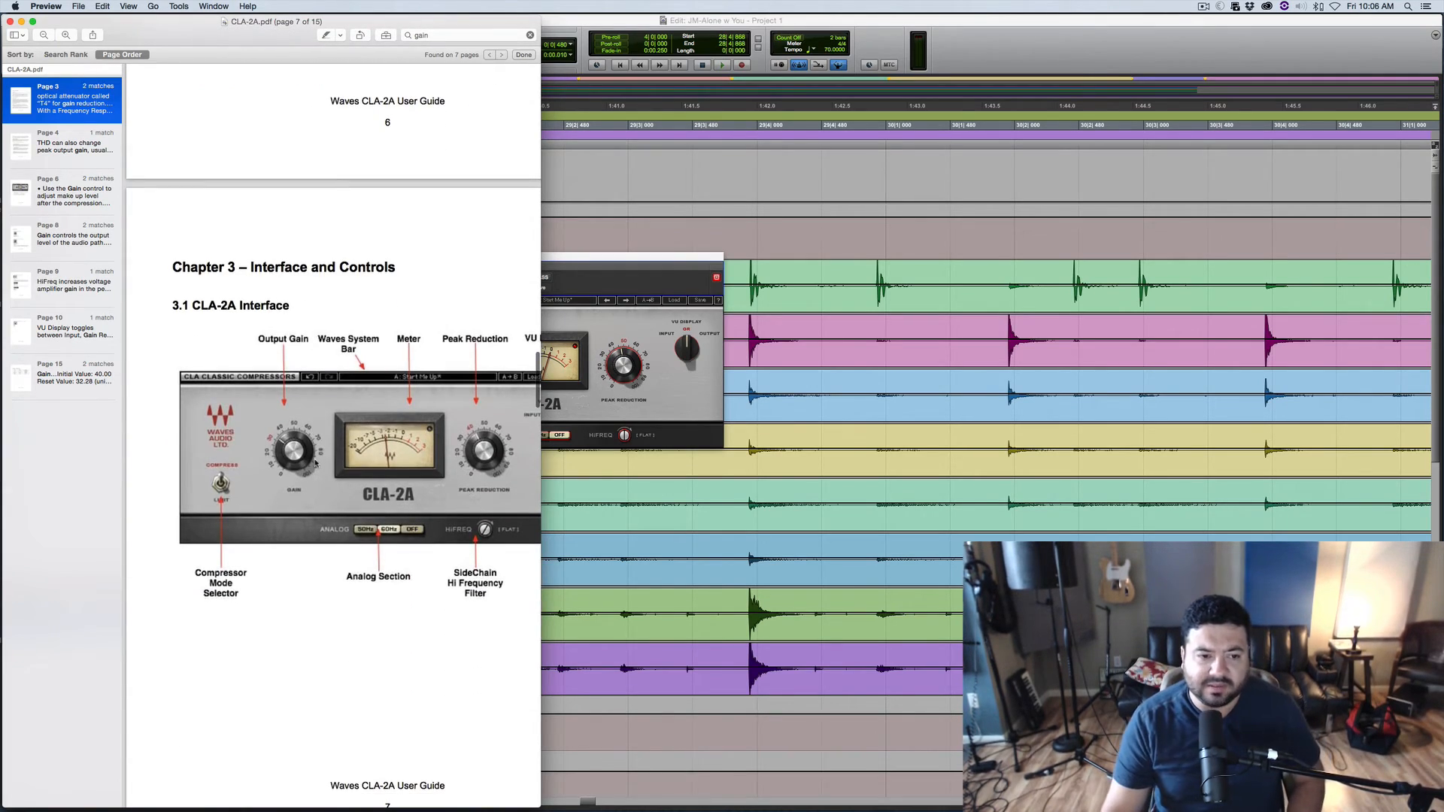
pyautogui.click(9, 21)
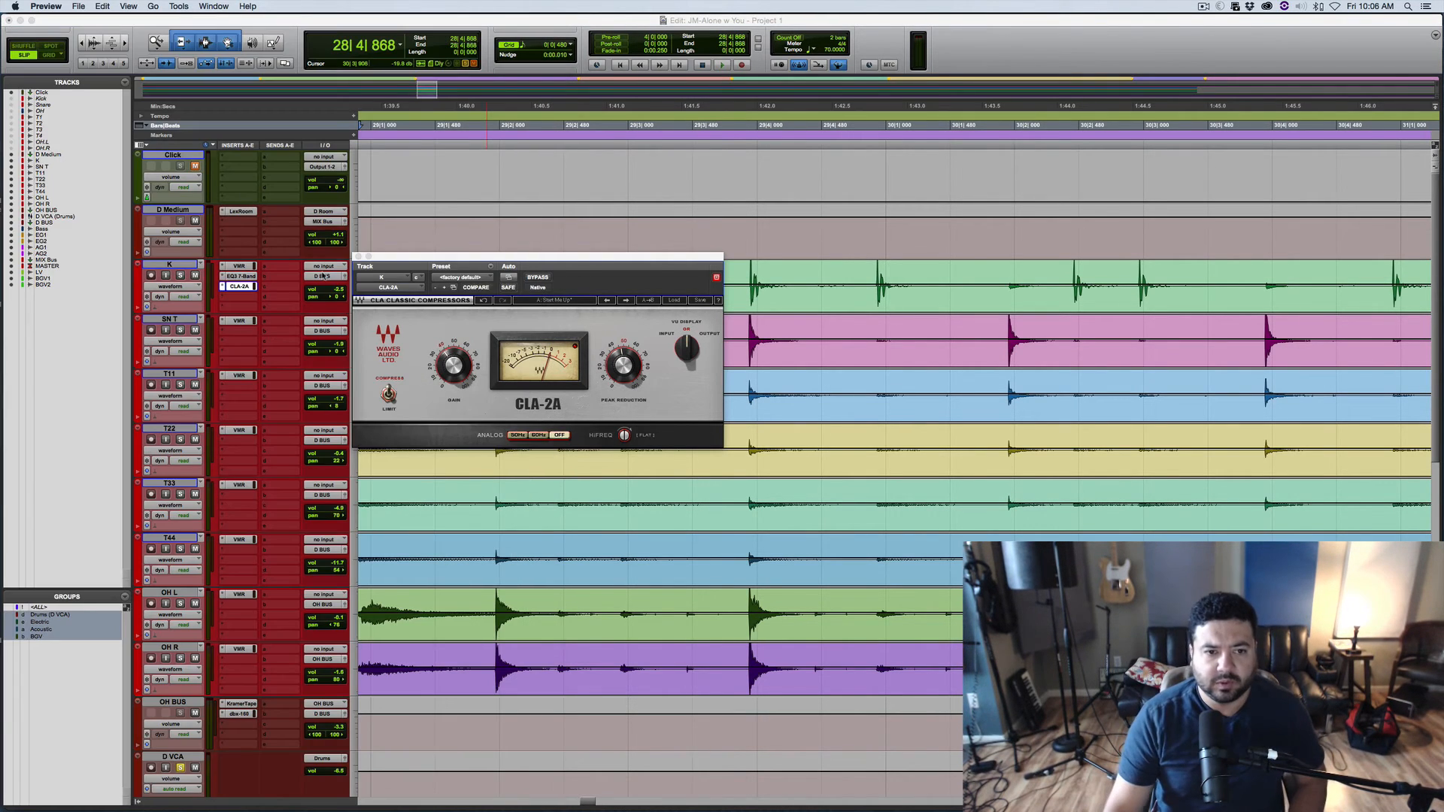
# Switch the CLA-2A's VU display to INPUT and check the kick's level with the compressor bypassed and re-enabled
pyautogui.moveTo(453, 259); pyautogui.dragTo(459, 255)
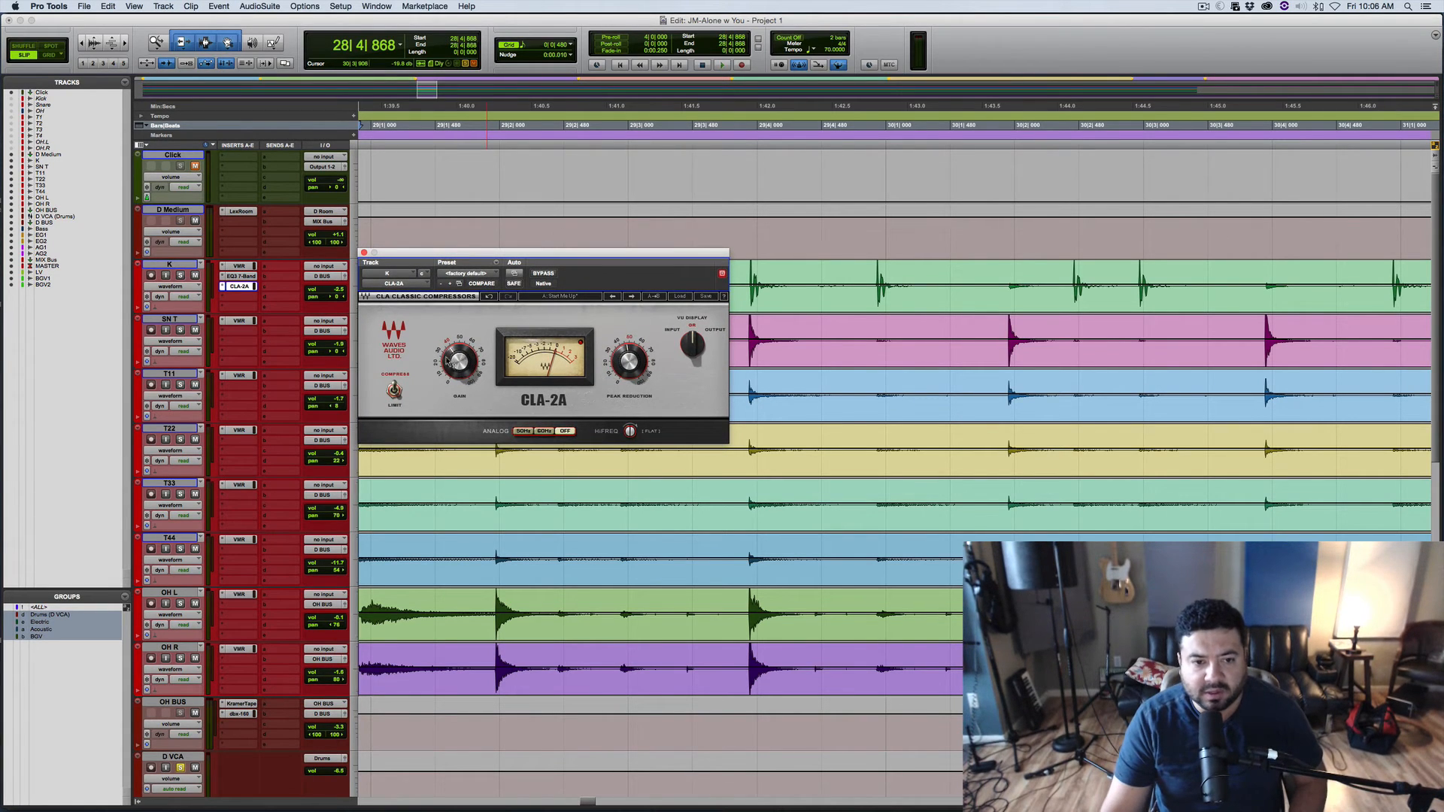
pyautogui.moveTo(458, 350); pyautogui.dragTo(467, 364)
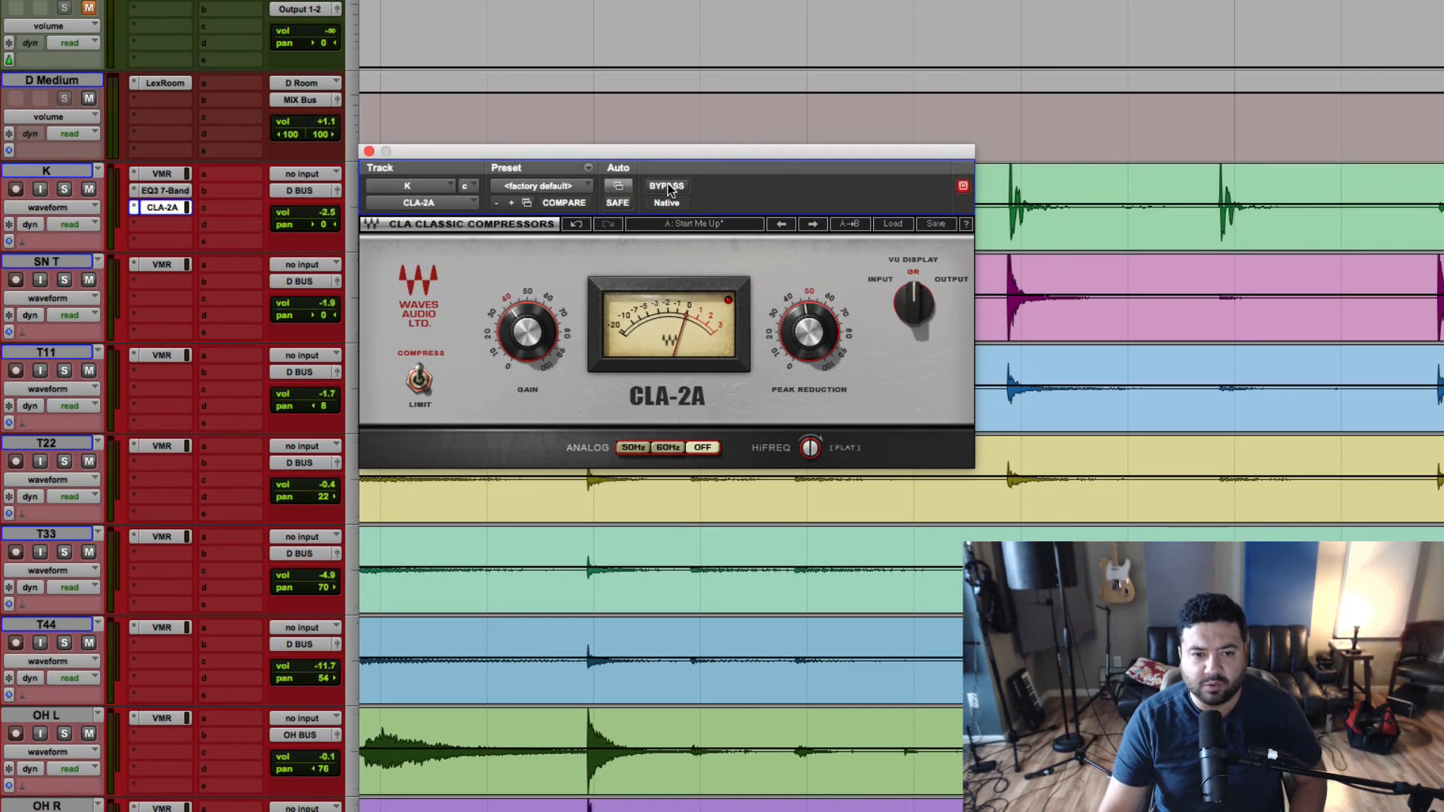
pyautogui.click(544, 275)
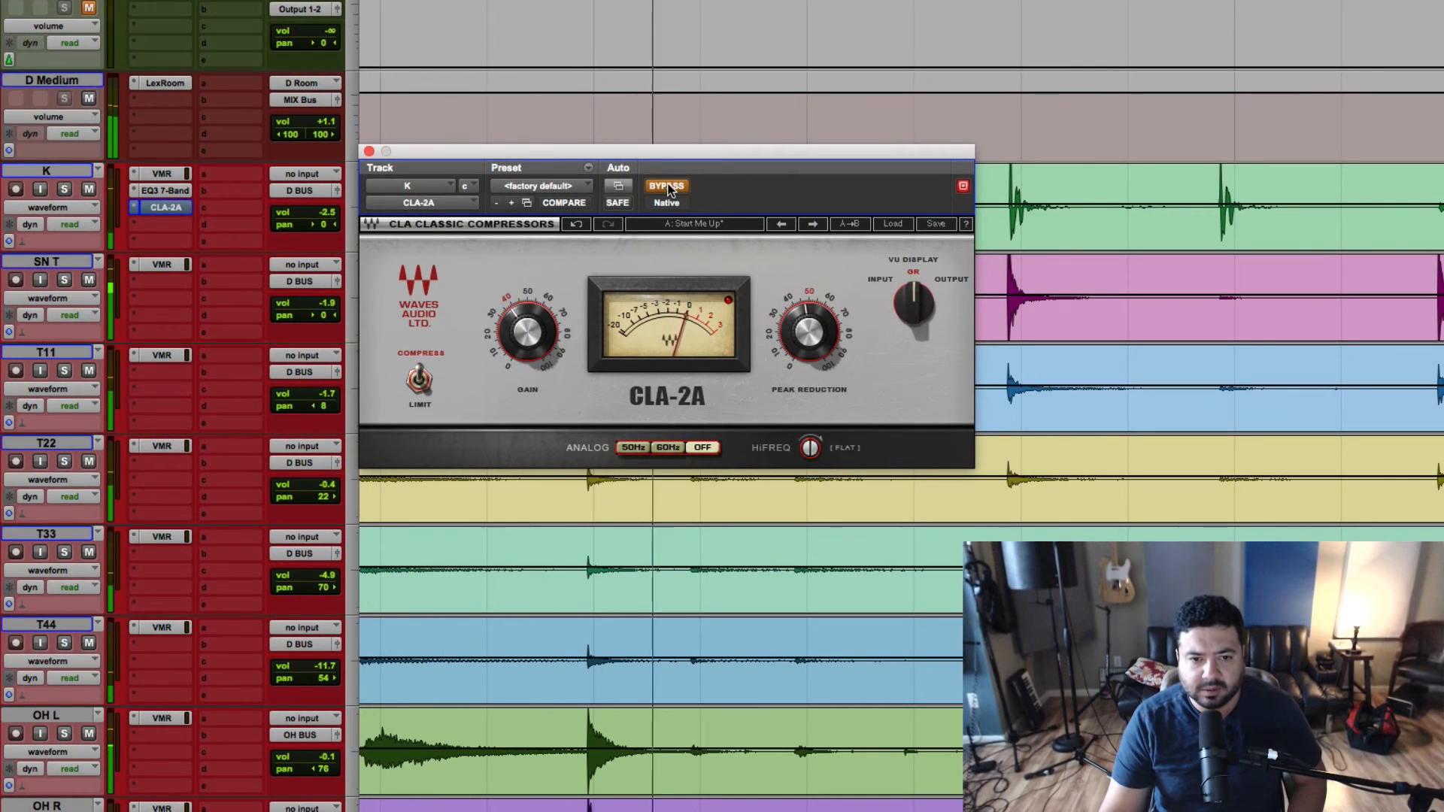
pyautogui.click(878, 283)
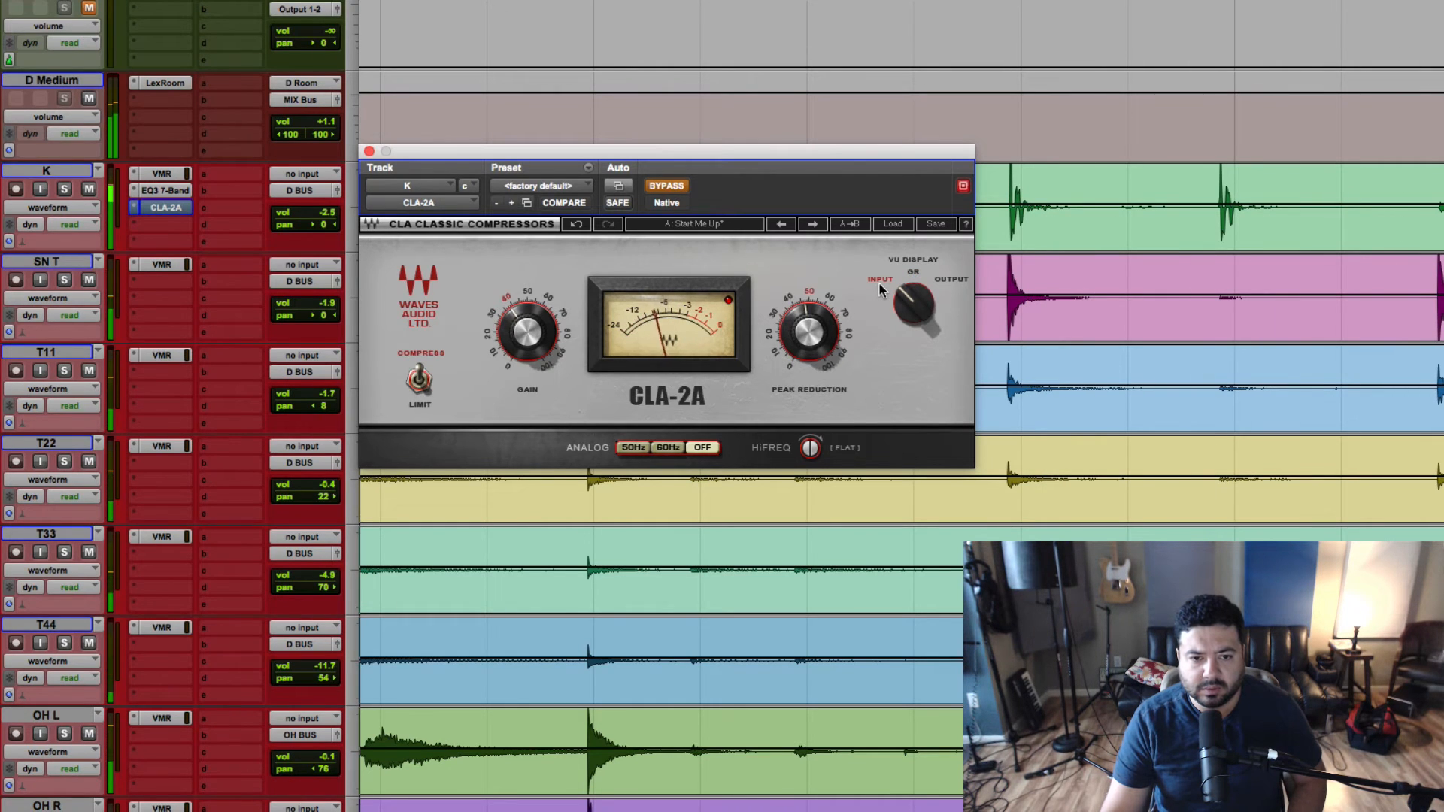
pyautogui.click(682, 187)
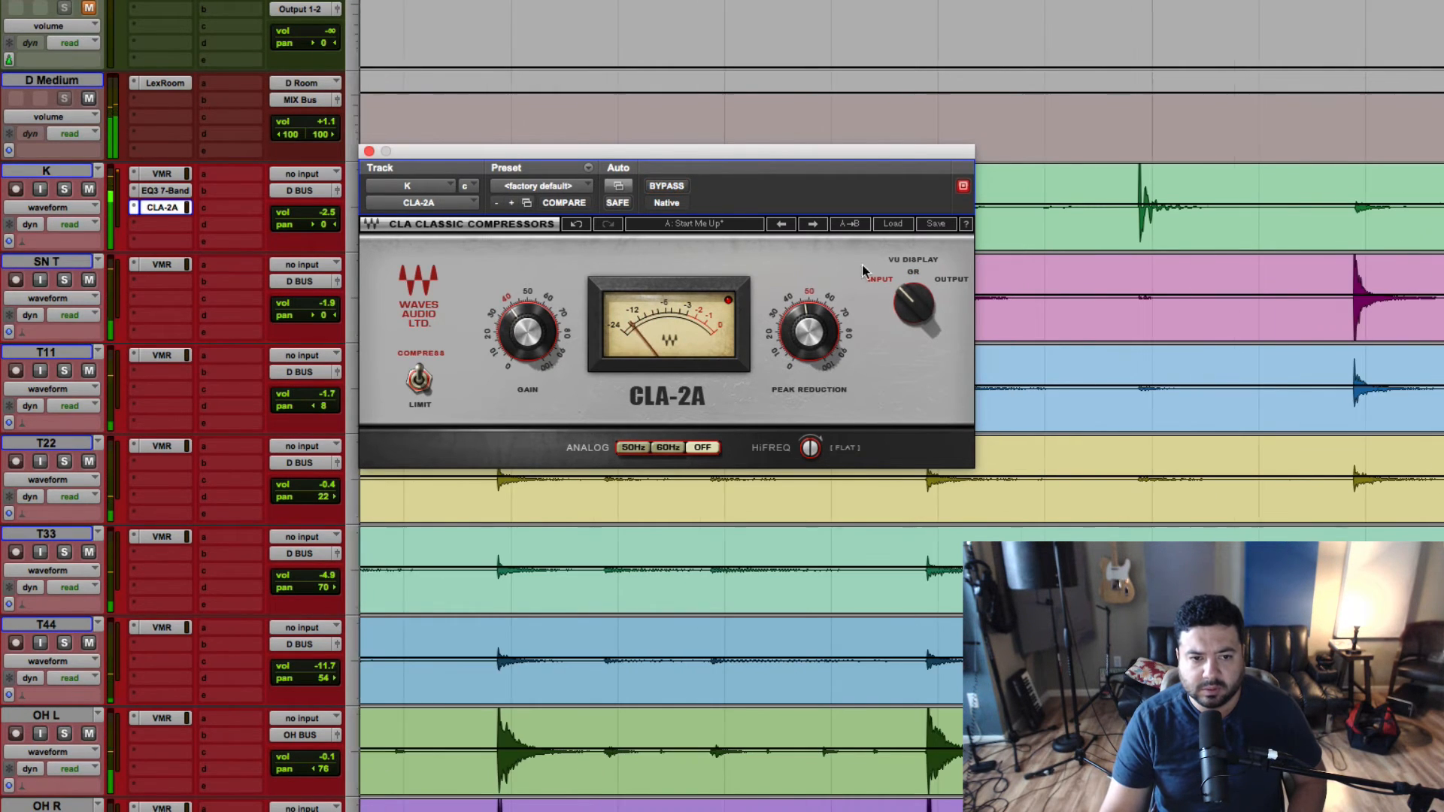
# Compare the kick's levels by alternating the VU display between OUTPUT and INPUT during replays, leaving it on OUTPUT
pyautogui.click(954, 276)
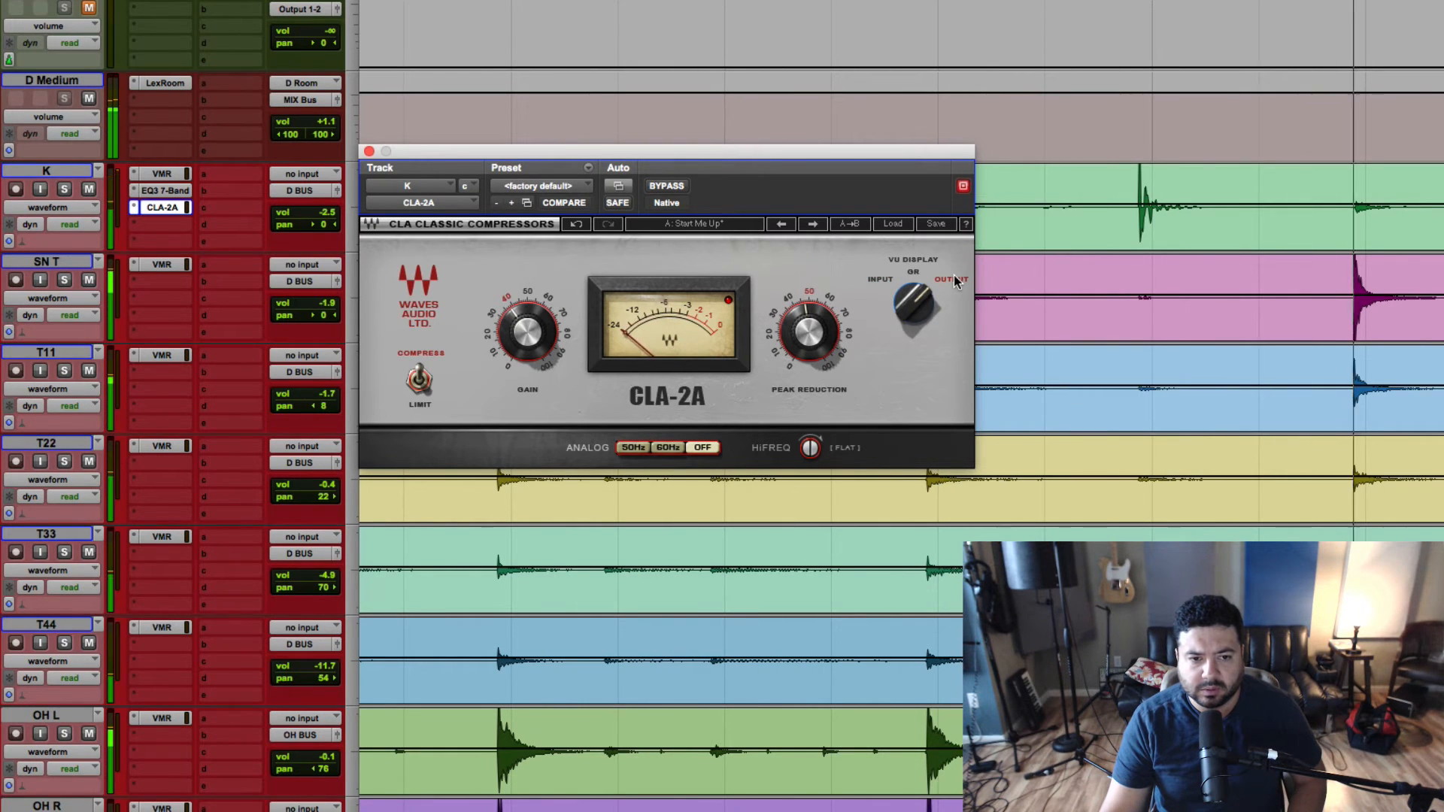
pyautogui.click(881, 282)
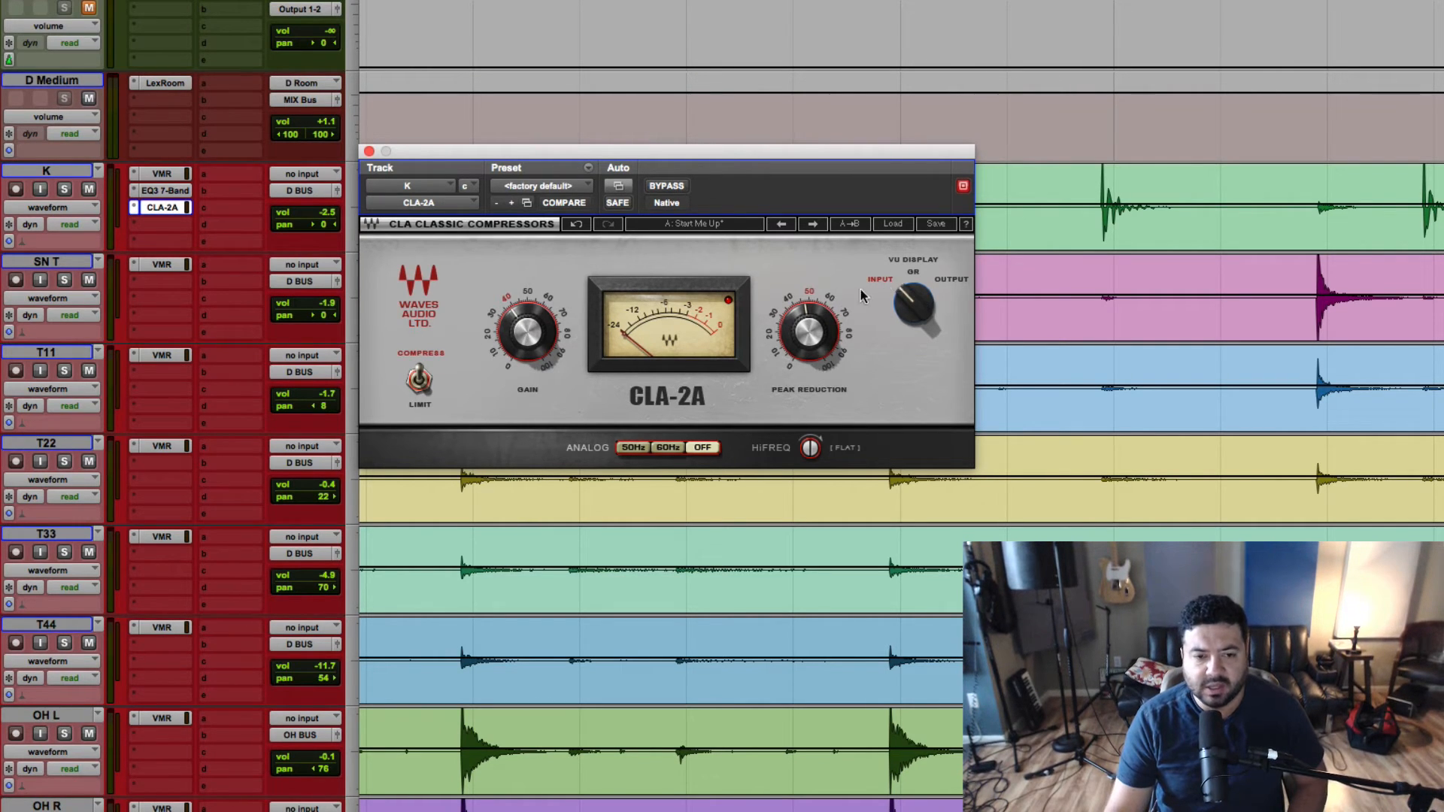
pyautogui.press('space')
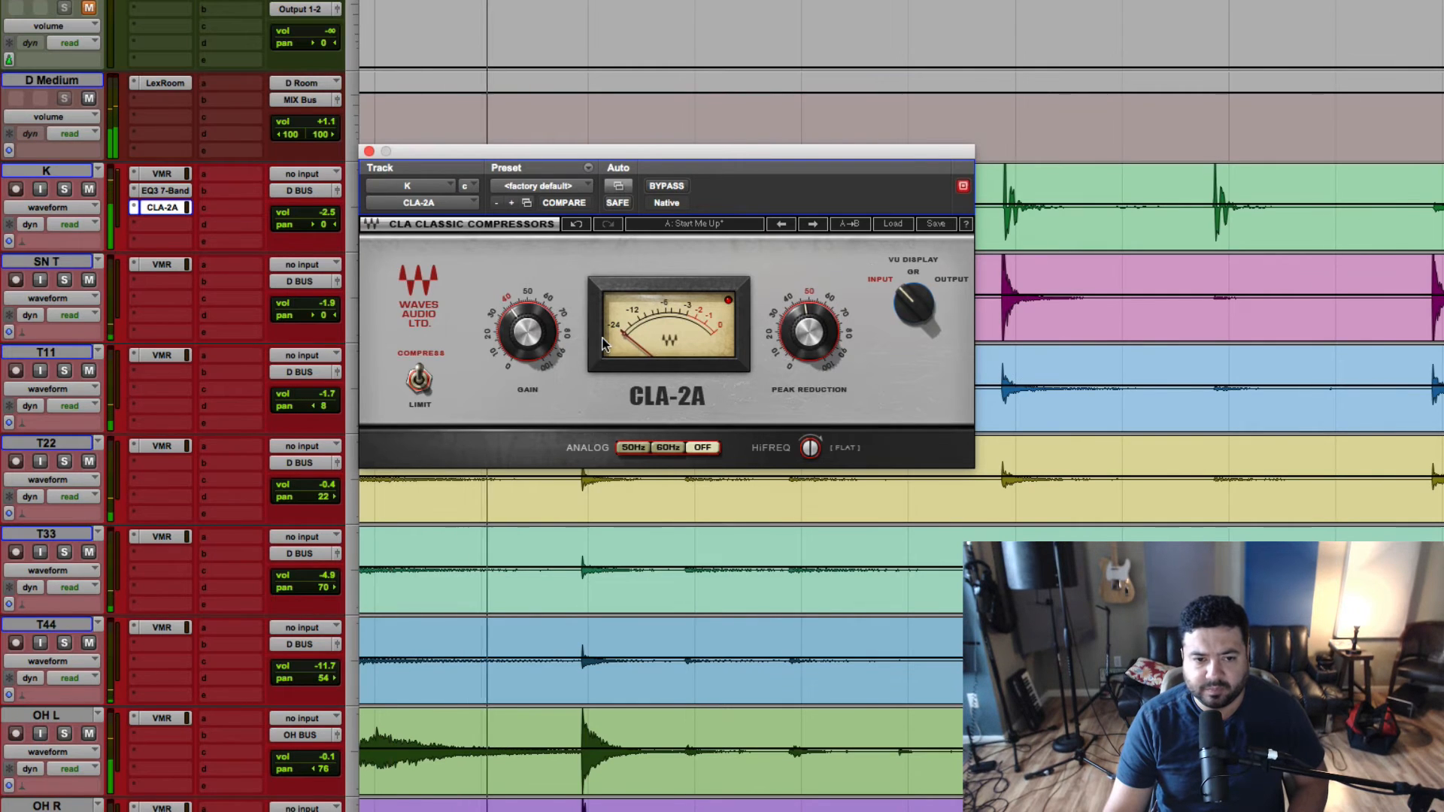
pyautogui.click(961, 278)
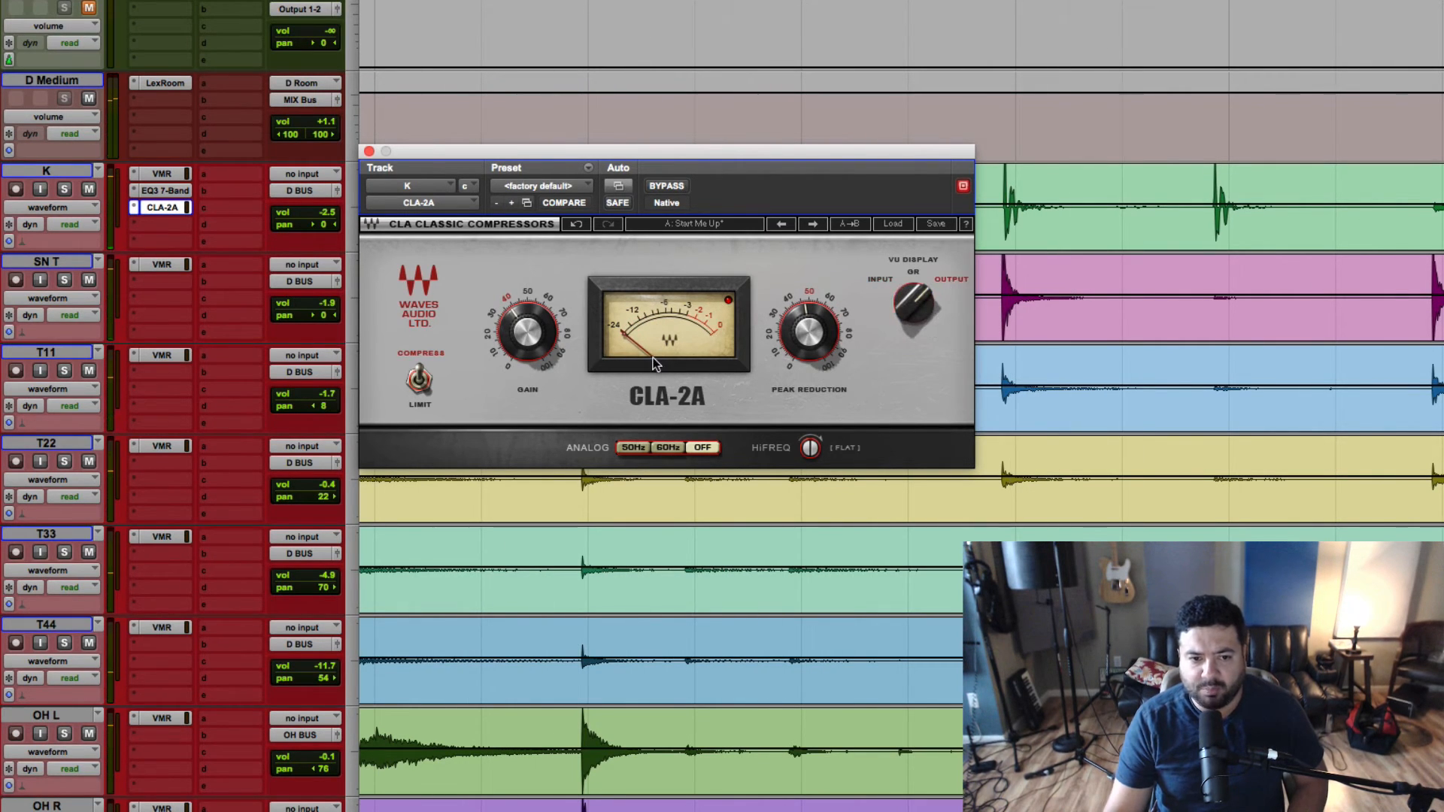
pyautogui.press('space')
# Fine-tune the CLA-2A's gain against the output meter and check the level match by toggling bypass
pyautogui.moveTo(525, 324)
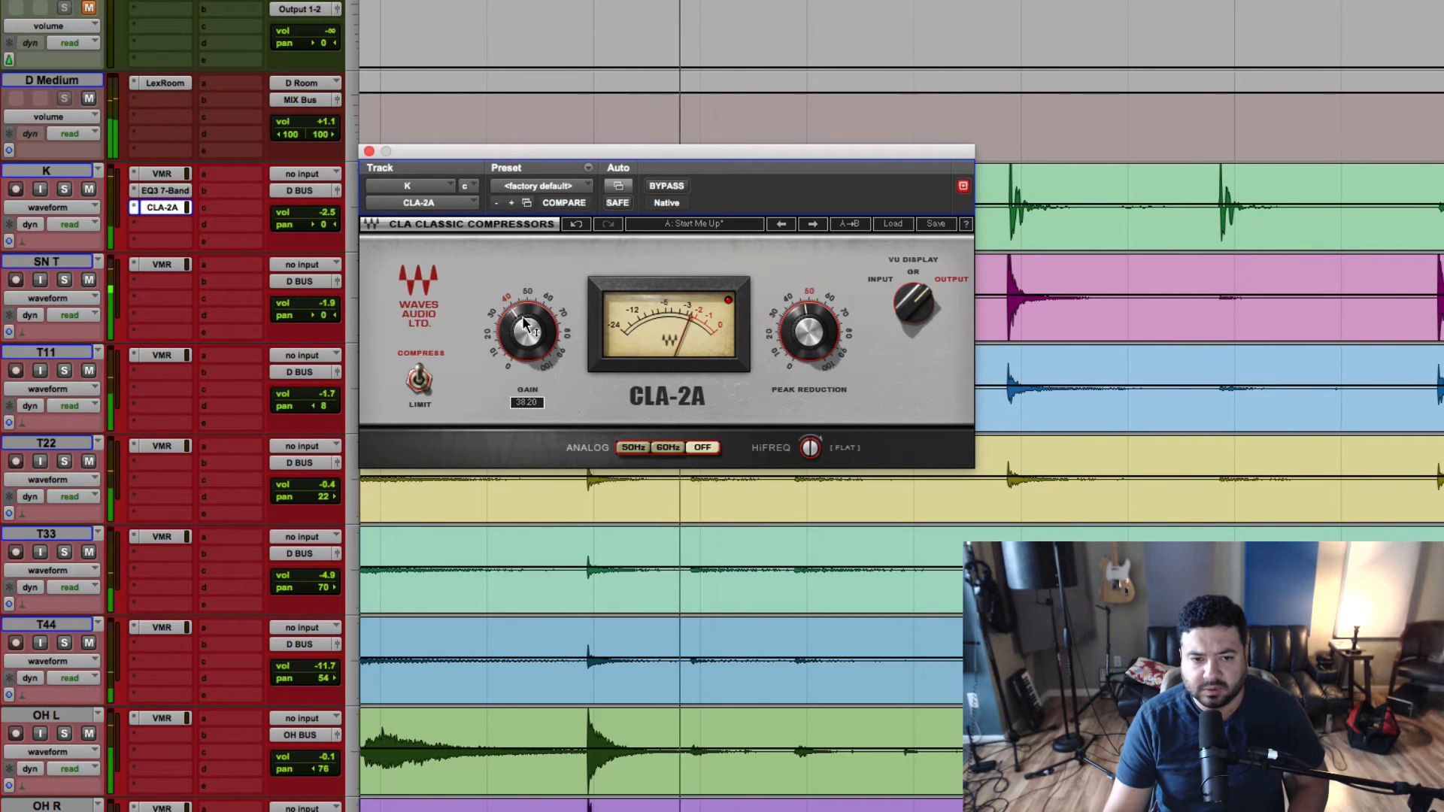
pyautogui.moveTo(525, 324); pyautogui.dragTo(525, 329)
pyautogui.click(666, 185)
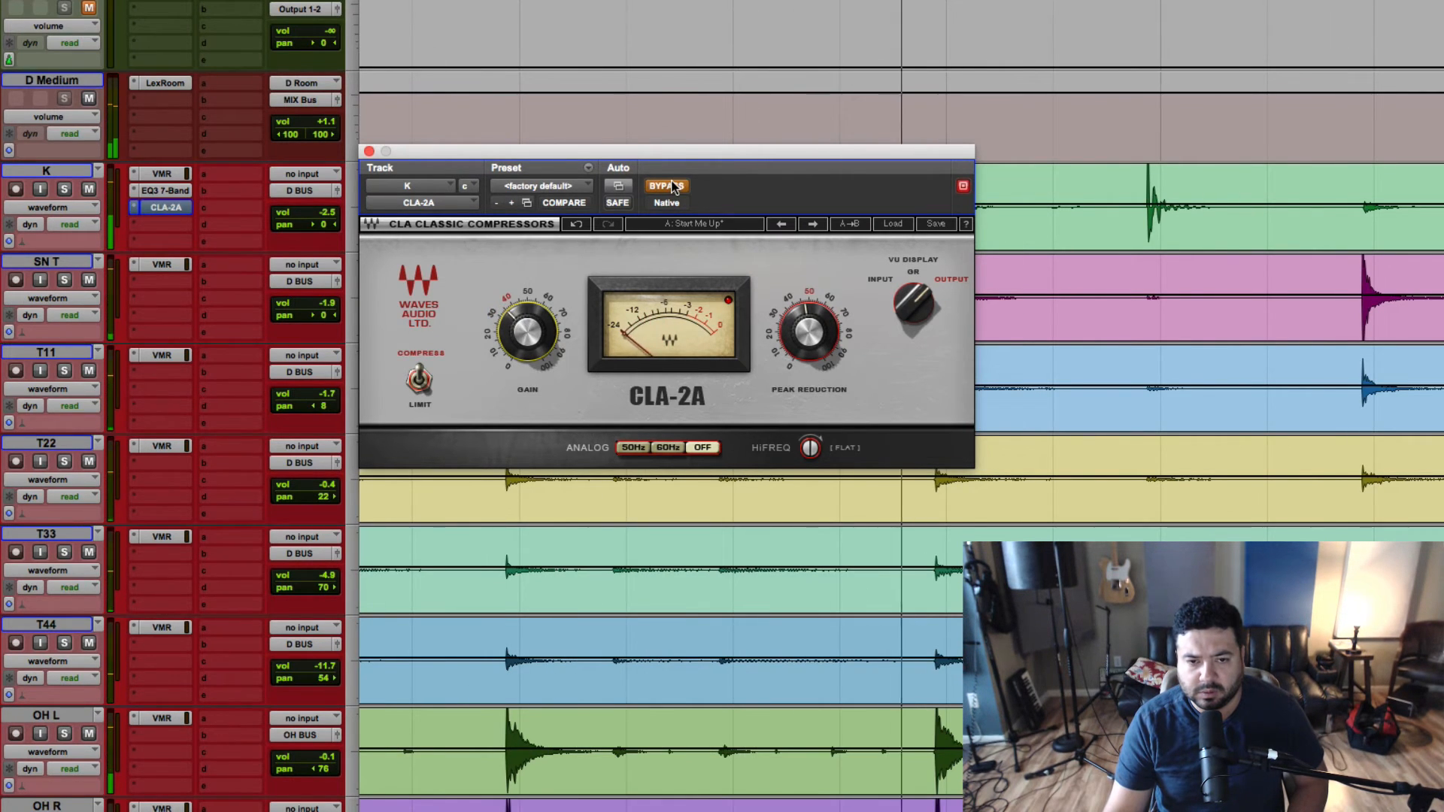
pyautogui.click(666, 186)
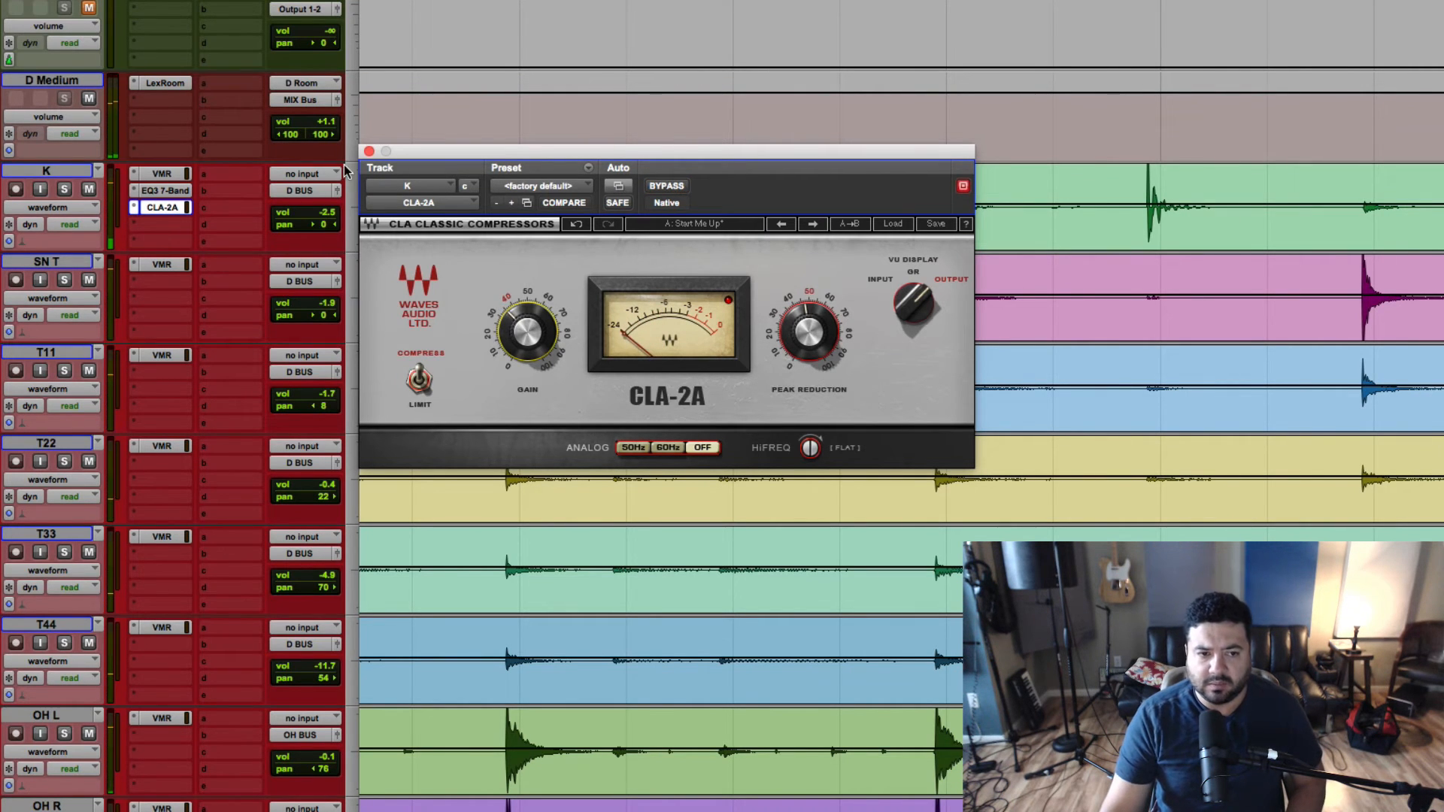
# Close the CLA-2A and insert the mono SPL Transient Designer in the K track's fourth insert slot
pyautogui.click(370, 152)
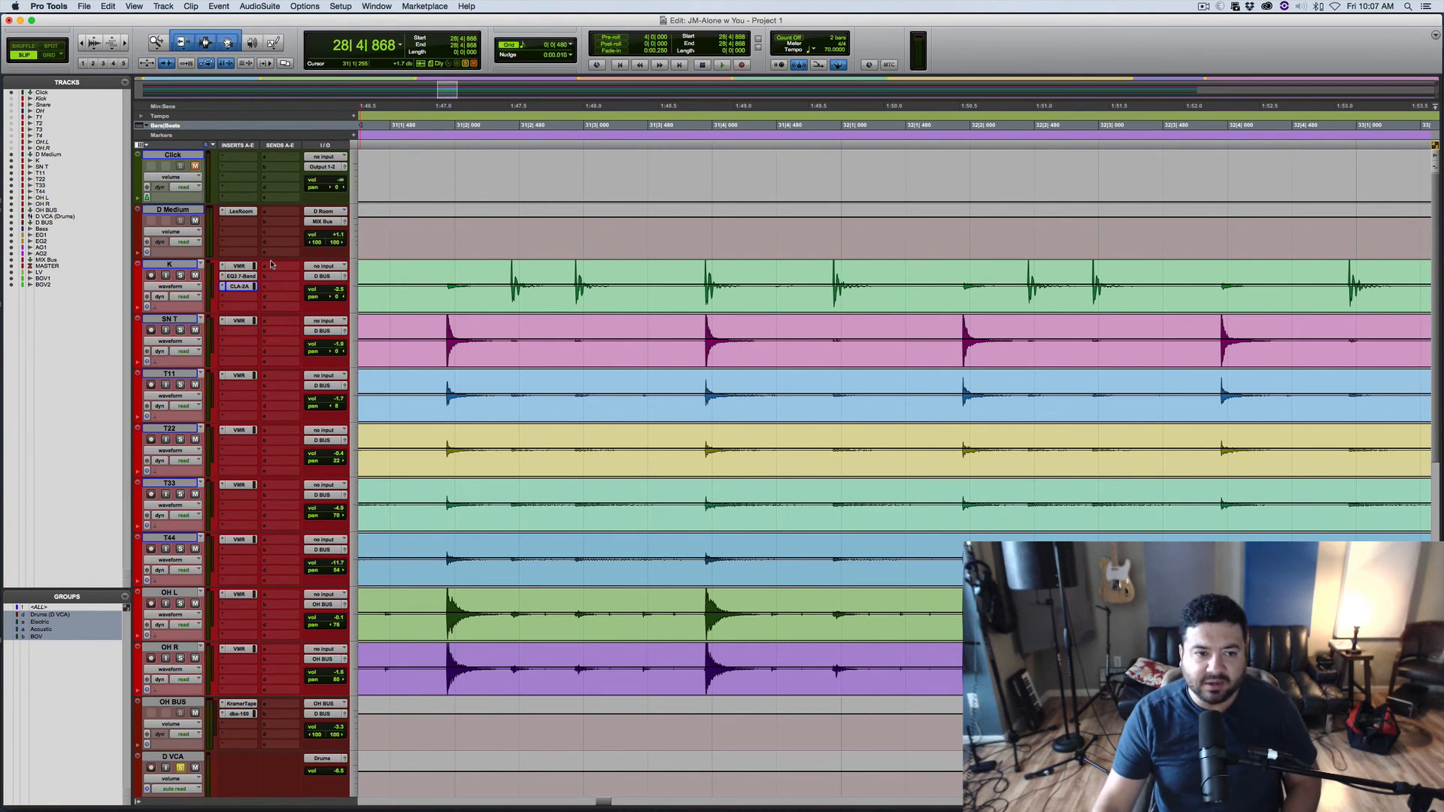
pyautogui.click(243, 298)
pyautogui.moveTo(258, 319)
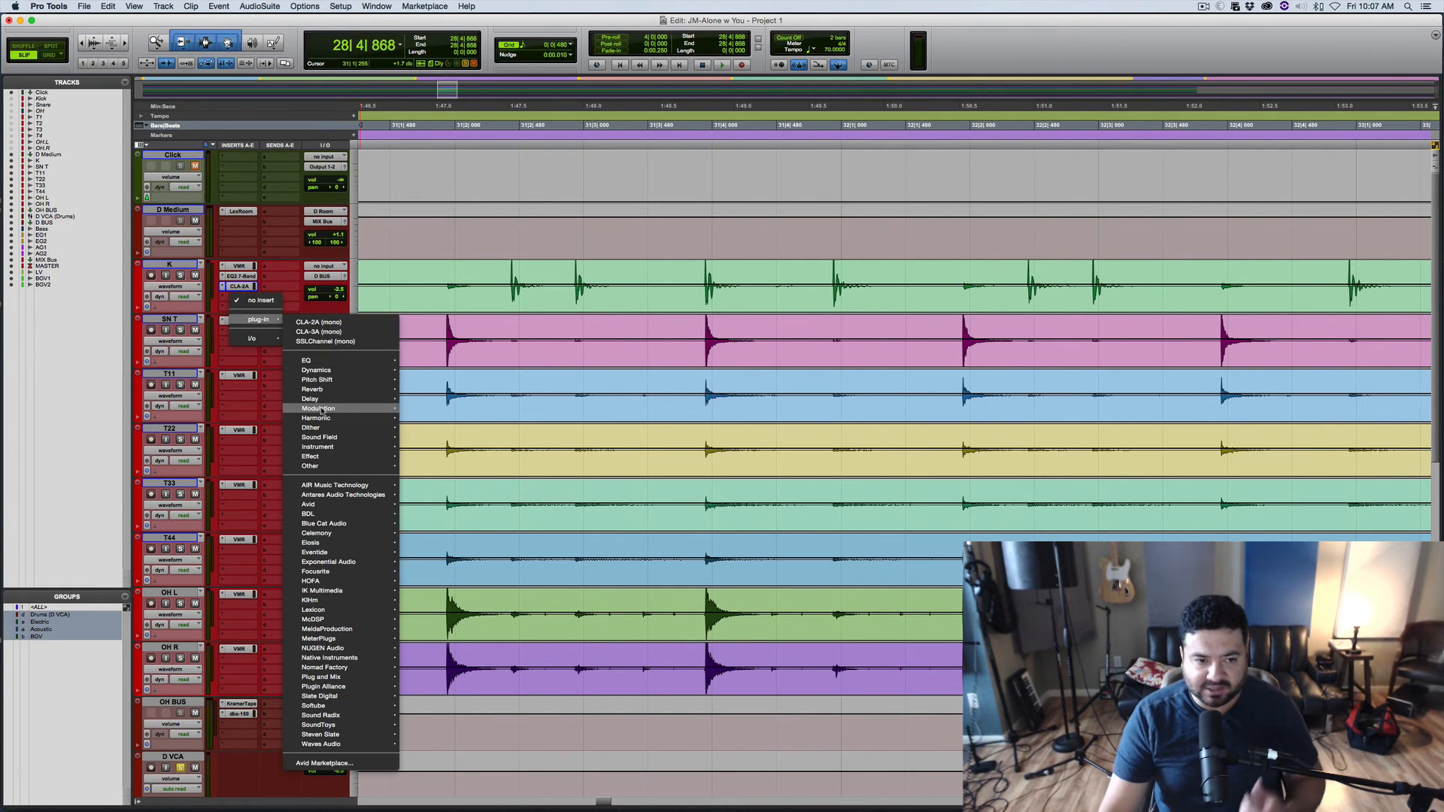
pyautogui.moveTo(325, 378)
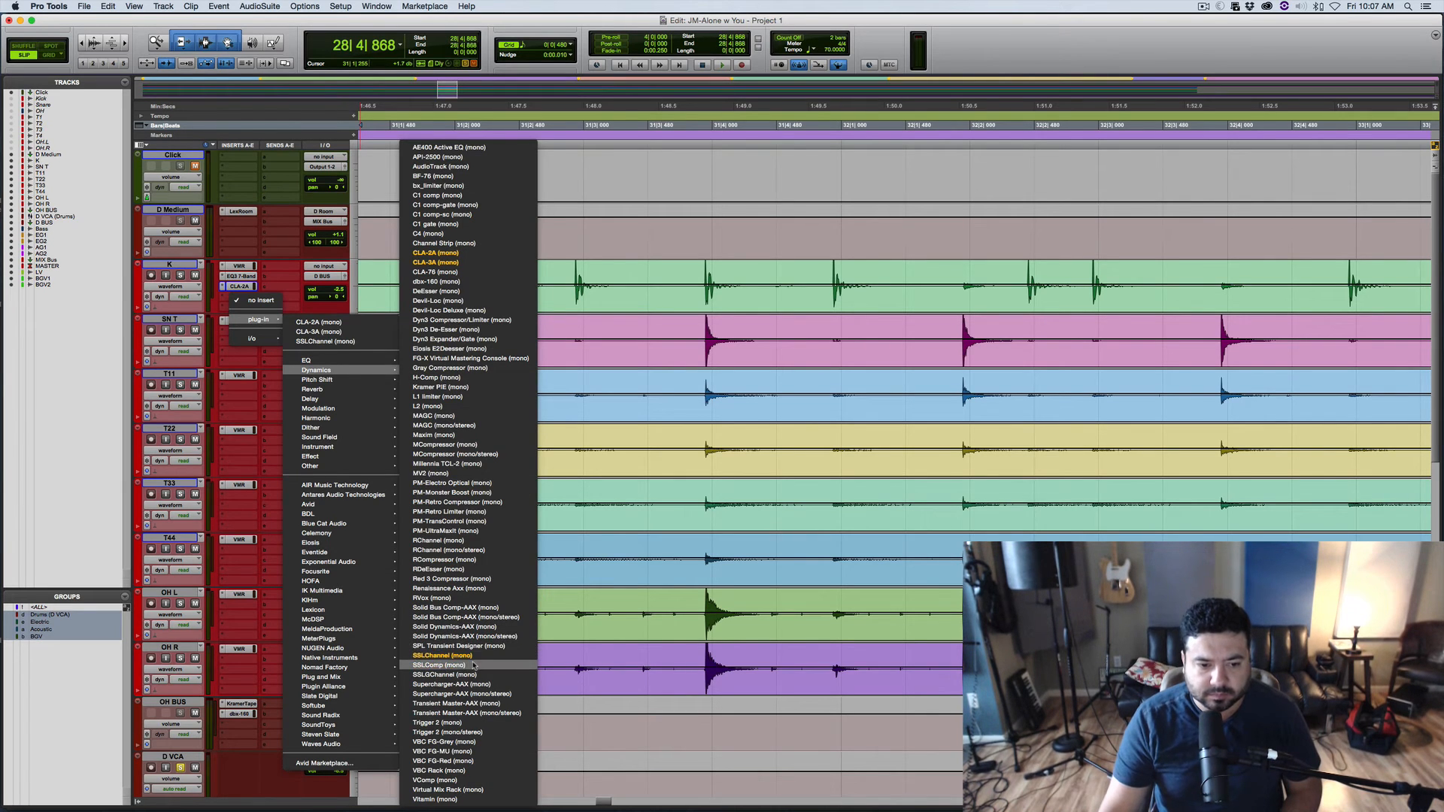
pyautogui.click(445, 648)
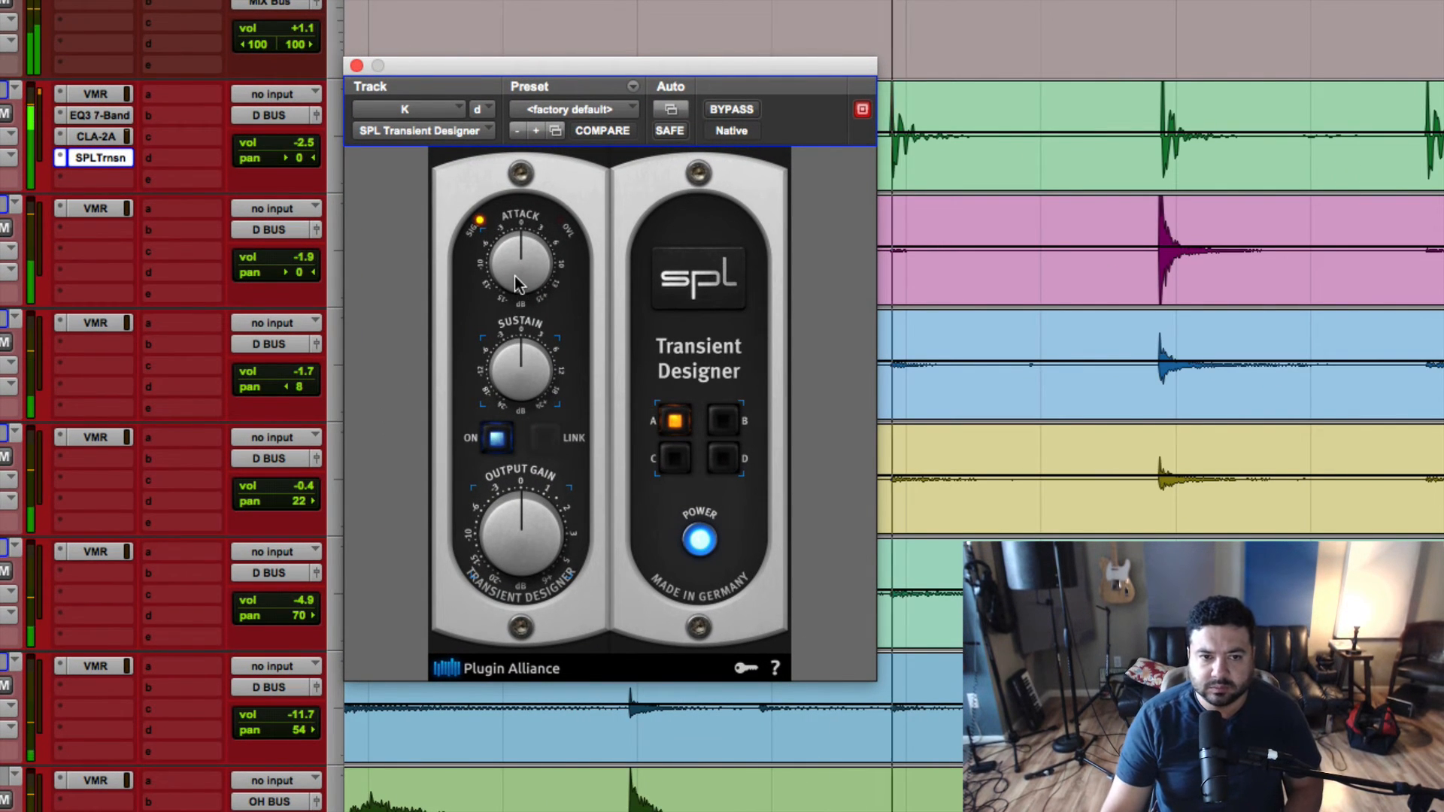
# Raise the Transient Designer's attack and cut its sustain on the kick while the drums play
pyautogui.moveTo(527, 232); pyautogui.dragTo(536, 148)
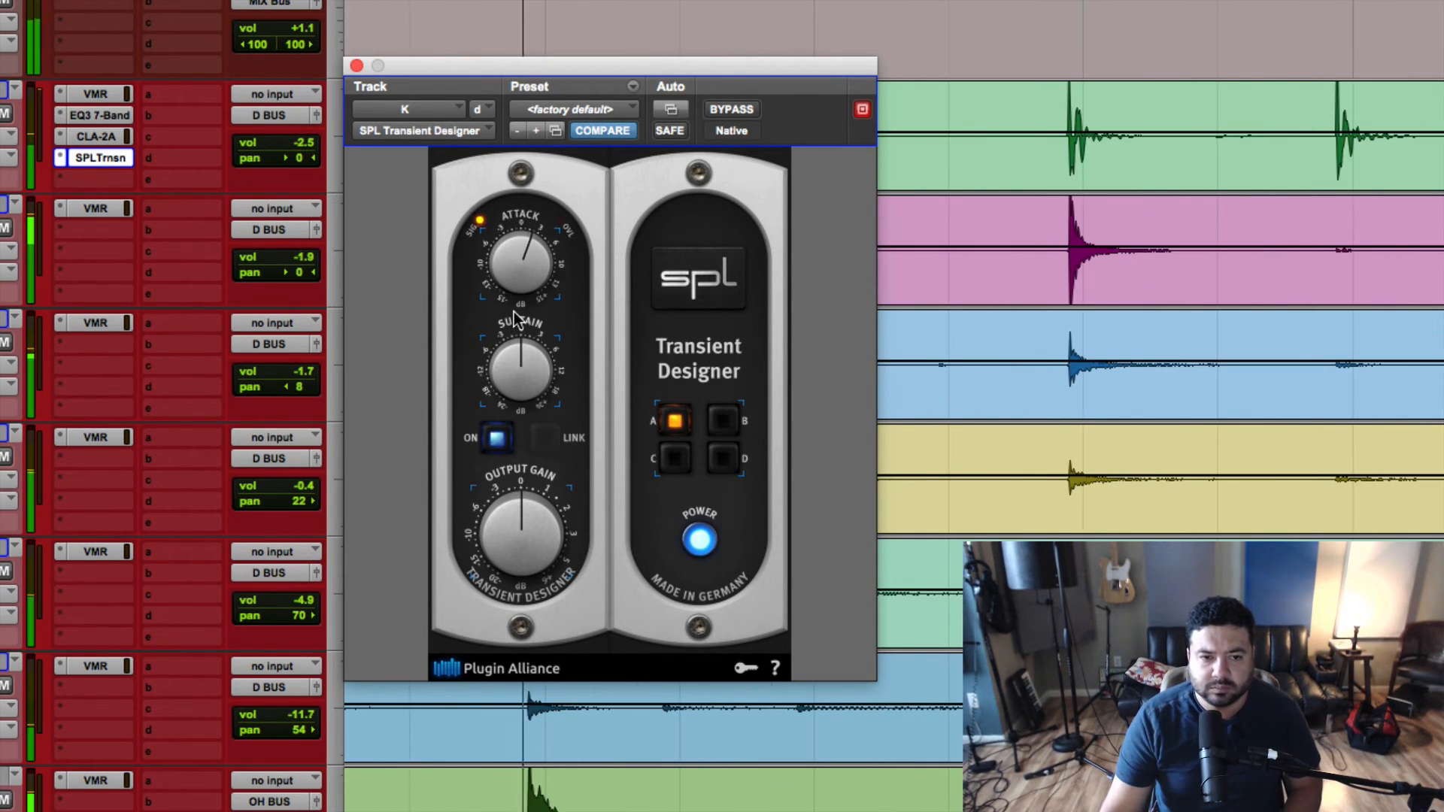
pyautogui.moveTo(512, 352); pyautogui.dragTo(533, 388)
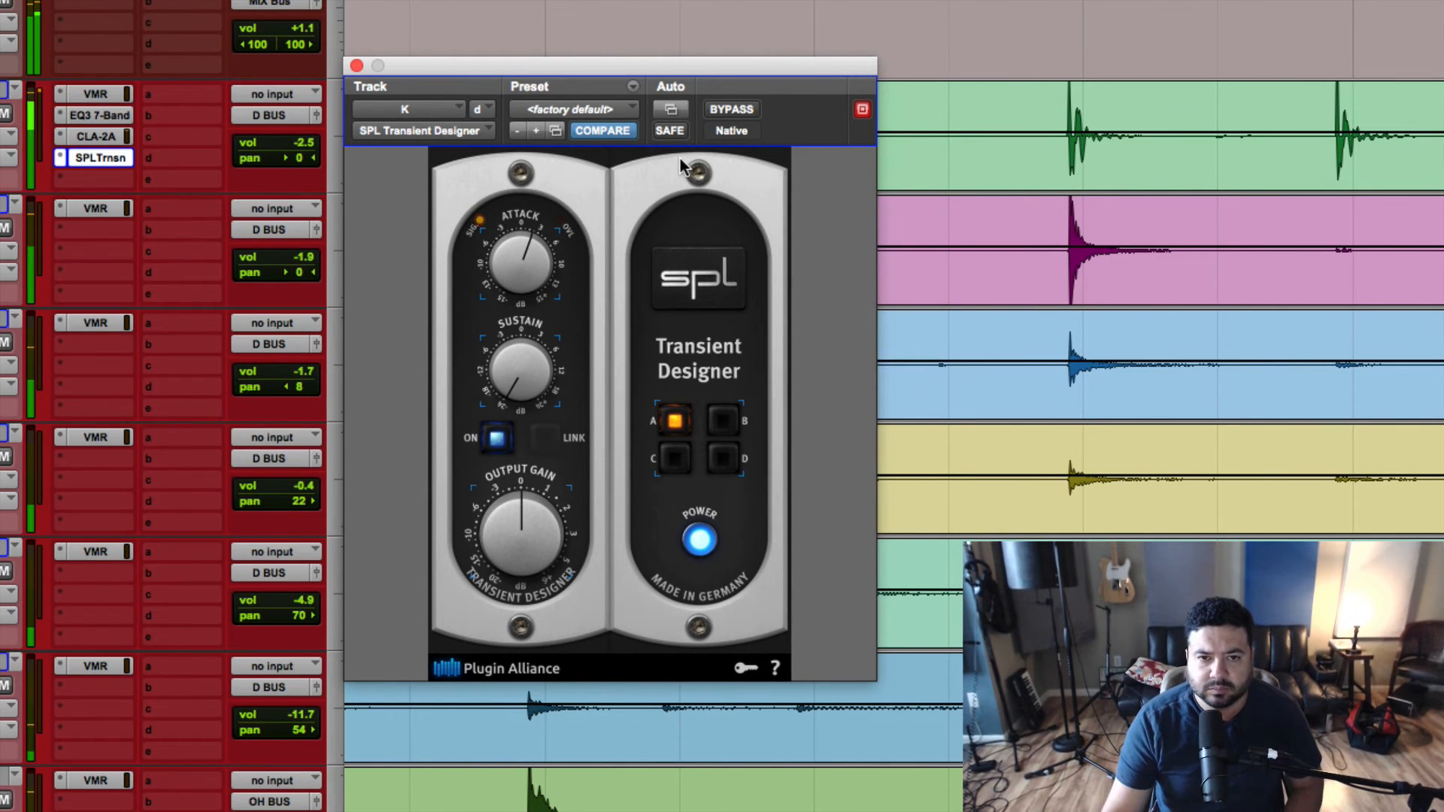
# Compare the kick with the Transient Designer bypassed and active, and ease back its sustain cut
pyautogui.click(733, 108)
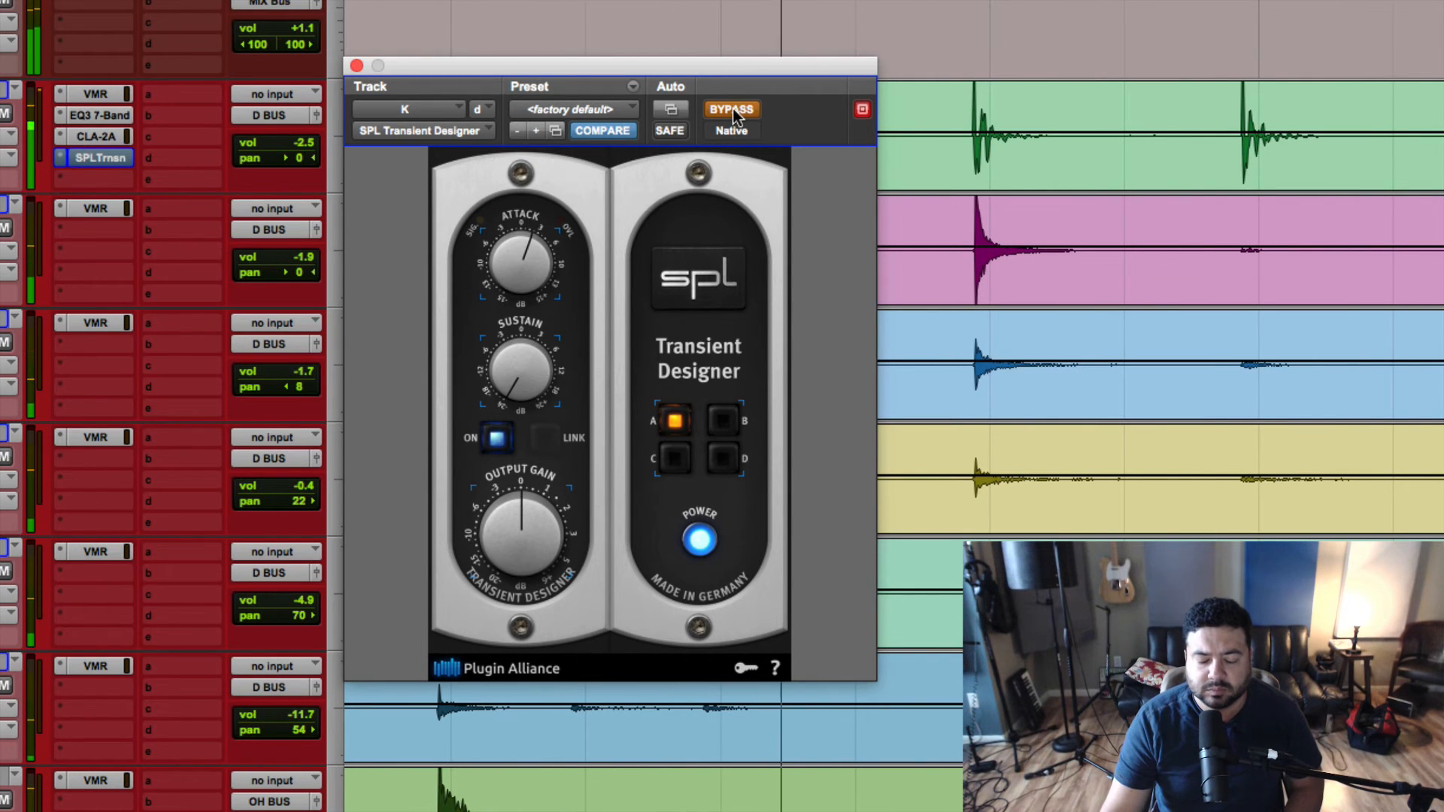
pyautogui.click(732, 109)
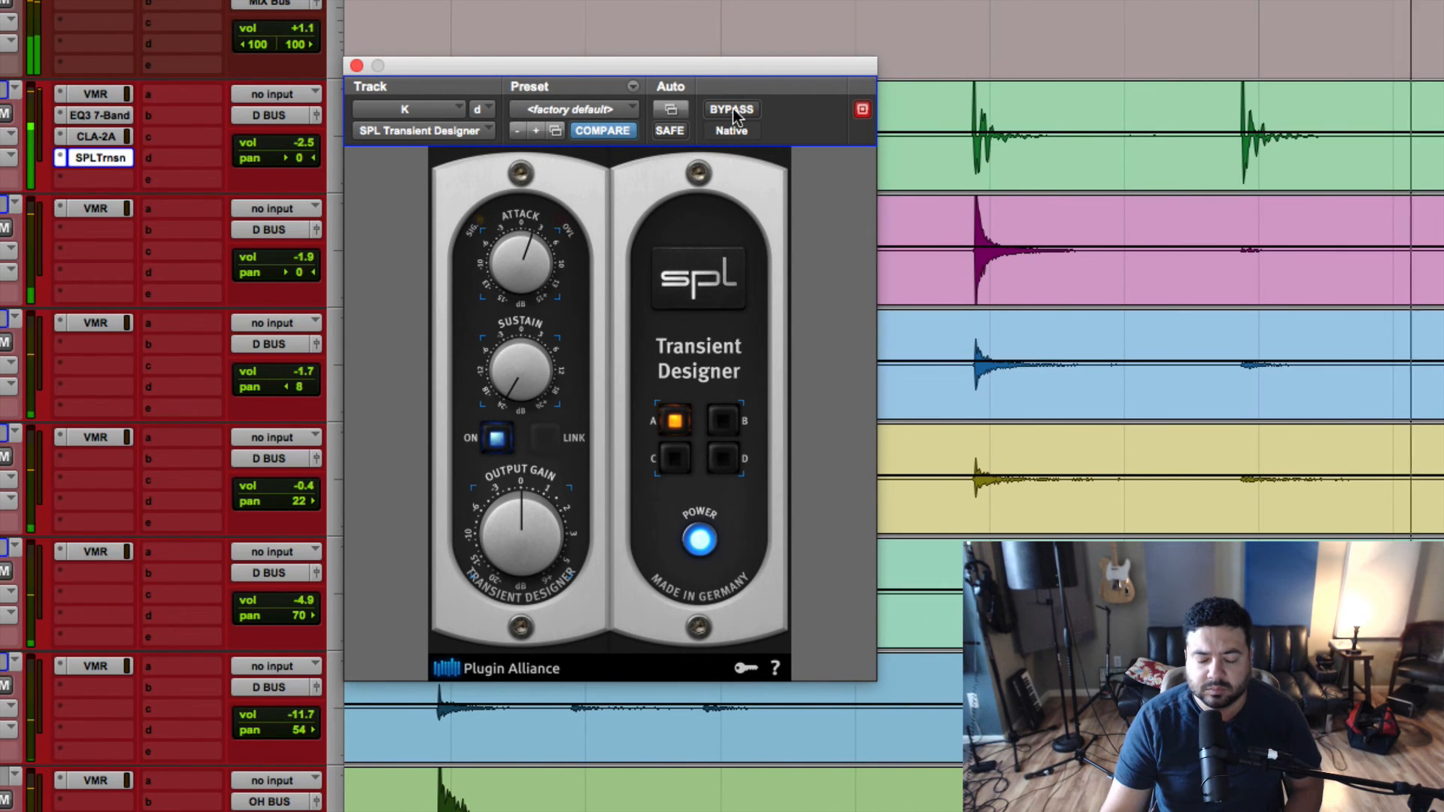
pyautogui.moveTo(519, 370); pyautogui.dragTo(499, 345)
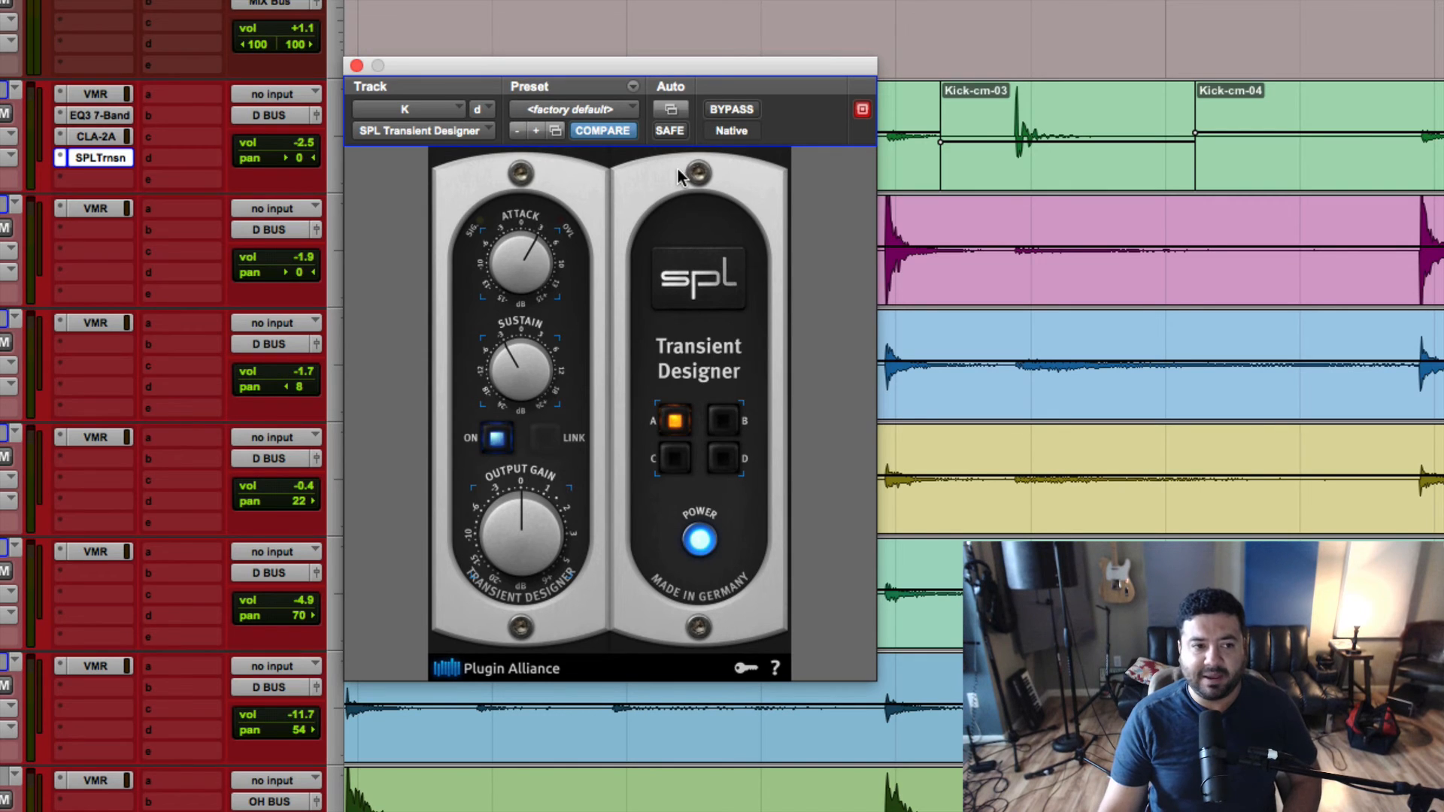
# Replay the drums and toggle the Transient Designer's bypass to check the adjusted settings on the kick
pyautogui.press('space')
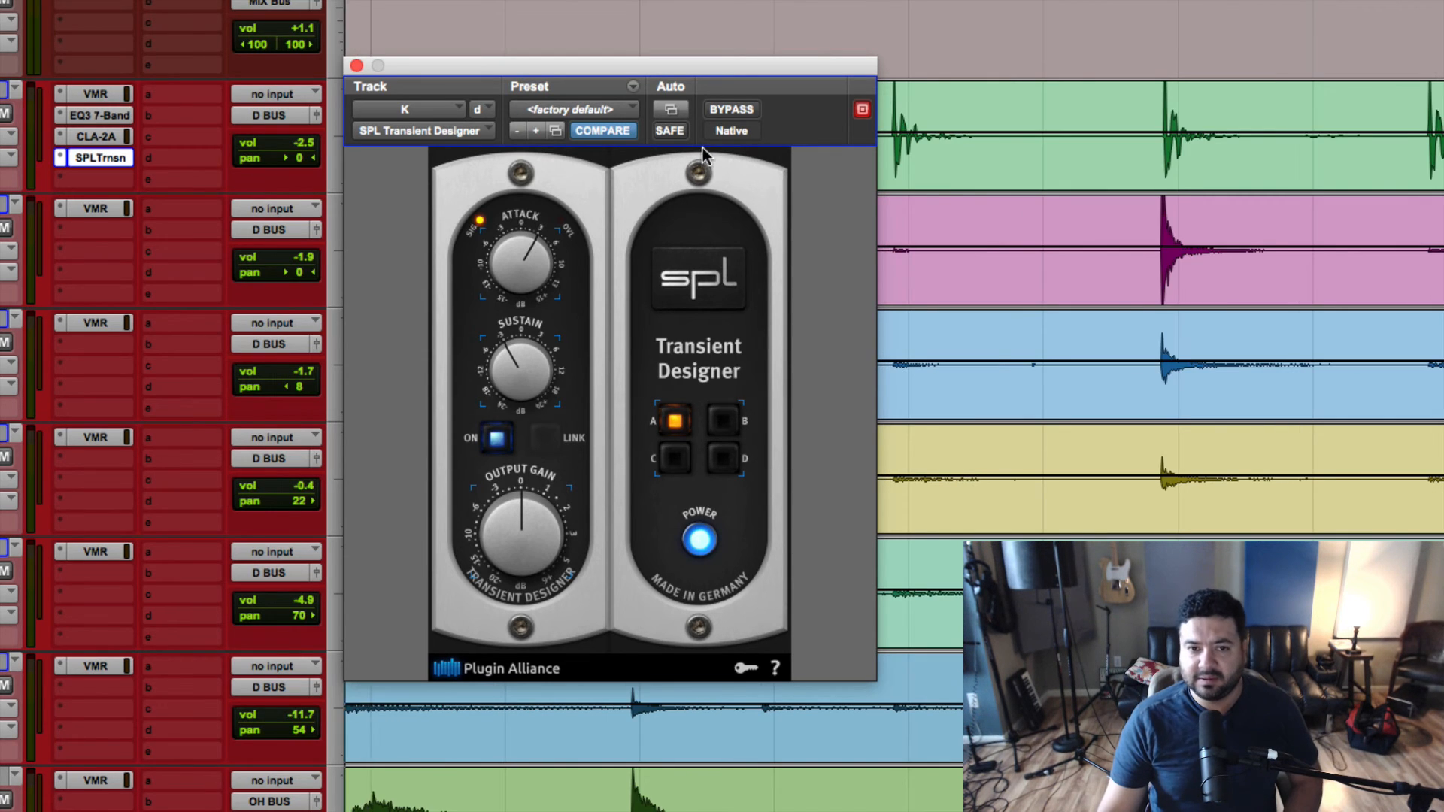
pyautogui.click(733, 110)
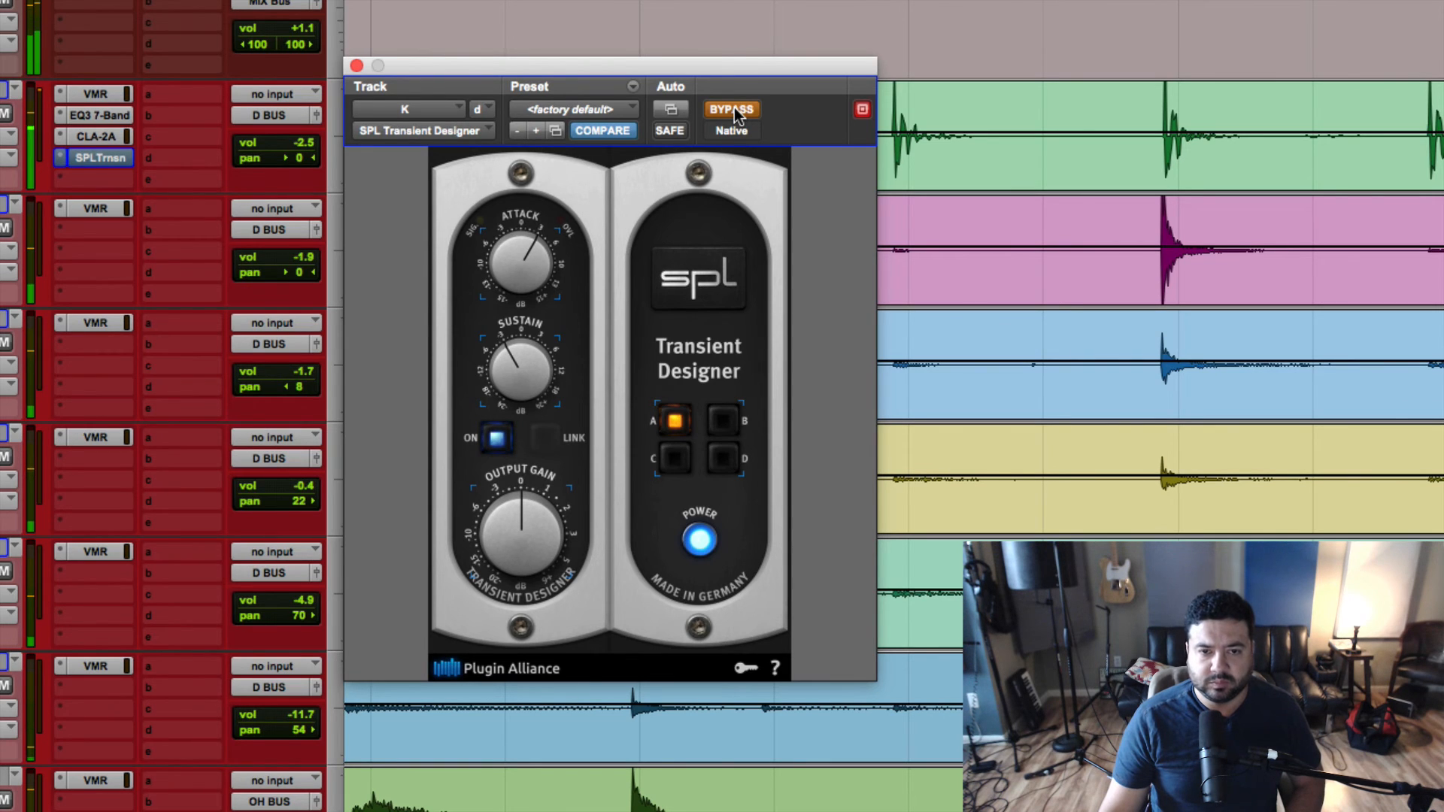
pyautogui.click(731, 113)
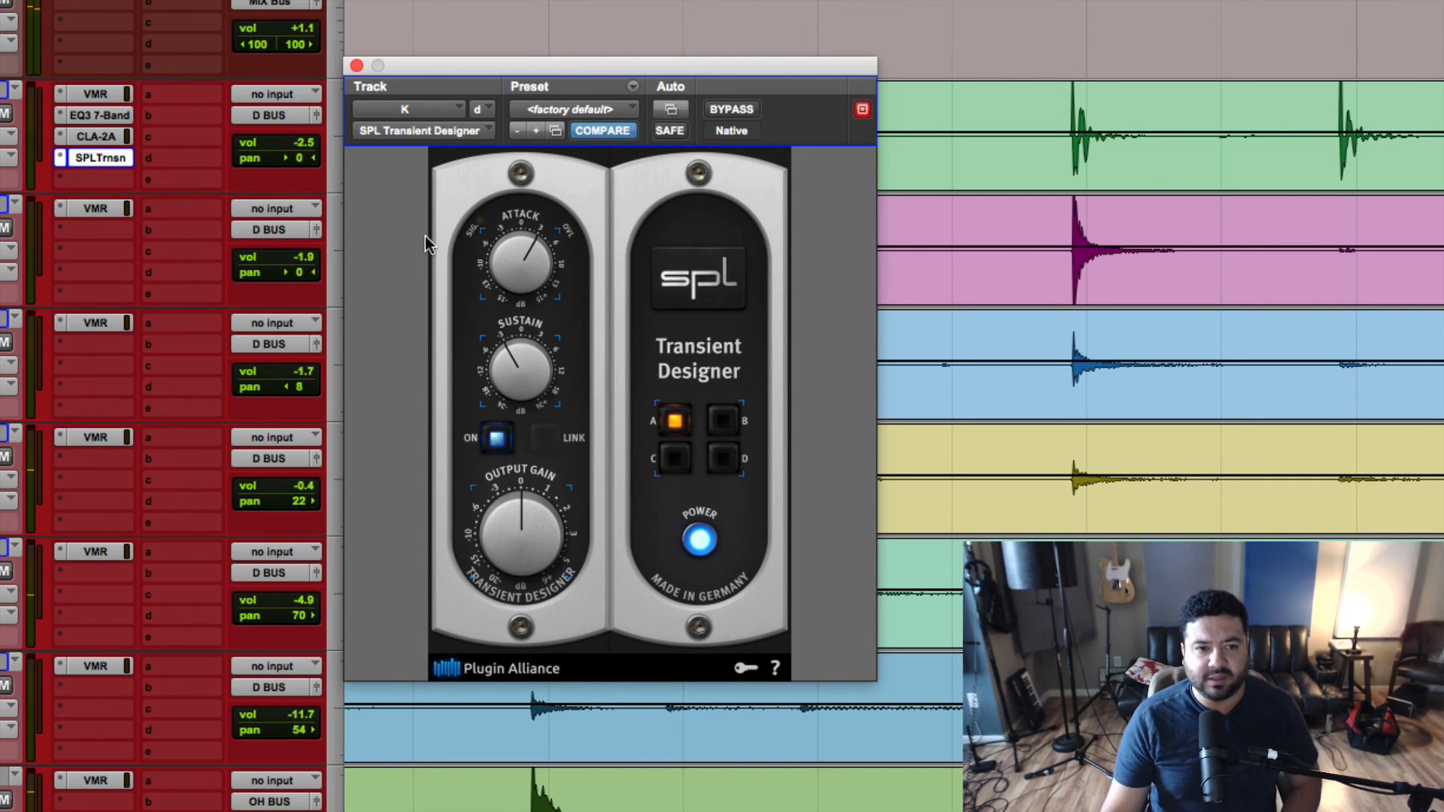
# Compare the kick with EQ3 7-Band, CLA-2A and Transient Designer bypassed and re-enabled together, and close the plug-in window
pyautogui.keyDown('shift'); pyautogui.keyDown('super'); pyautogui.click(105, 117); pyautogui.keyUp('super'); pyautogui.keyUp('shift')
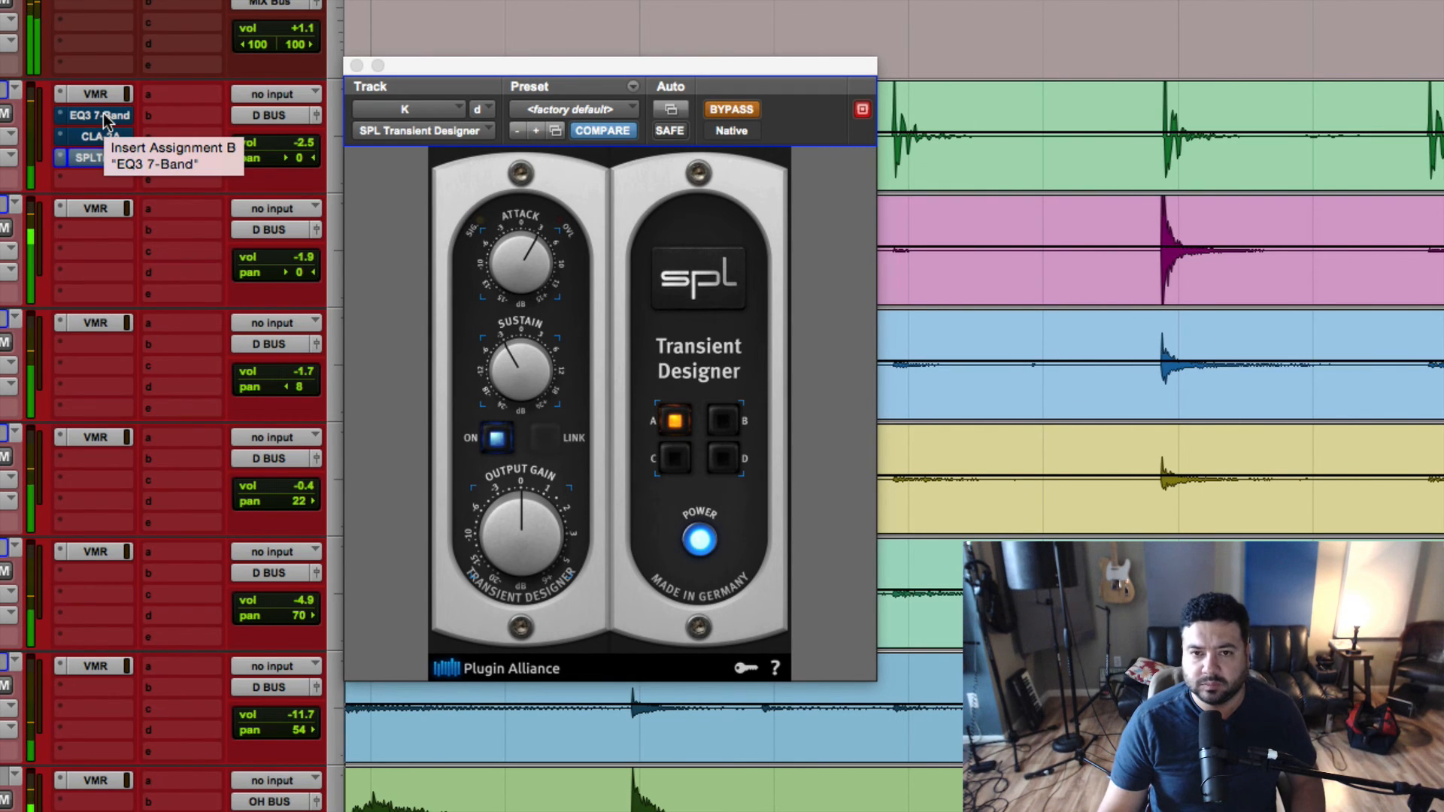
pyautogui.keyDown('shift'); pyautogui.keyDown('super'); pyautogui.click(105, 117); pyautogui.keyUp('super'); pyautogui.keyUp('shift')
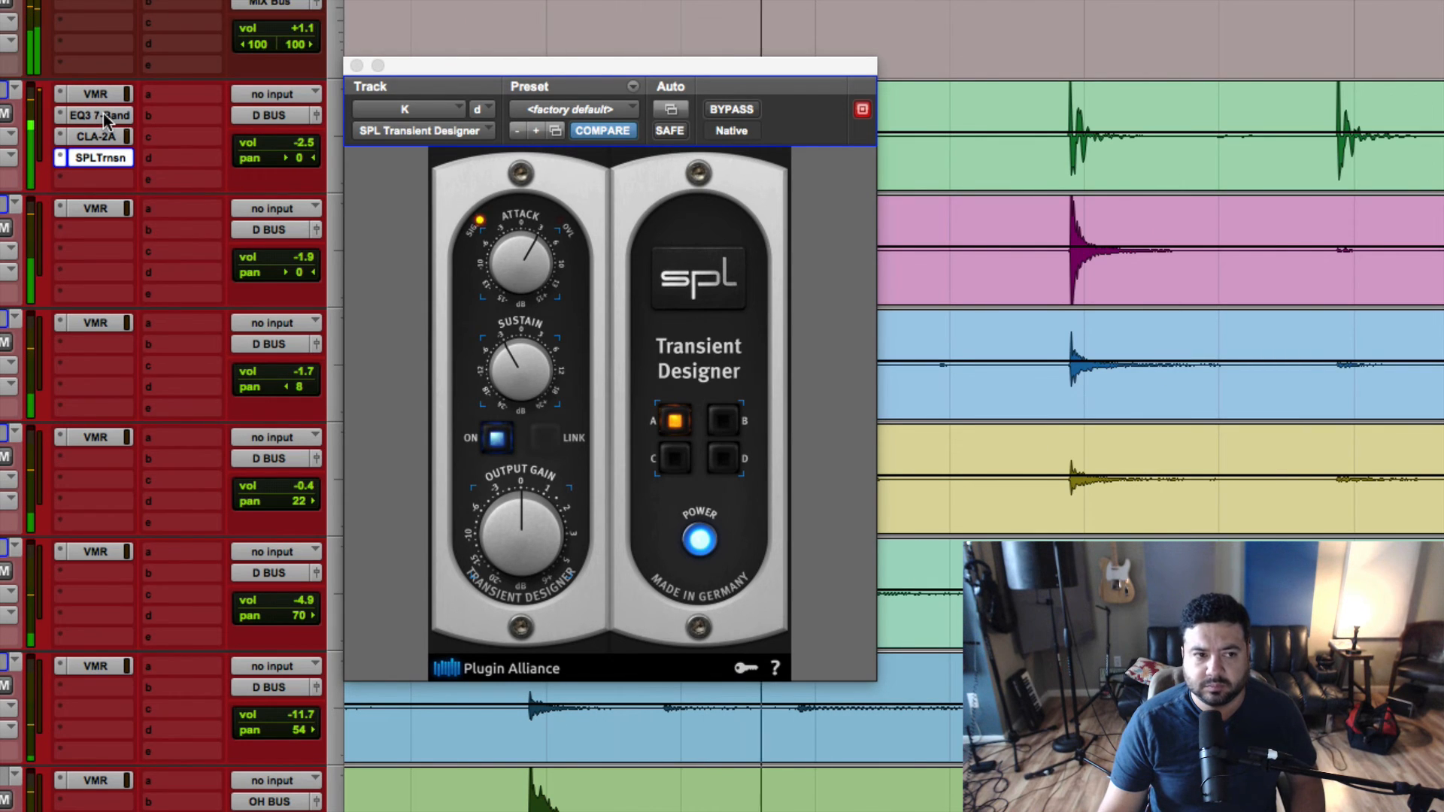
pyautogui.keyDown('shift'); pyautogui.keyDown('super'); pyautogui.click(105, 116); pyautogui.keyUp('super'); pyautogui.keyUp('shift')
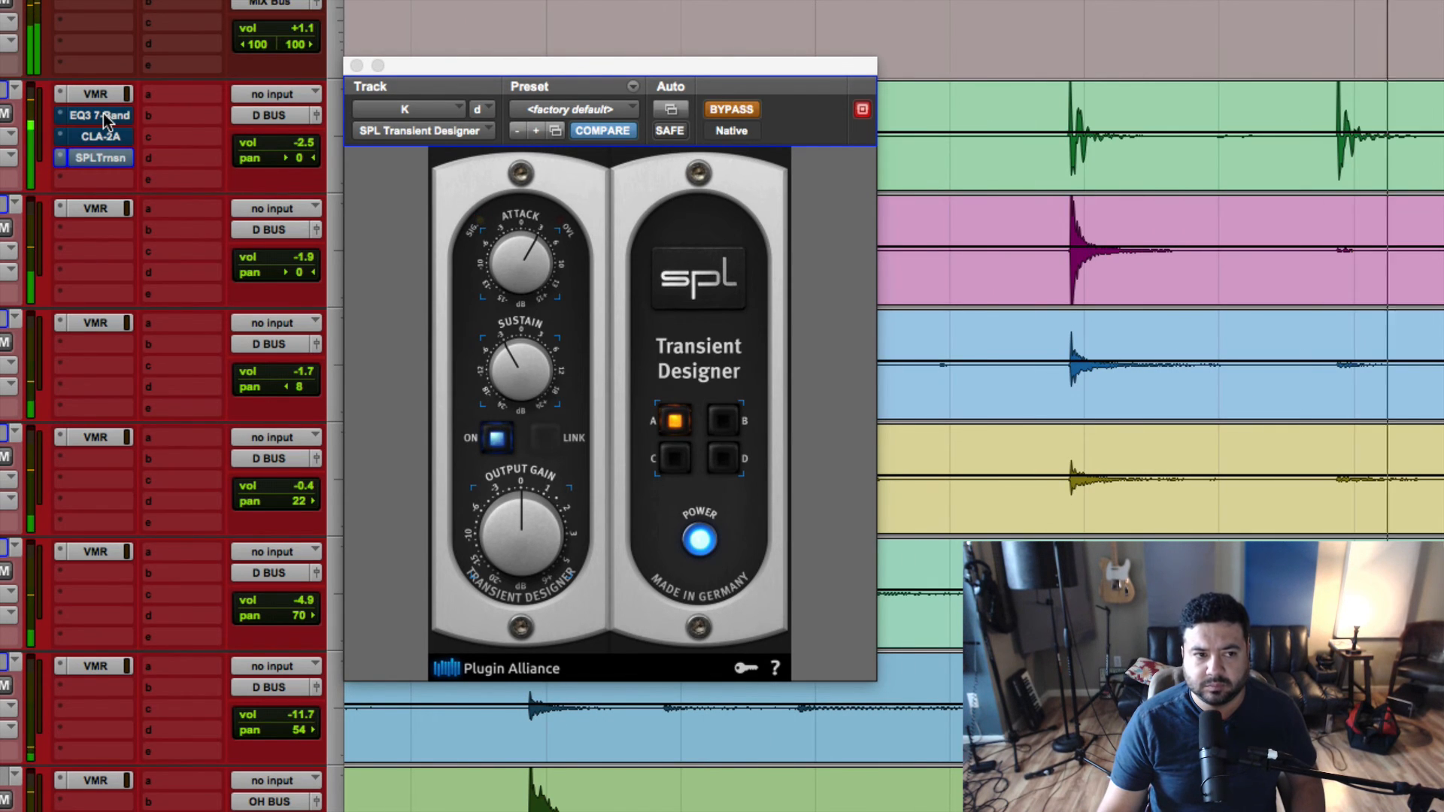
pyautogui.keyDown('shift'); pyautogui.keyDown('super'); pyautogui.click(105, 117); pyautogui.keyUp('super'); pyautogui.keyUp('shift')
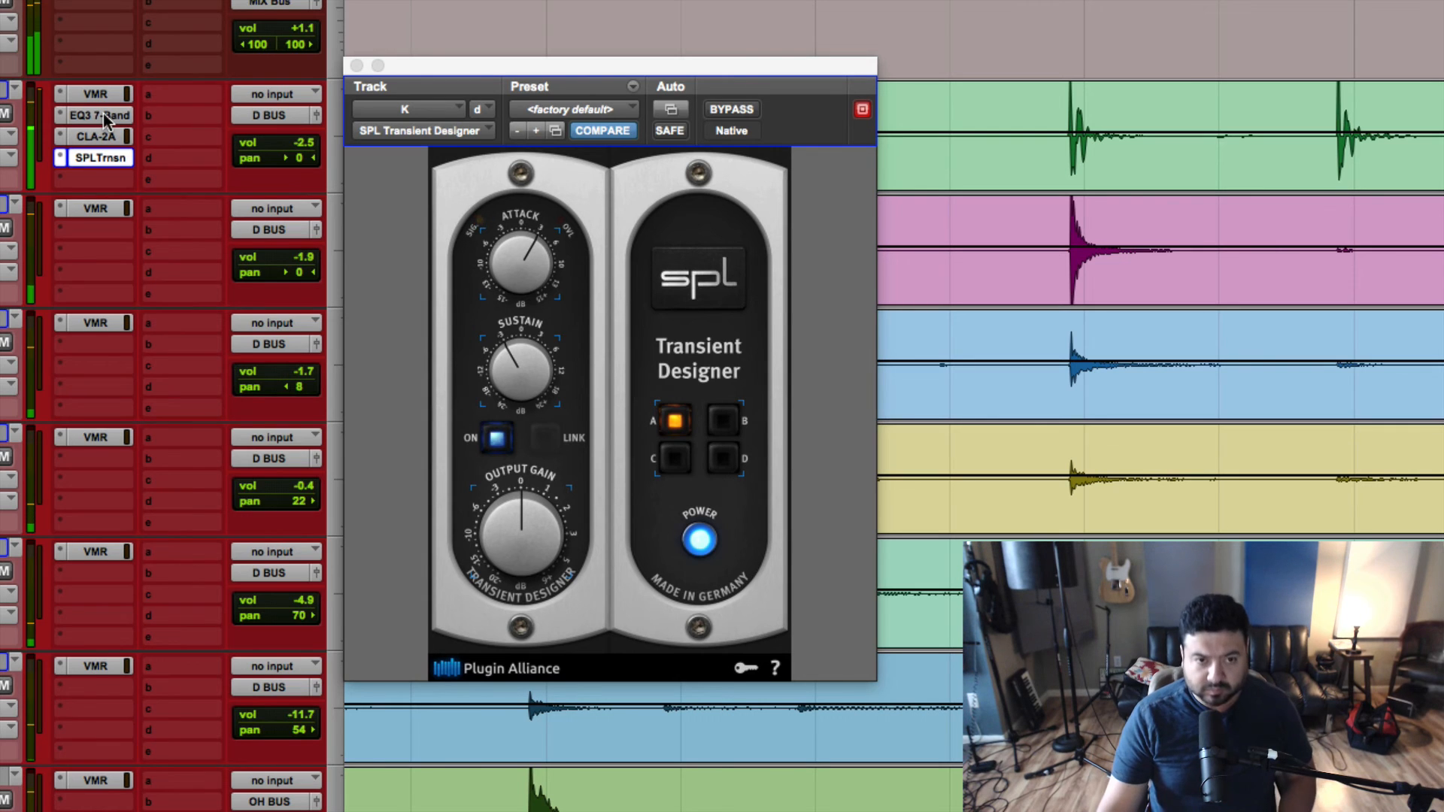
pyautogui.click(356, 66)
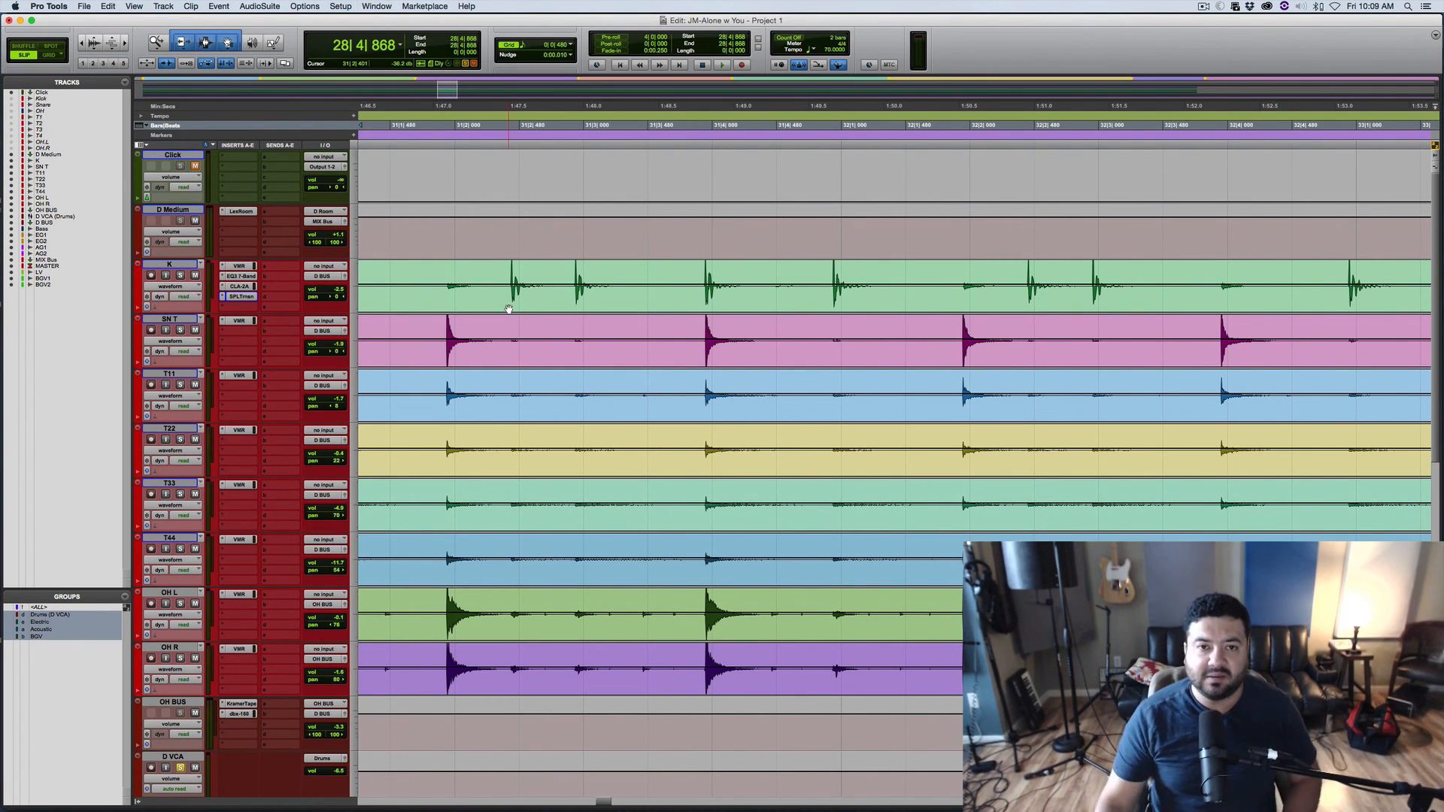
# Unsolo the D VCA and replay the full mix, bypassing and re-enabling the K track's EQ, compressor and transient inserts together
pyautogui.press('space')
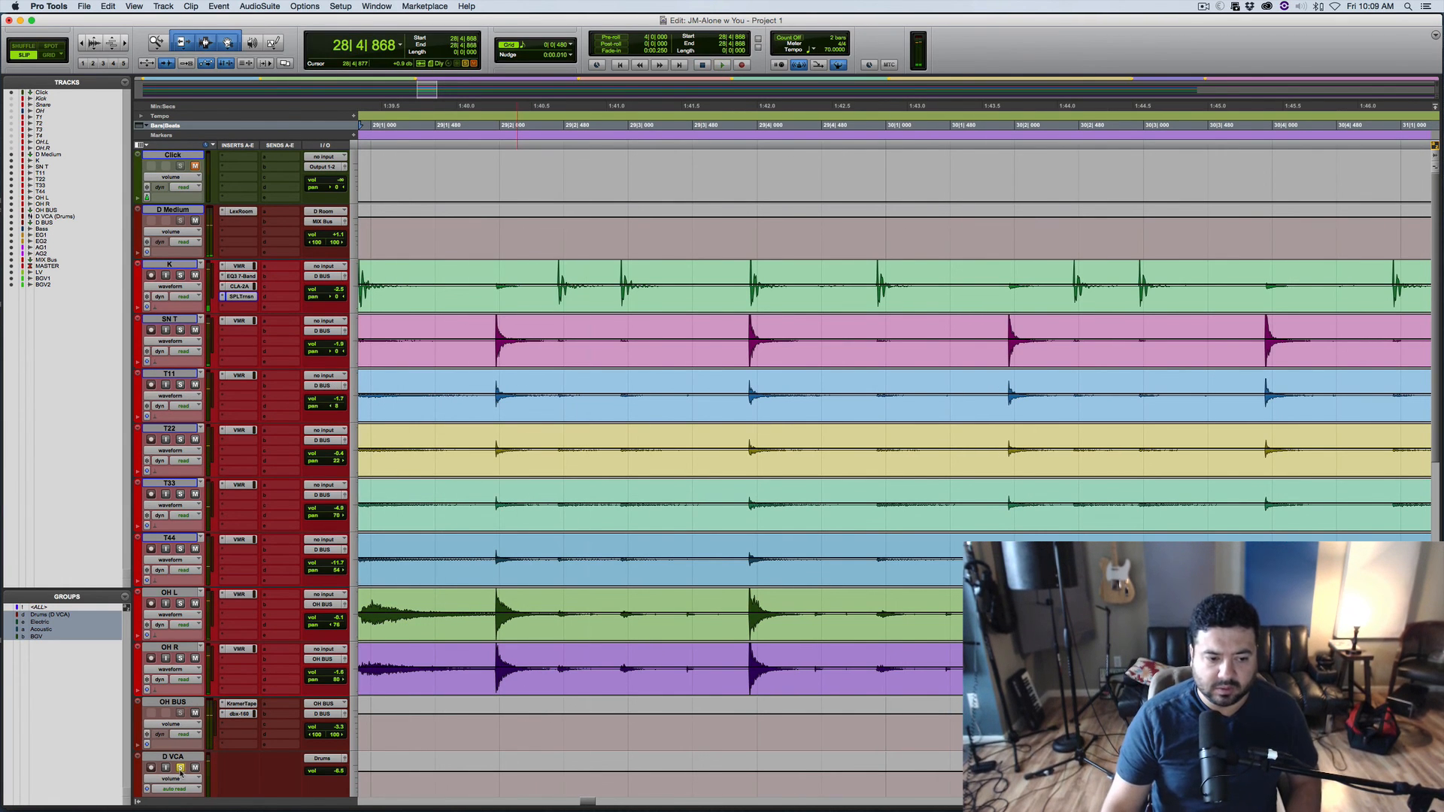
pyautogui.press('space')
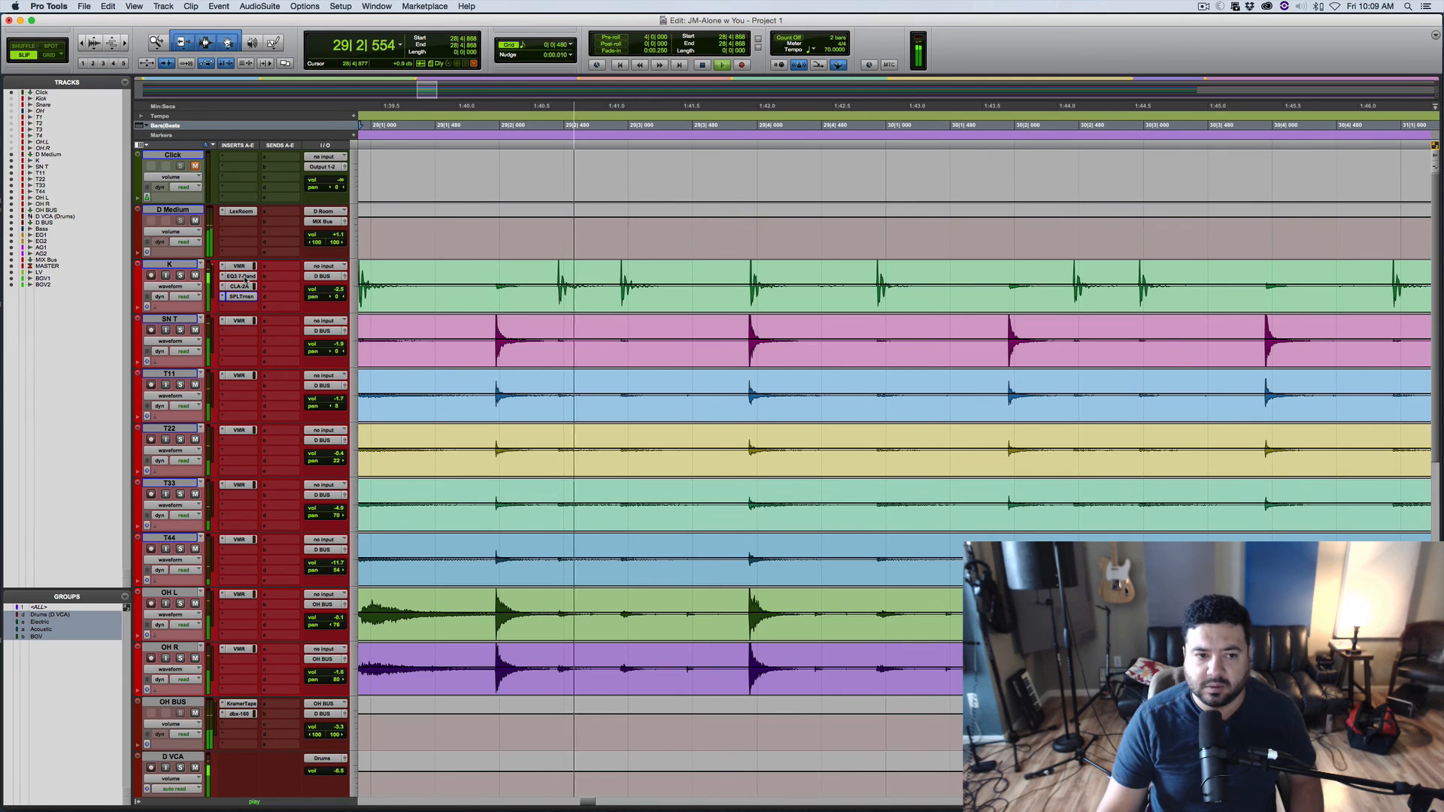
pyautogui.keyDown('shift'); pyautogui.keyDown('super'); pyautogui.click(245, 280); pyautogui.keyUp('super'); pyautogui.keyUp('shift')
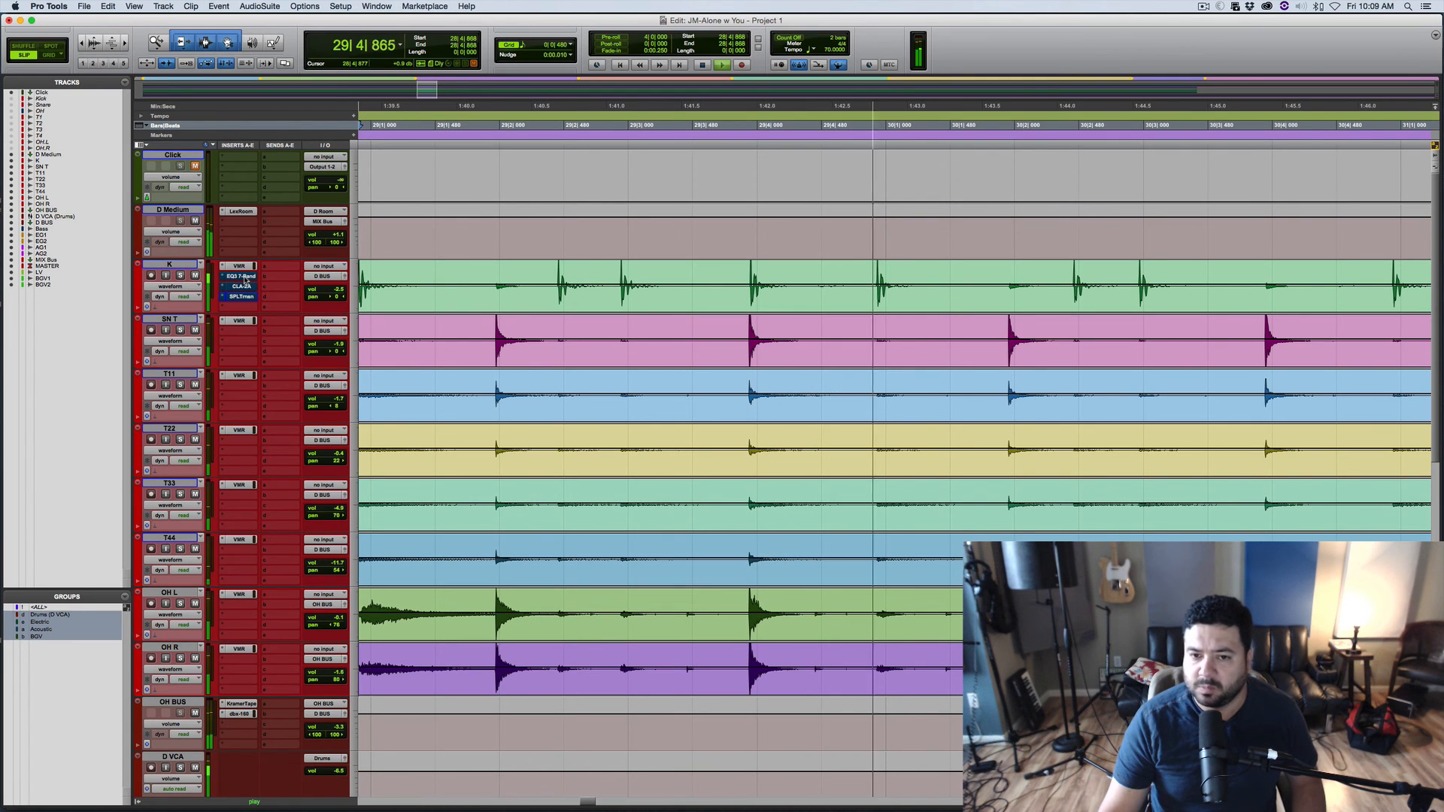
pyautogui.keyDown('shift'); pyautogui.keyDown('super'); pyautogui.click(245, 280); pyautogui.keyUp('super'); pyautogui.keyUp('shift')
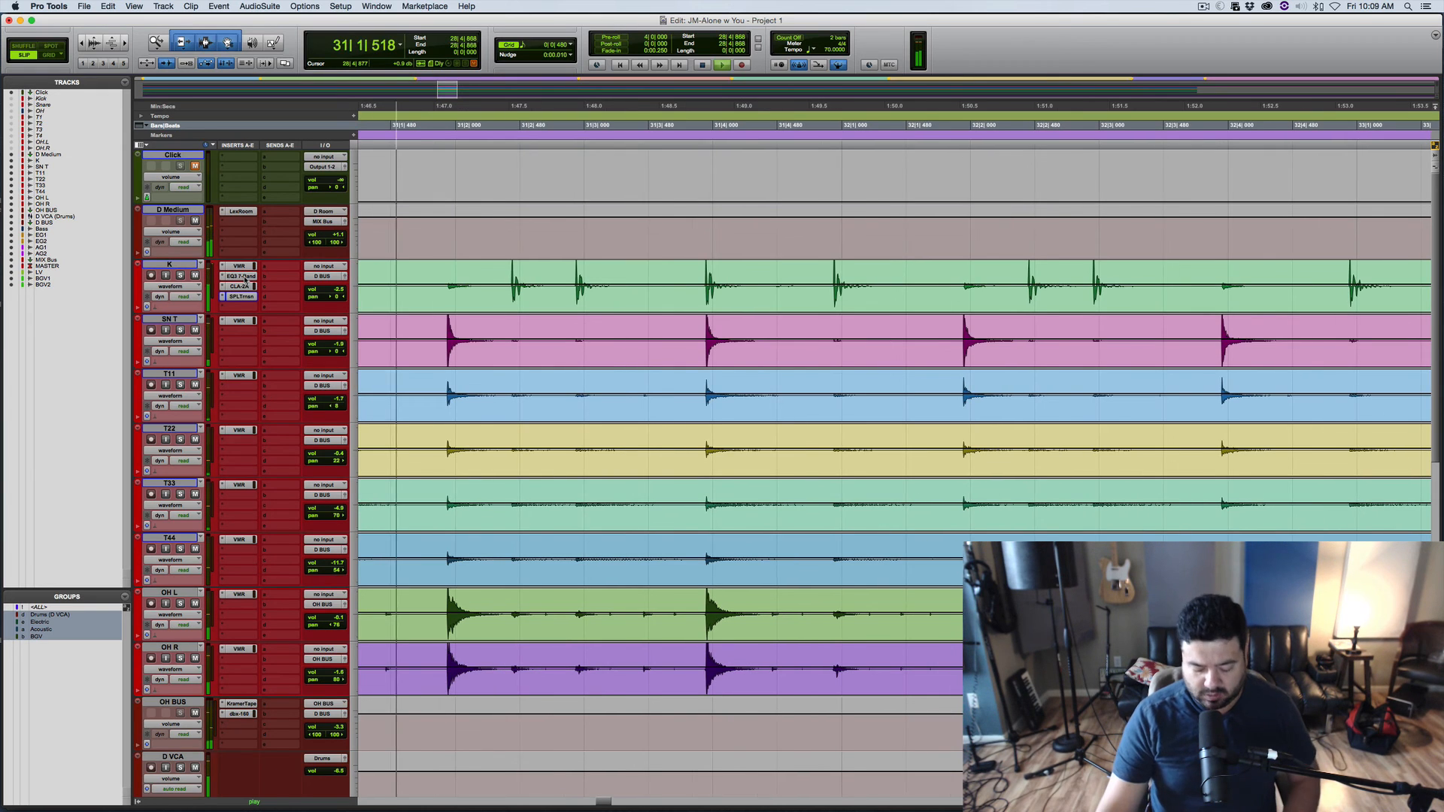
pyautogui.press('space')
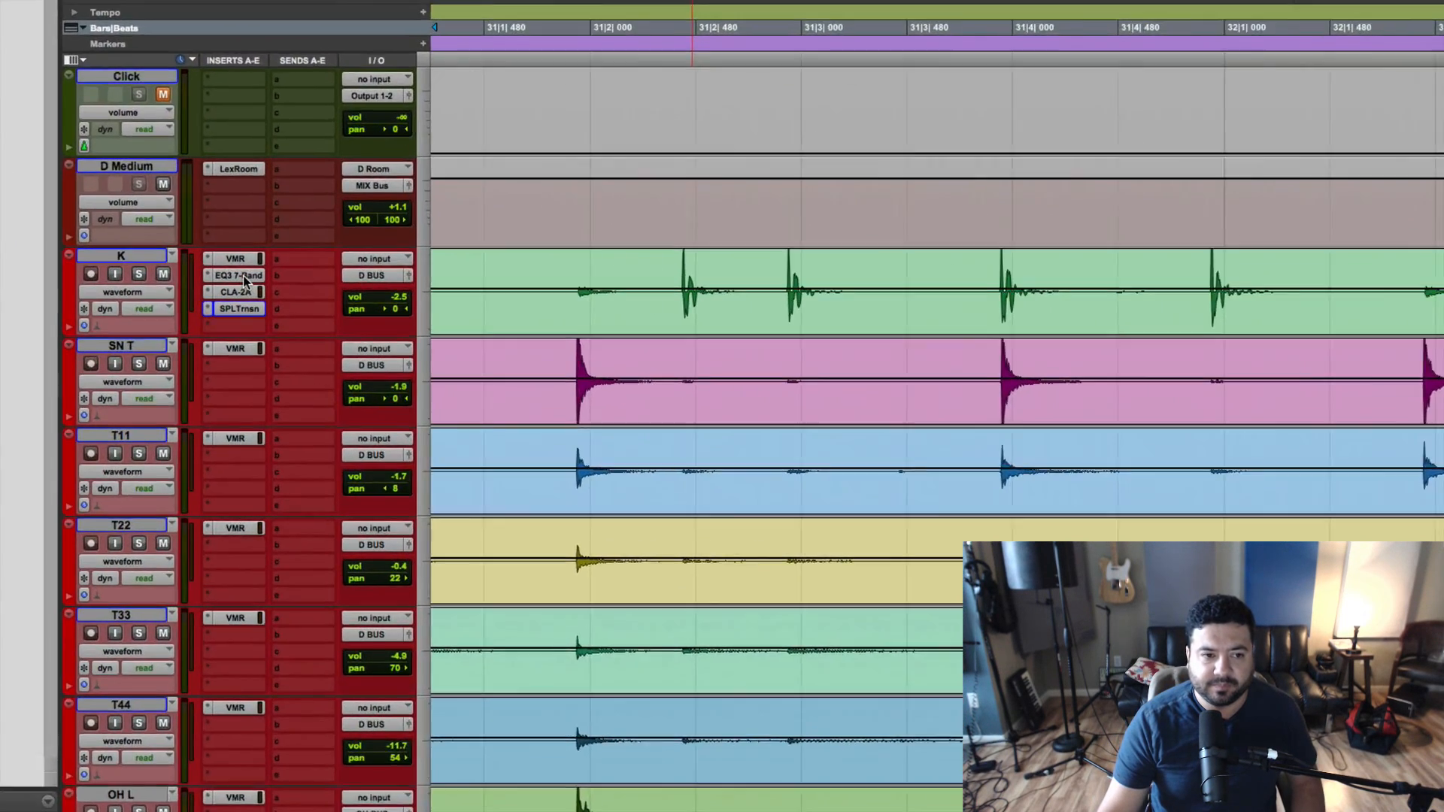
pyautogui.press('space')
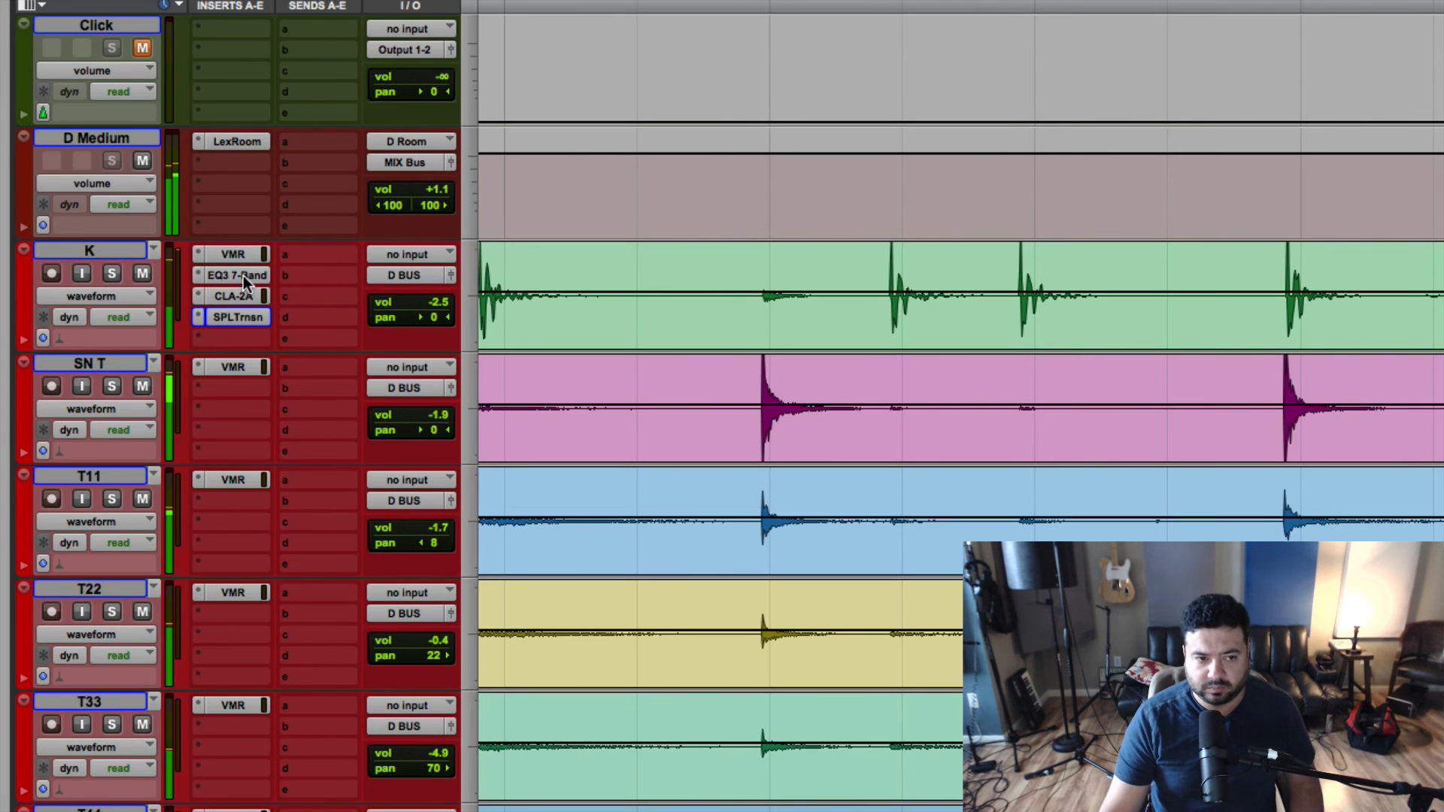
pyautogui.keyDown('shift'); pyautogui.click(242, 275); pyautogui.keyUp('shift')
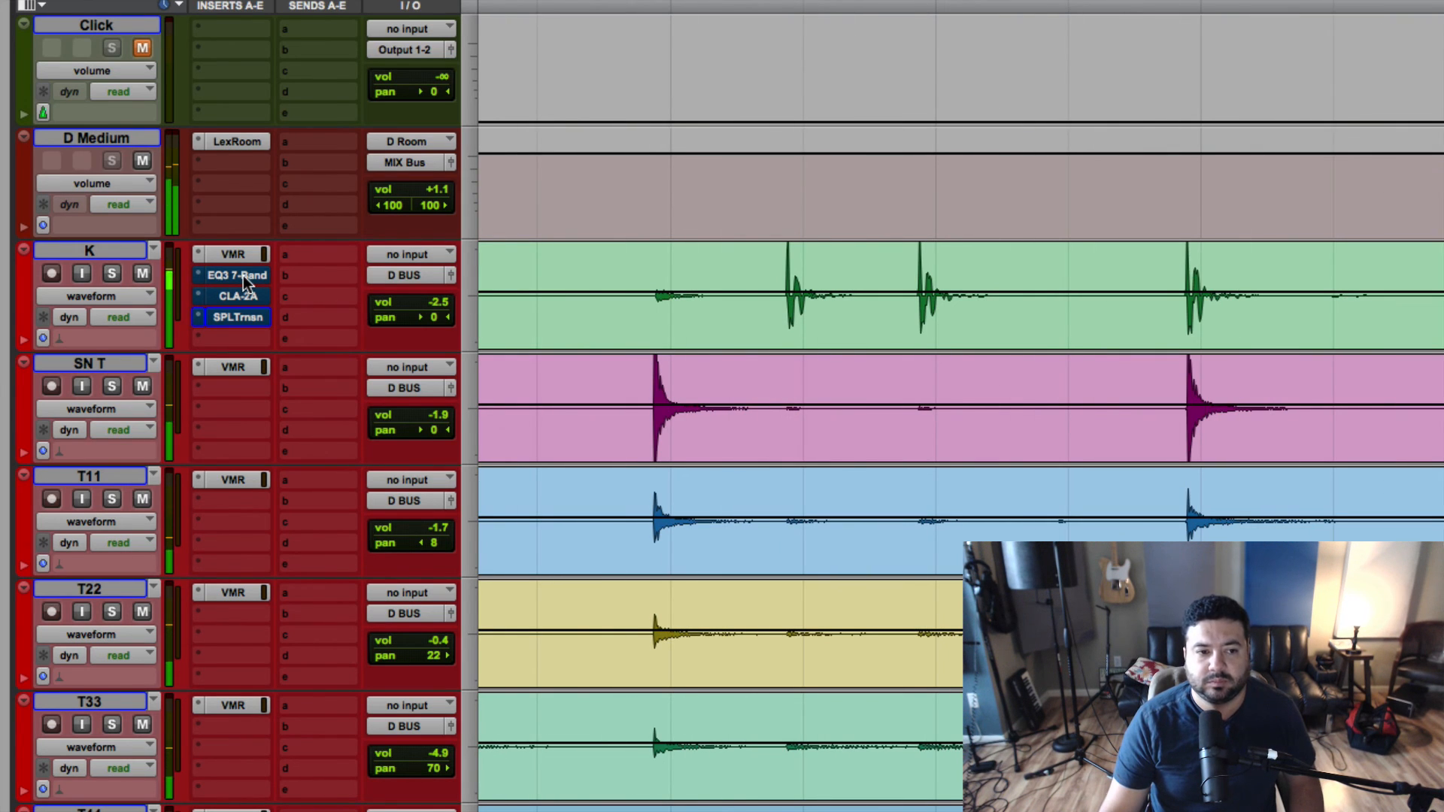
pyautogui.keyDown('shift'); pyautogui.keyDown('super'); pyautogui.click(243, 275); pyautogui.keyUp('super'); pyautogui.keyUp('shift')
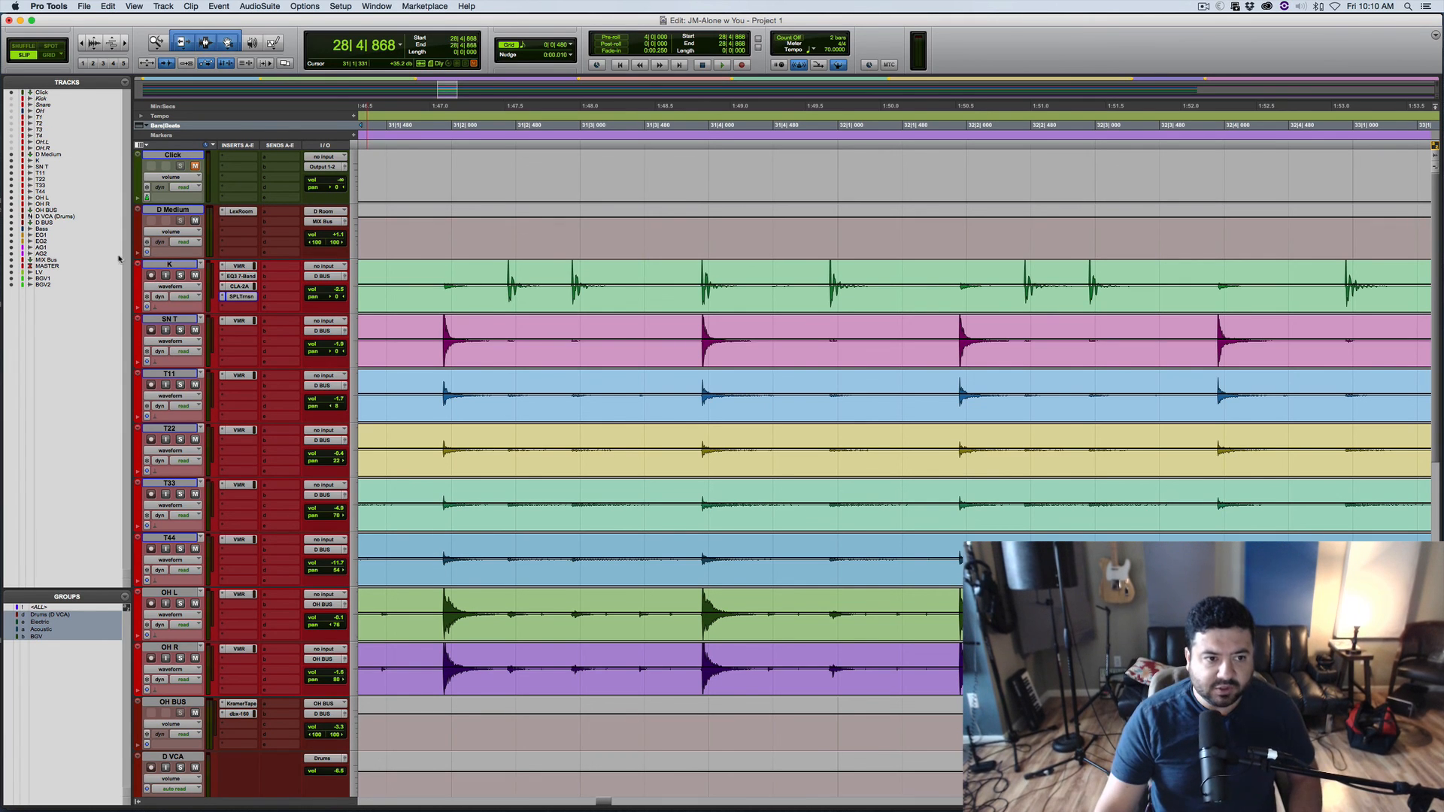
# Select the tracks from K to OH BUS and toggle bypass on the K inserts, followed by all inserts of the selected tracks
pyautogui.click(166, 266)
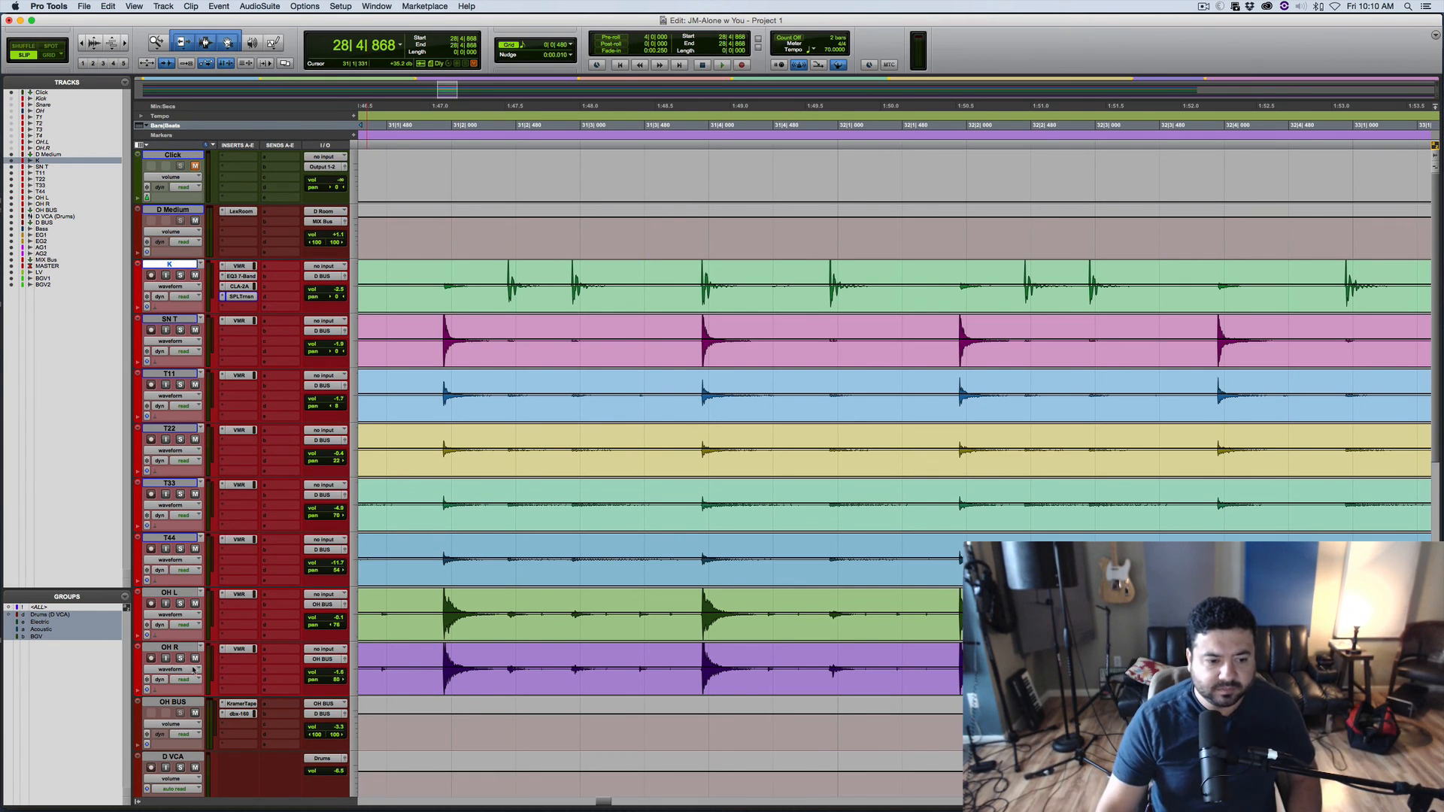
pyautogui.keyDown('shift'); pyautogui.click(173, 702); pyautogui.keyUp('shift')
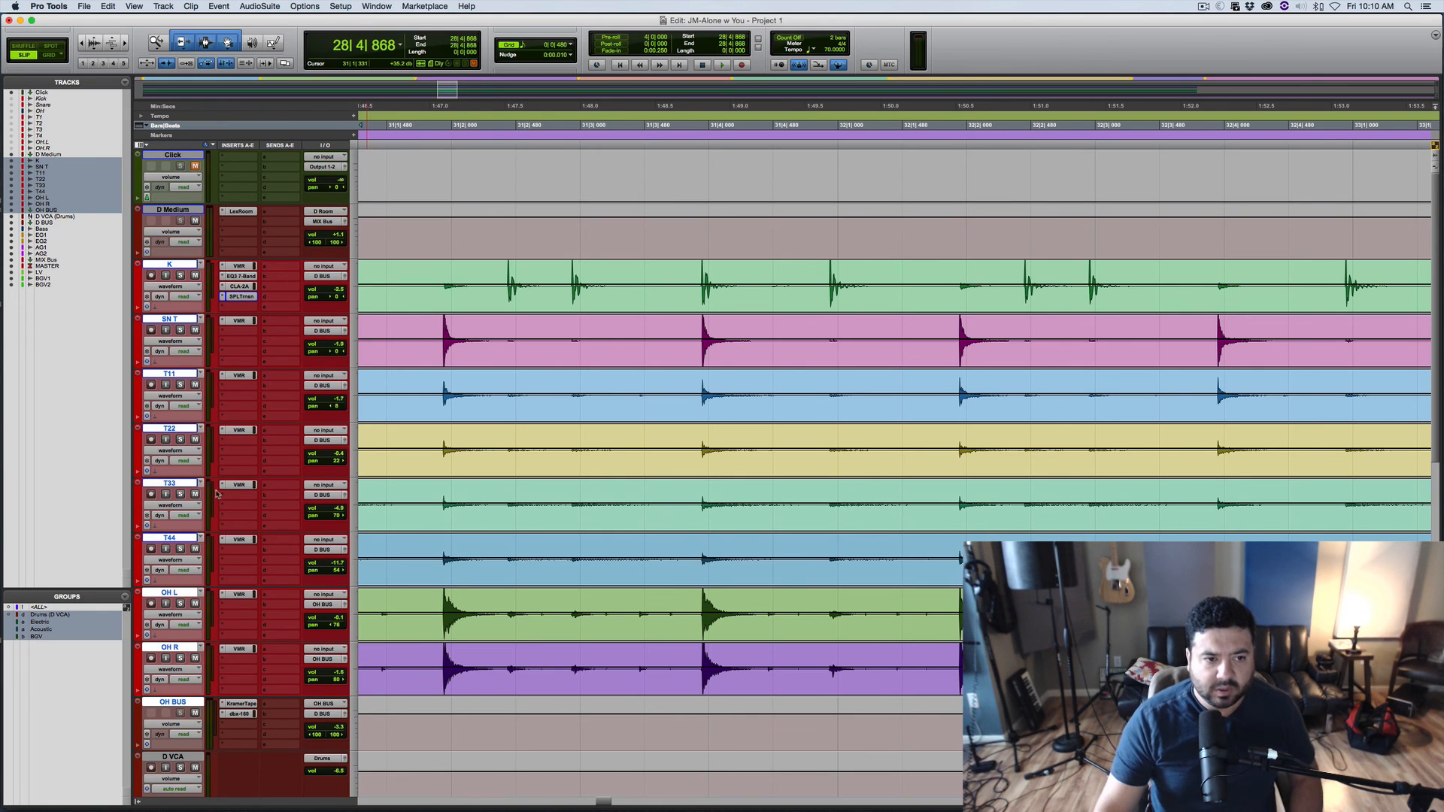
pyautogui.keyDown('ctrl'); pyautogui.keyDown('super'); pyautogui.click(243, 270); pyautogui.keyUp('super'); pyautogui.keyUp('ctrl')
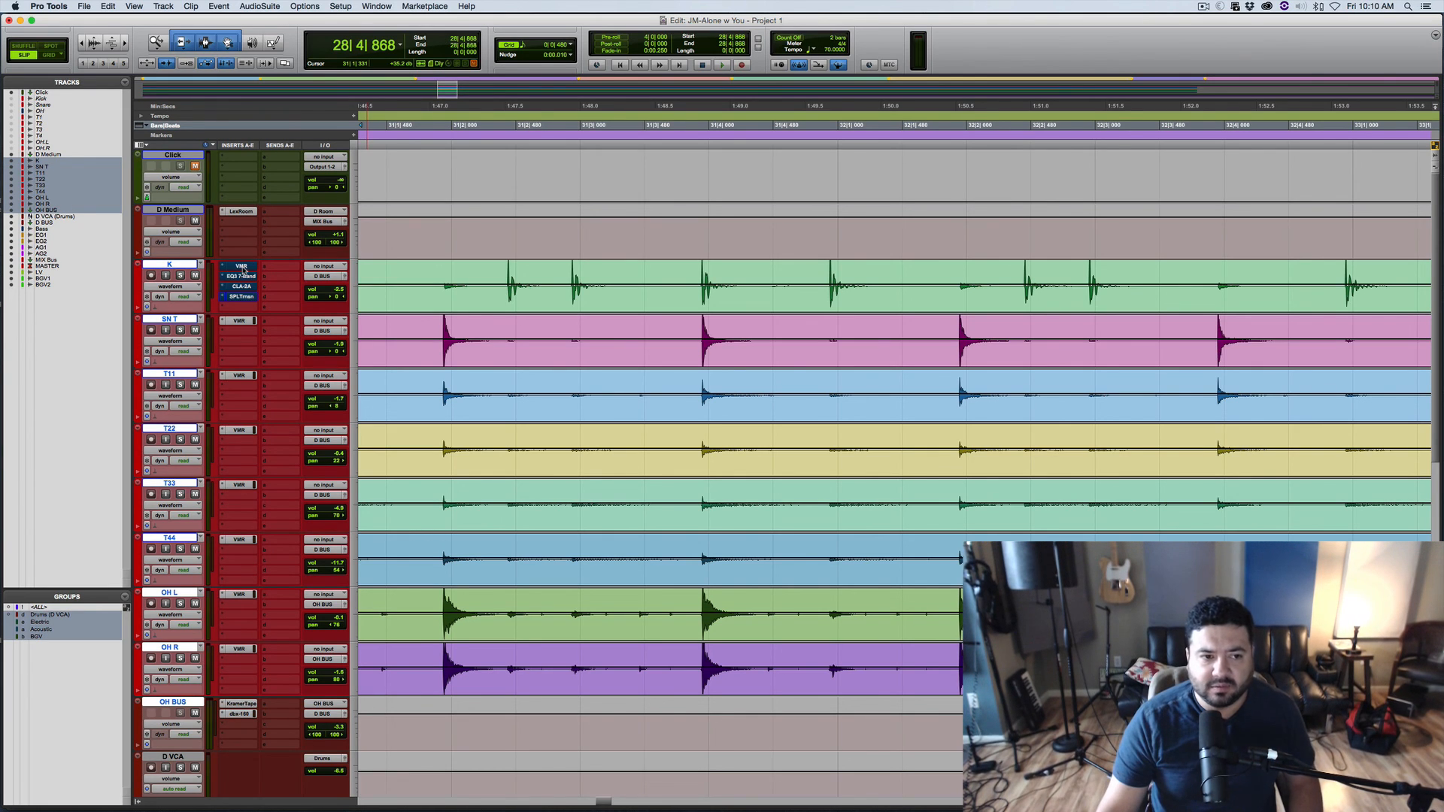
pyautogui.keyDown('ctrl'); pyautogui.keyDown('super'); pyautogui.click(243, 269); pyautogui.keyUp('super'); pyautogui.keyUp('ctrl')
pyautogui.keyDown('ctrl'); pyautogui.keyDown('alt'); pyautogui.keyDown('shift'); pyautogui.keyDown('super'); pyautogui.click(243, 269); pyautogui.keyUp('super'); pyautogui.keyUp('shift'); pyautogui.keyUp('alt'); pyautogui.keyUp('ctrl')
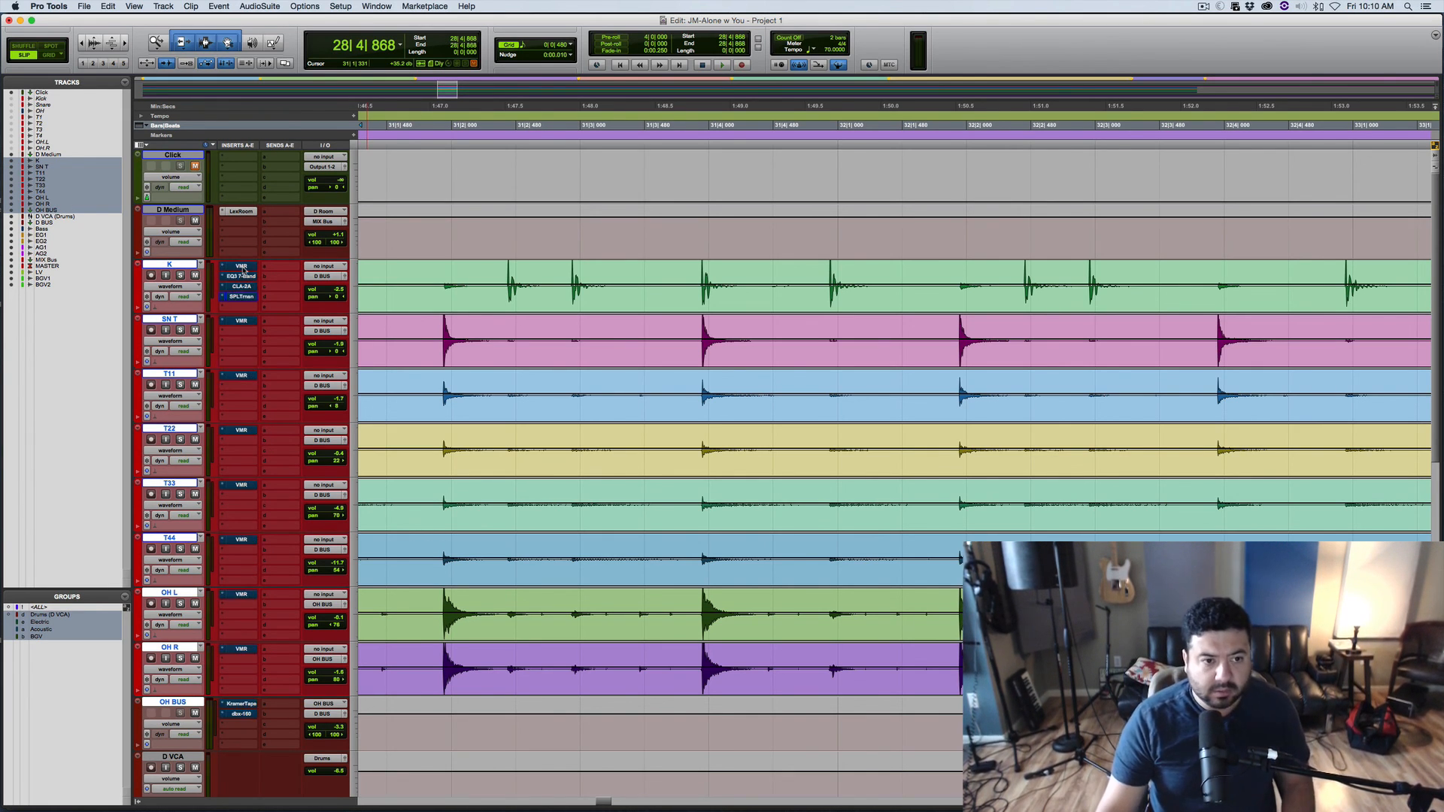
pyautogui.keyDown('ctrl'); pyautogui.keyDown('alt'); pyautogui.keyDown('shift'); pyautogui.keyDown('super'); pyautogui.click(243, 269); pyautogui.keyUp('super'); pyautogui.keyUp('shift'); pyautogui.keyUp('alt'); pyautogui.keyUp('ctrl')
# Play the mix to compare the selected drum tracks with their inserts bypassed and active, and clear the track selection
pyautogui.press('space')
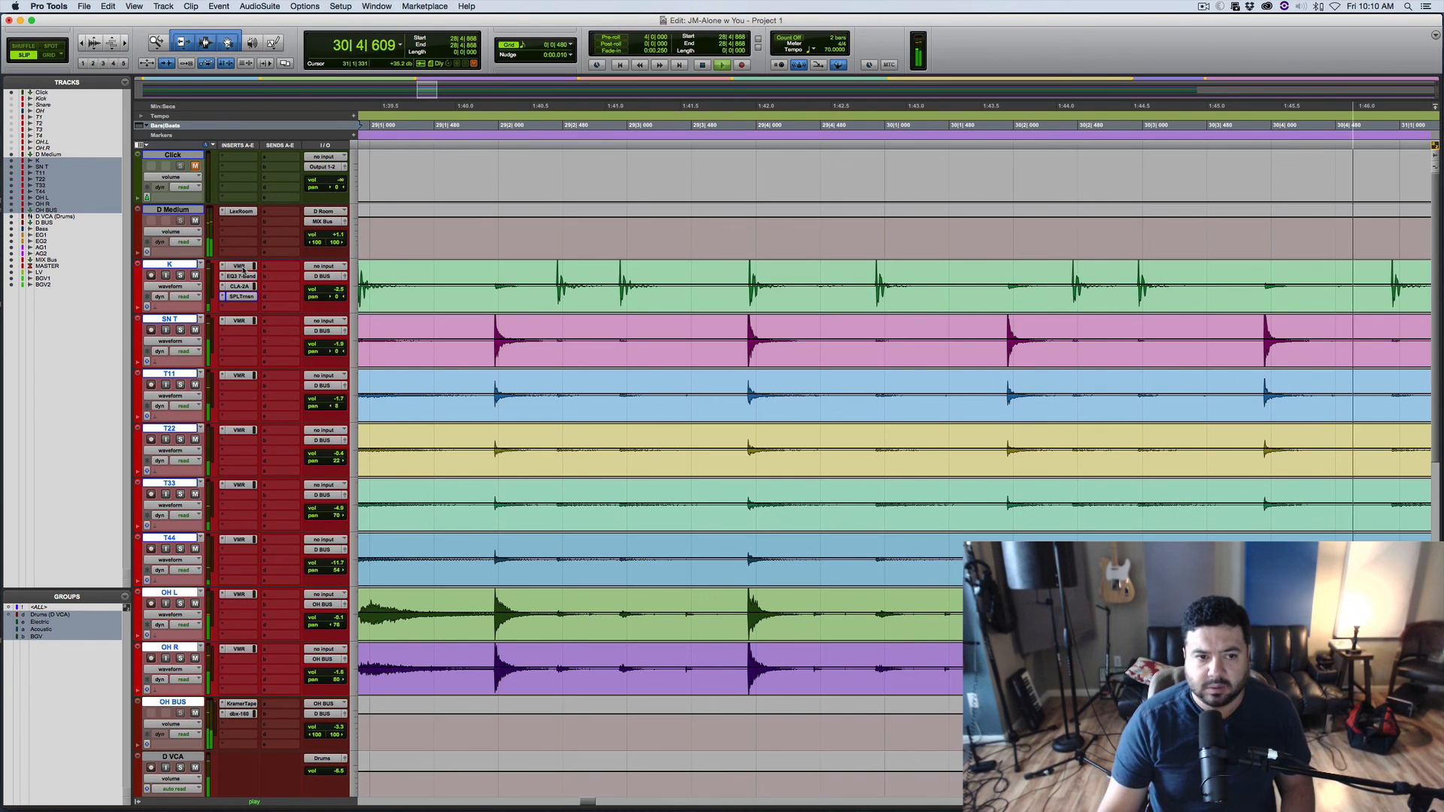
pyautogui.hotkey('shift', 'a')
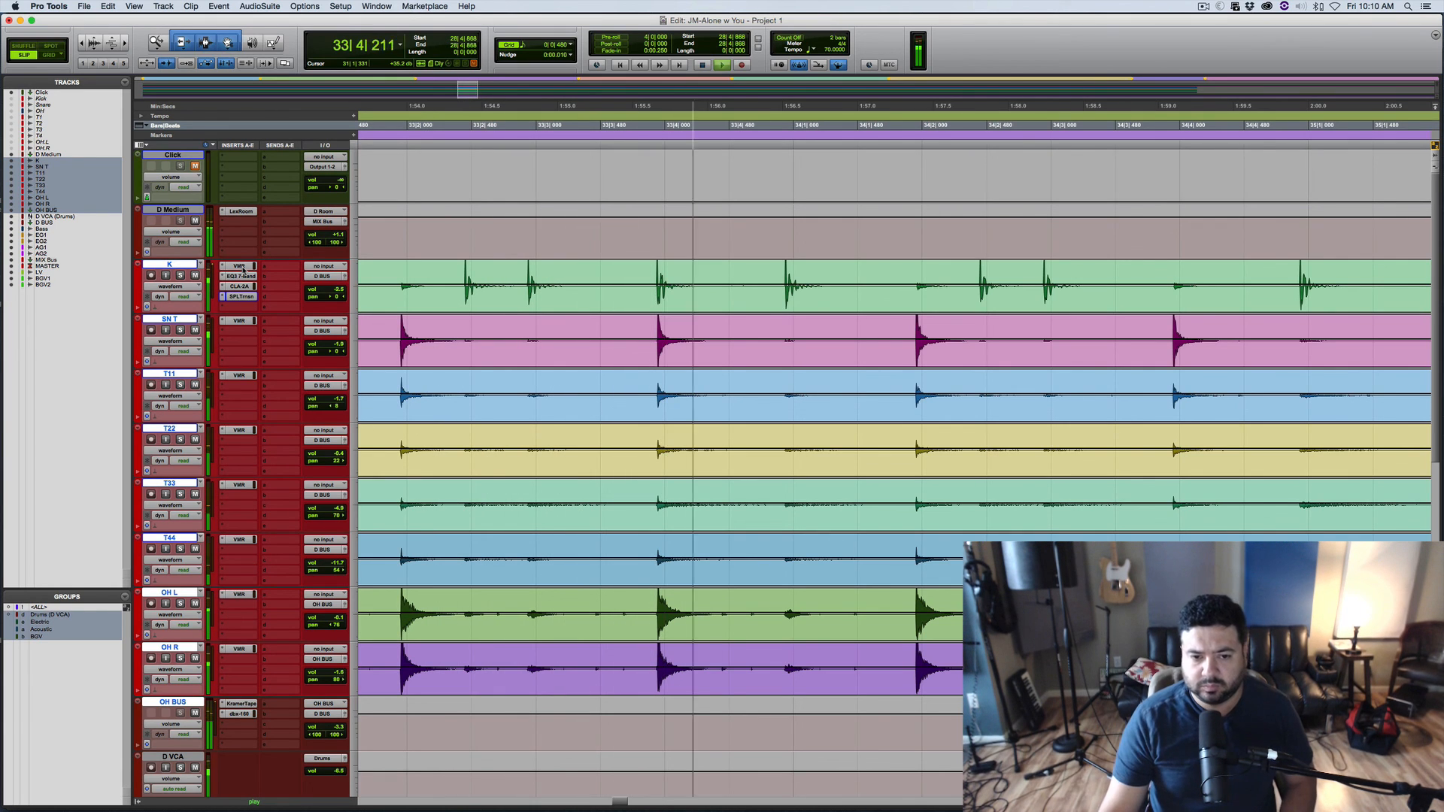
pyautogui.press('space')
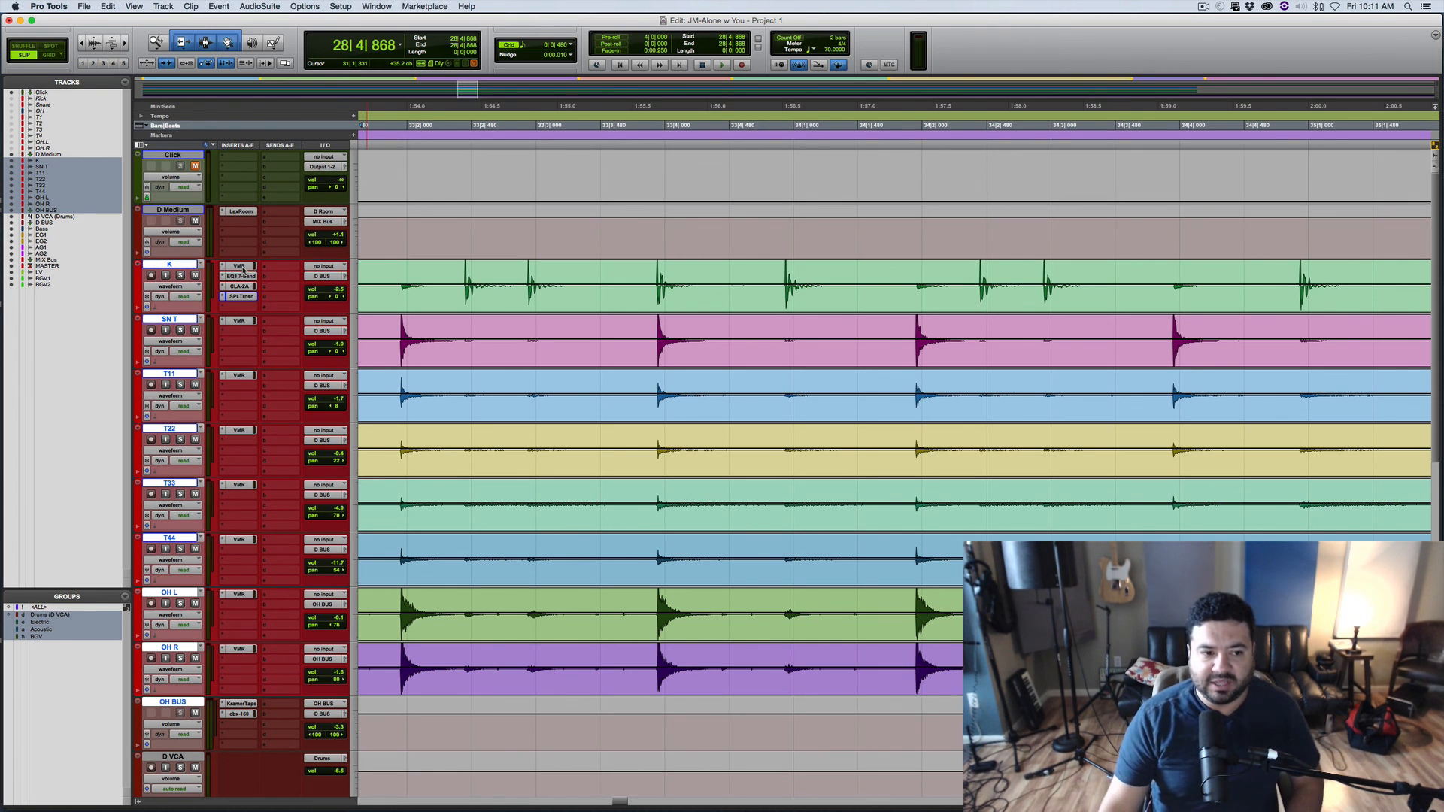
pyautogui.click(180, 320)
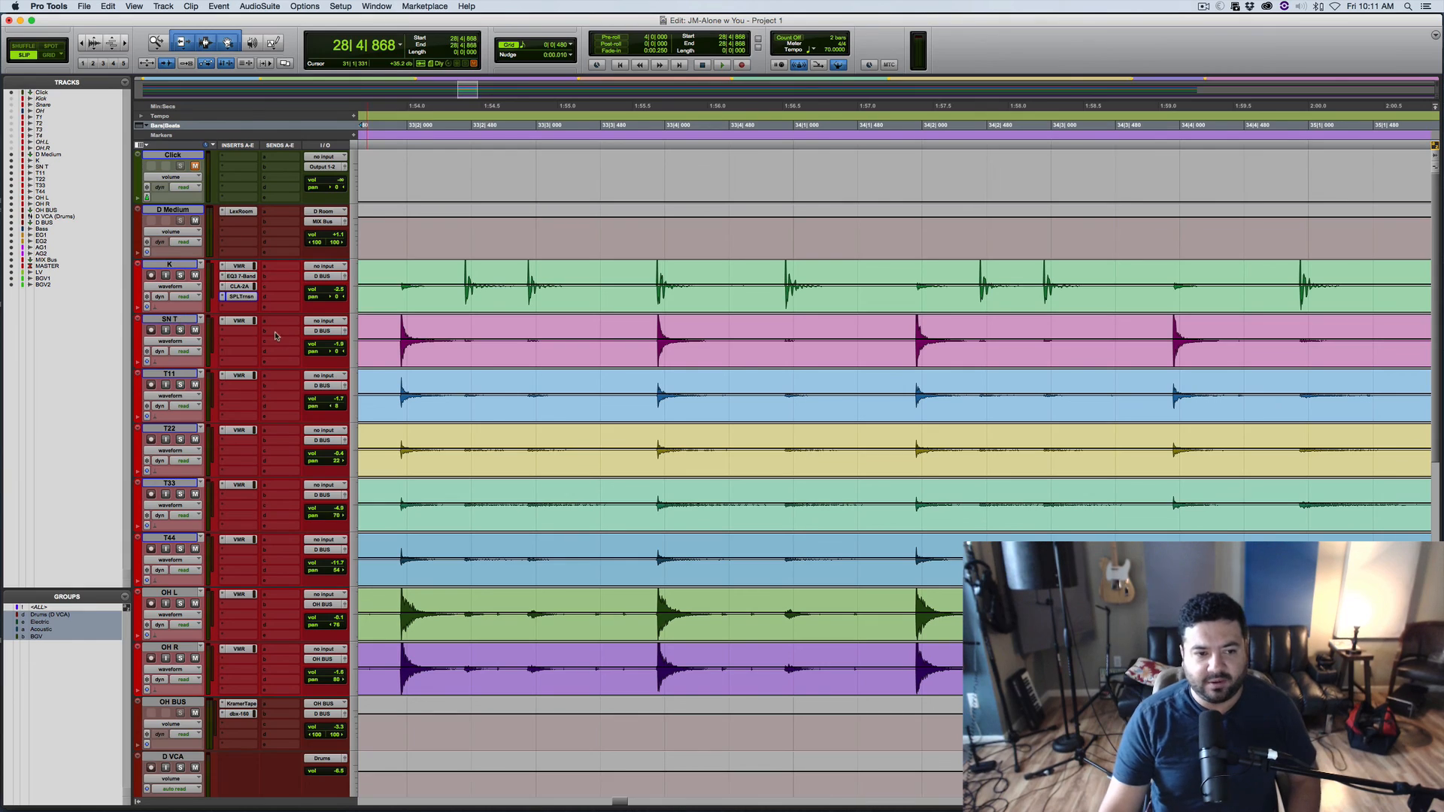